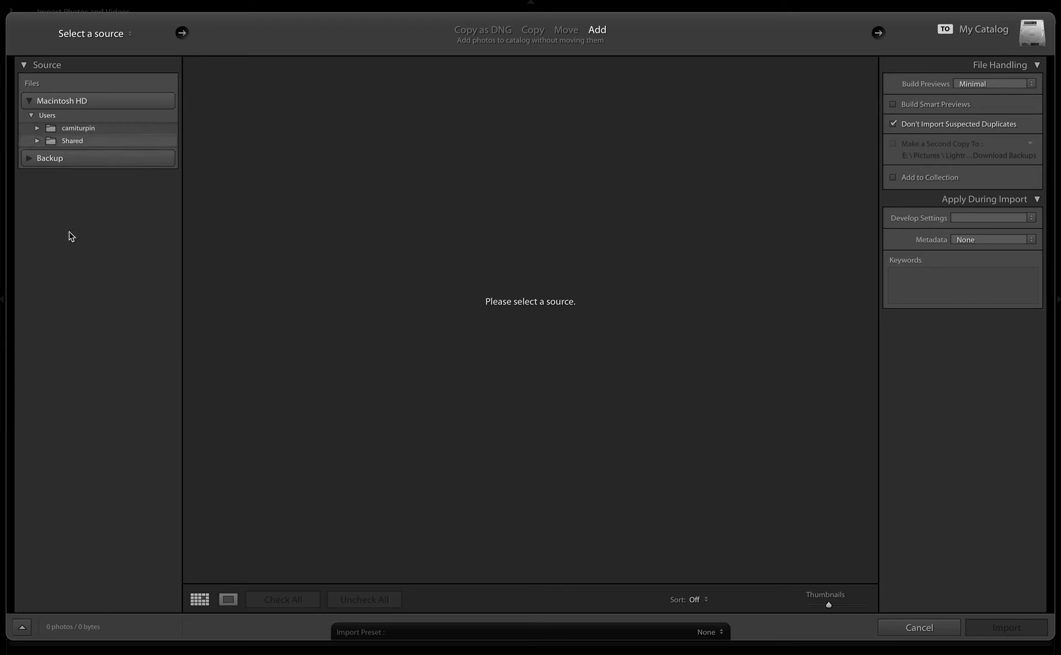
Step: Choose the 2019-6-27 RISE Roll11 Portra400 35 folder, under Pictures/2019/FILM/June on the Backup drive, as the import source
left_click(30, 159)
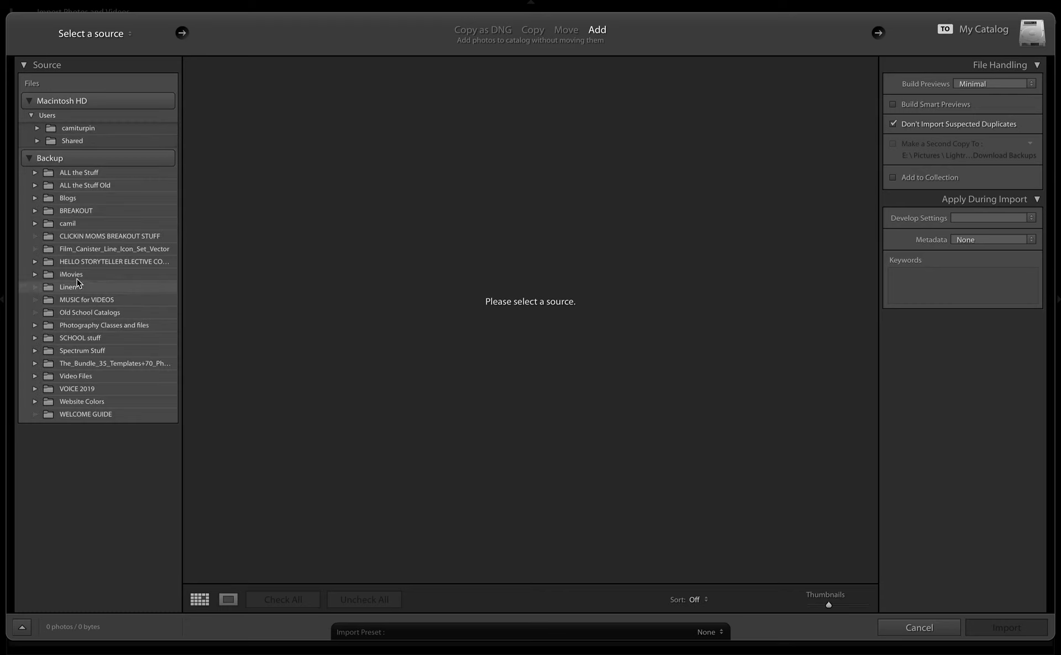
left_click(69, 223)
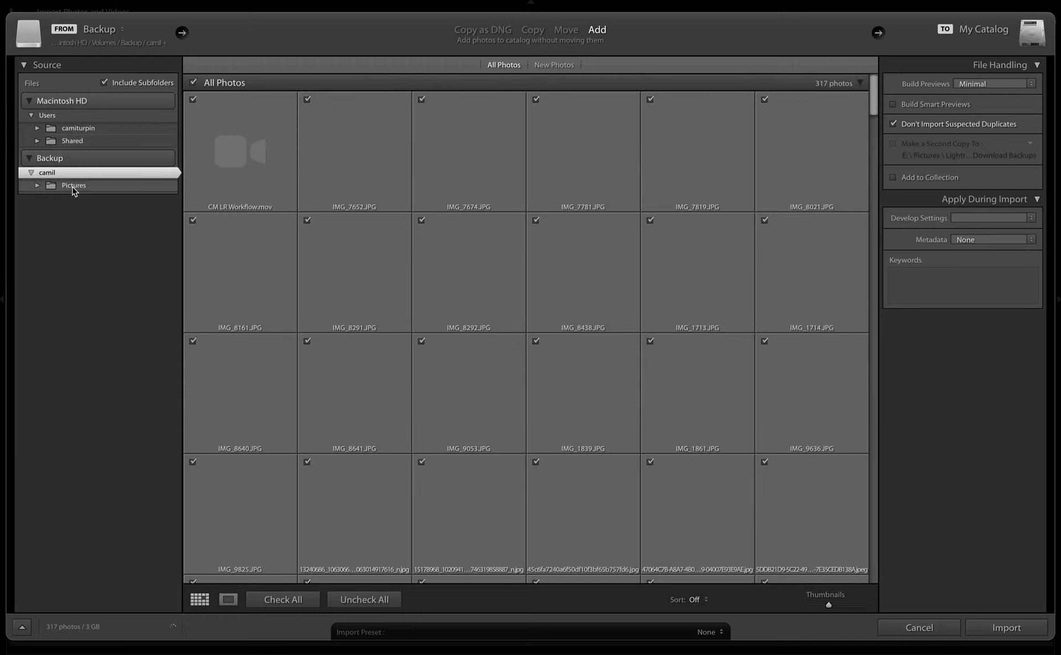
left_click(72, 187)
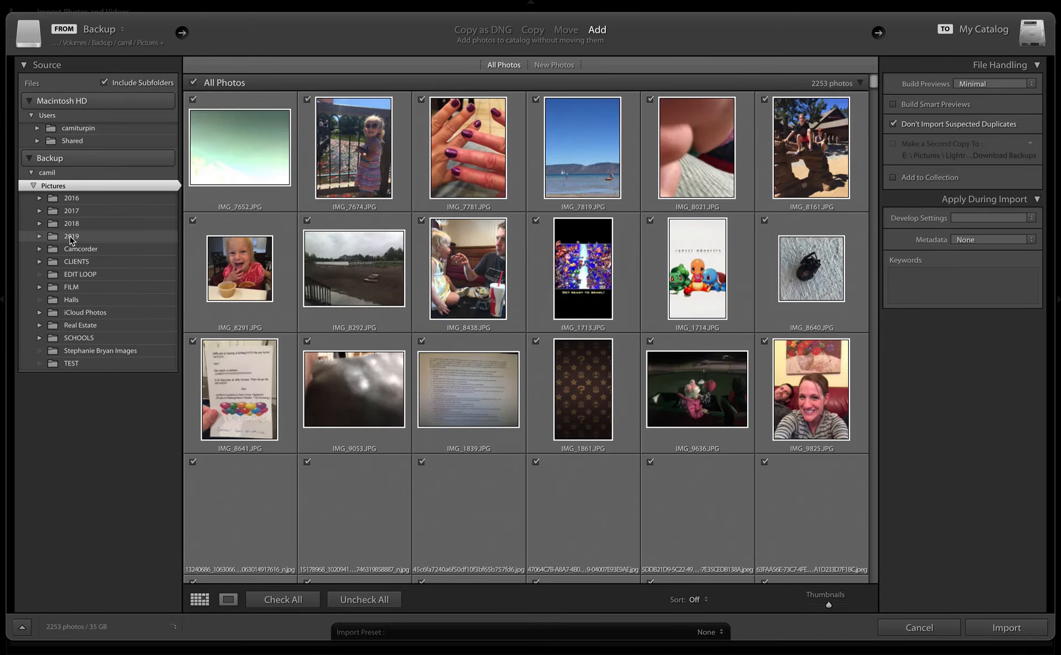
left_click(70, 238)
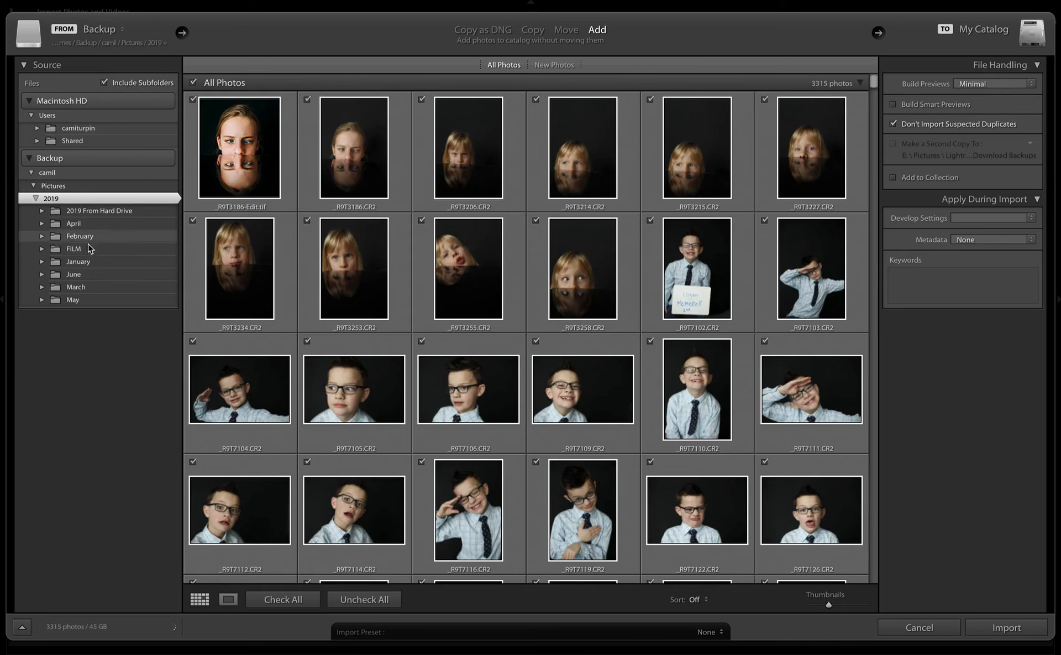
left_click(71, 248)
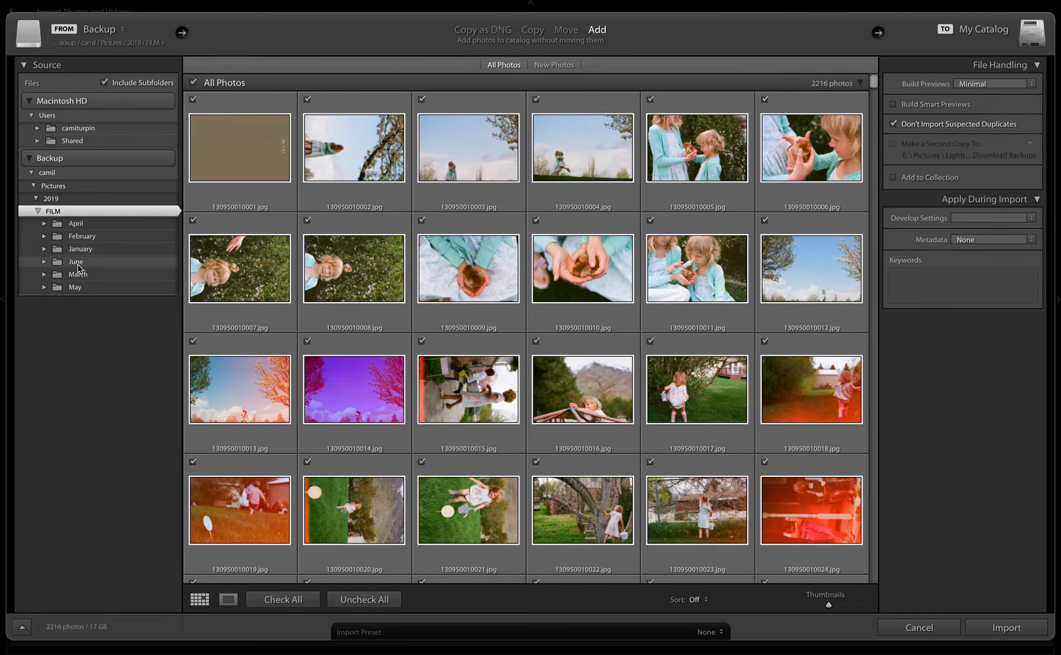
left_click(78, 263)
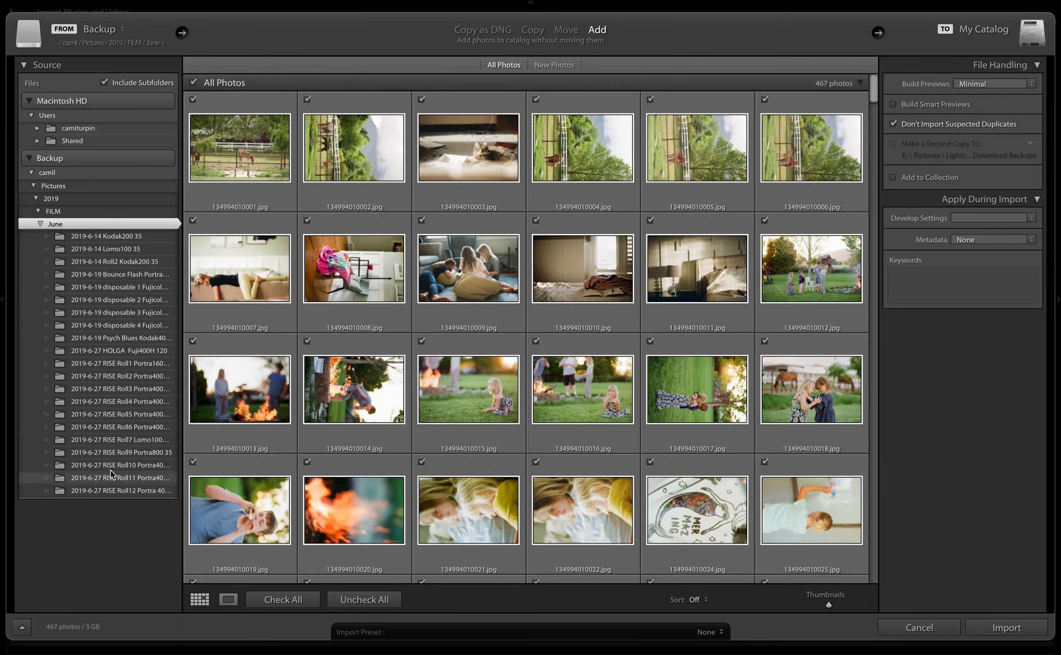
left_click(112, 476)
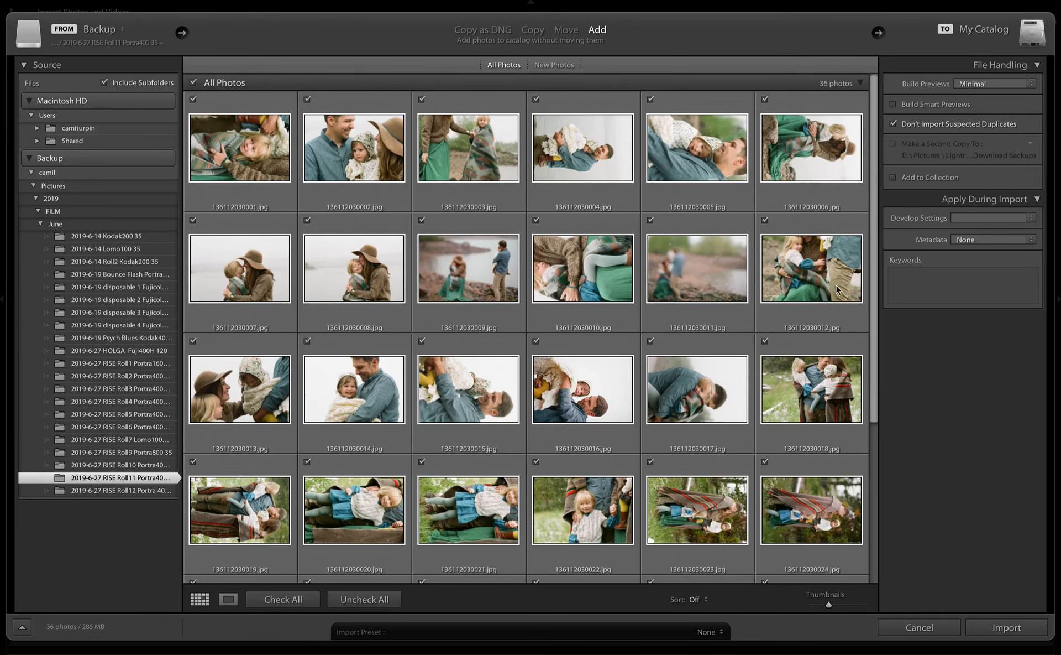
Step: Import the photos with the keywords "RISE retreat, film, Portra 400 35mm, snow session, family, outdoor, mountains"
left_click(914, 278)
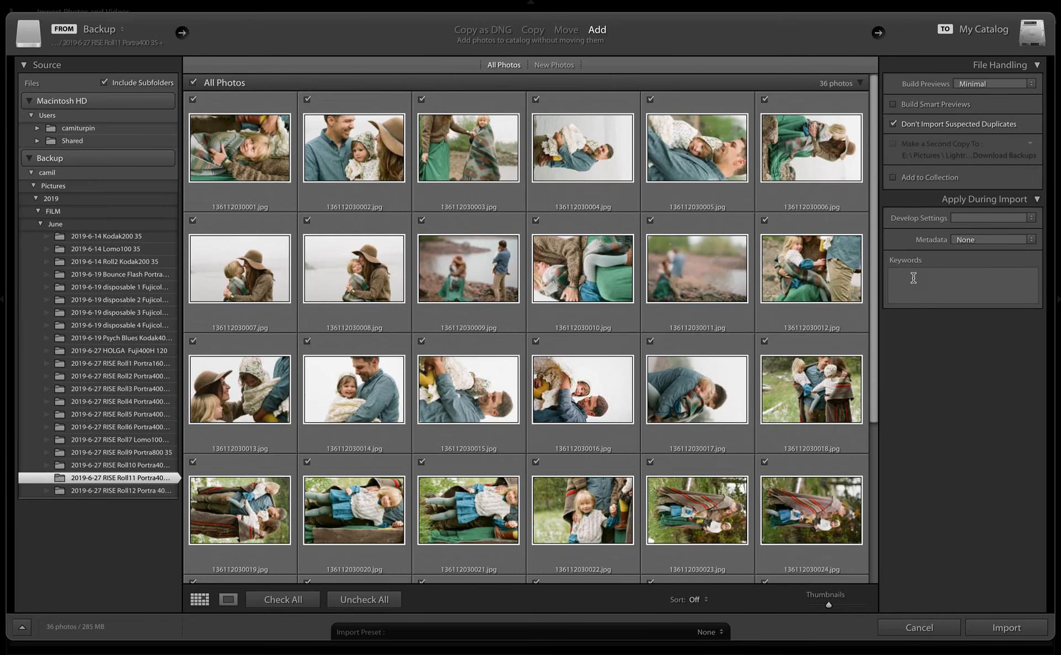
left_click(914, 277)
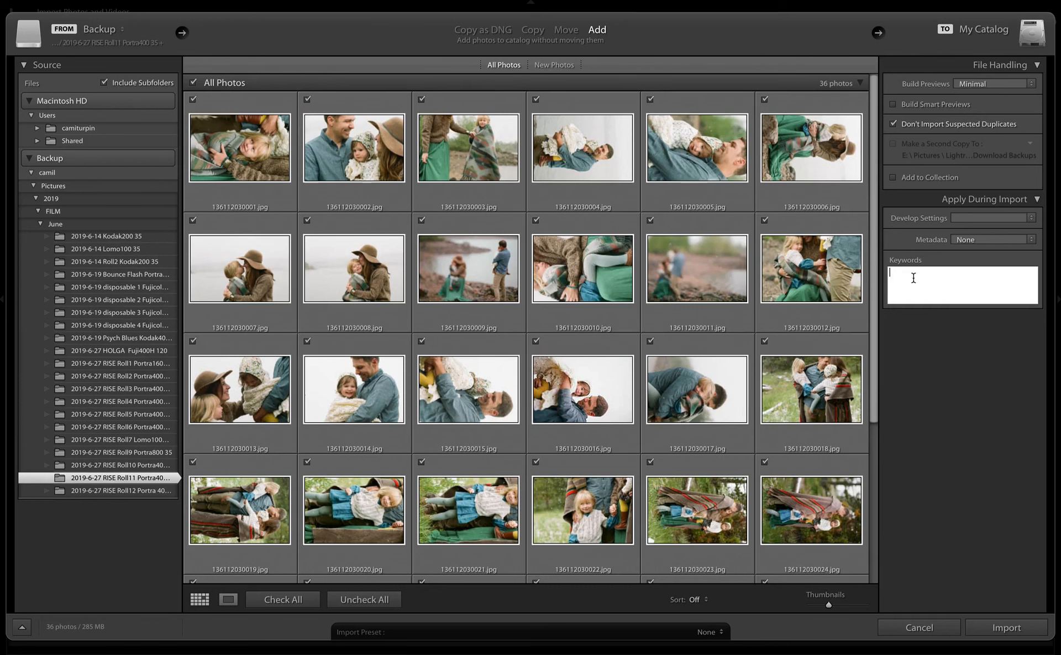
type("RISE retreat, film, Portra 400 35mm, snow")
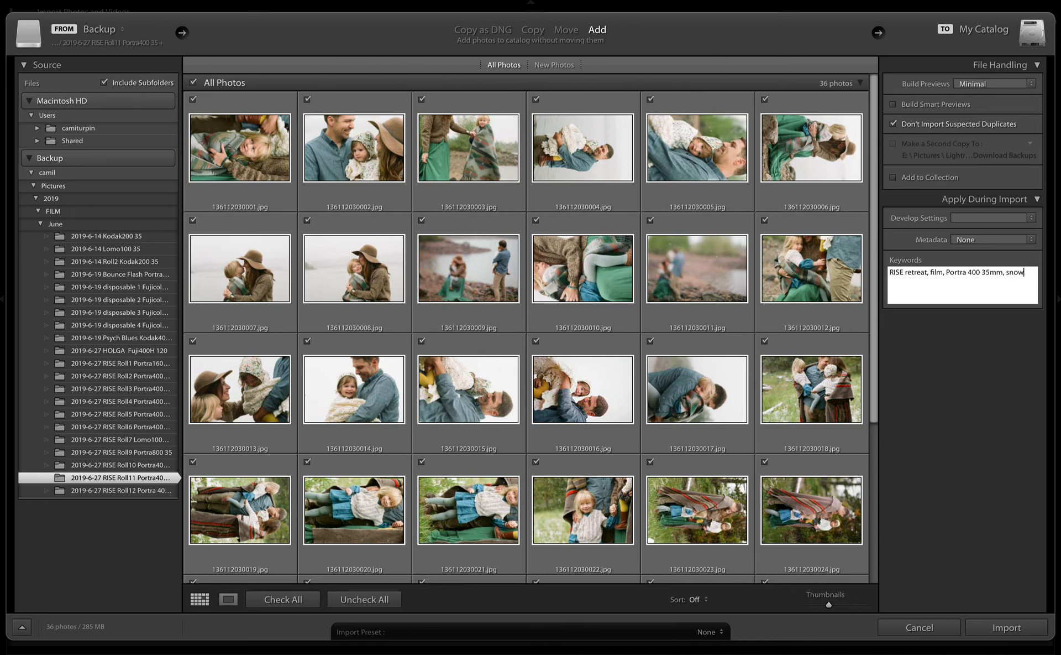
type("ssion, family, outdoor, mountains")
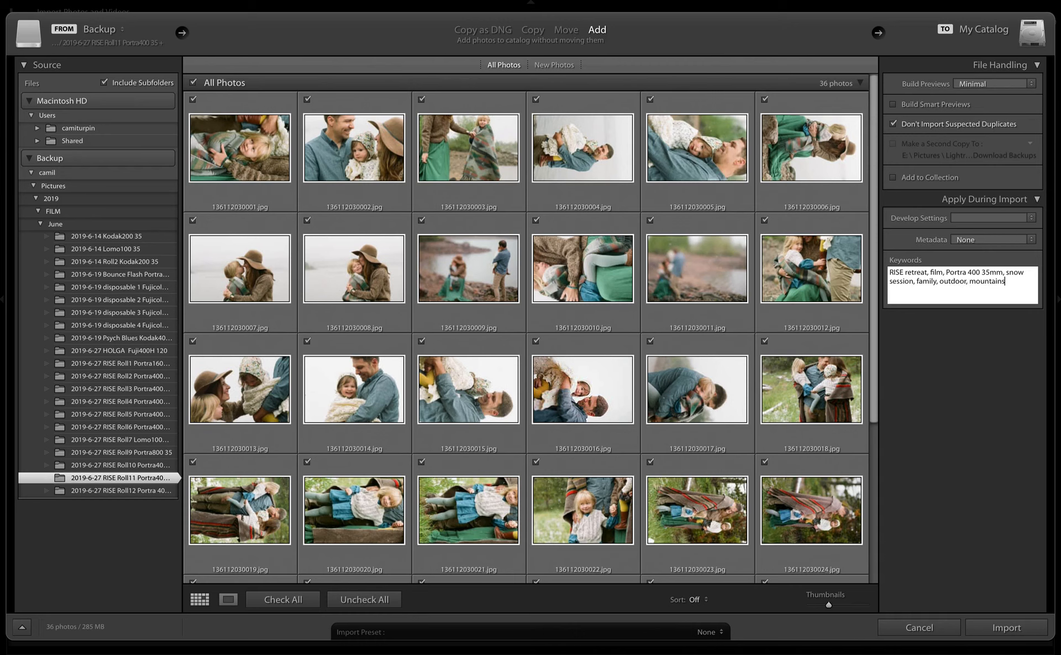
left_click(1003, 626)
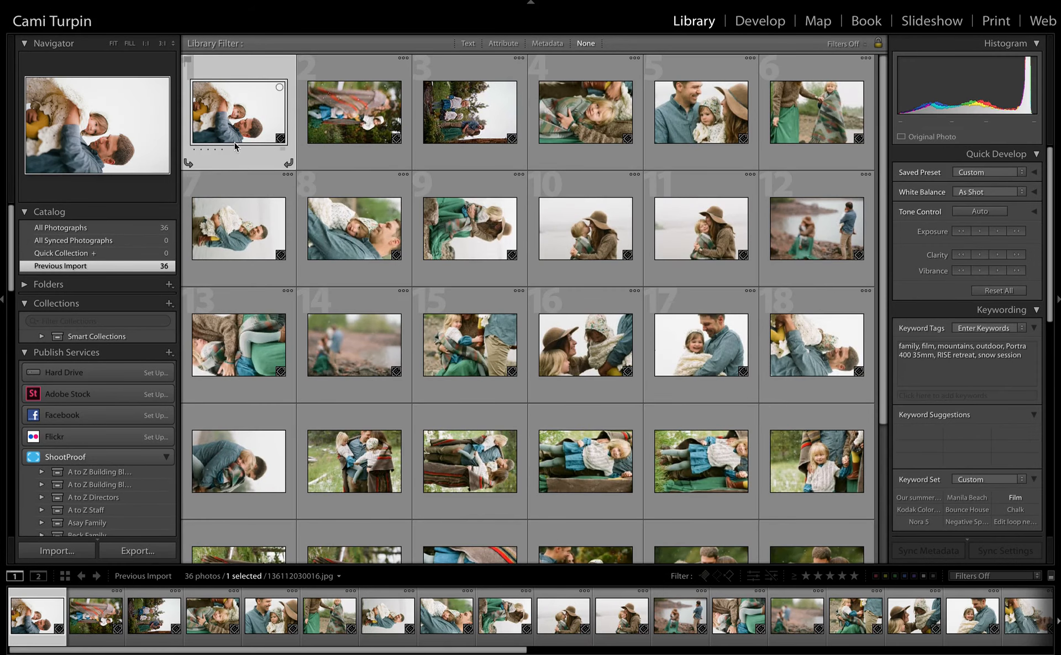
Step: Rotate the sideways photos 1, 2, 3, 4, 7 and 8 in the grid upright
left_click(189, 163)
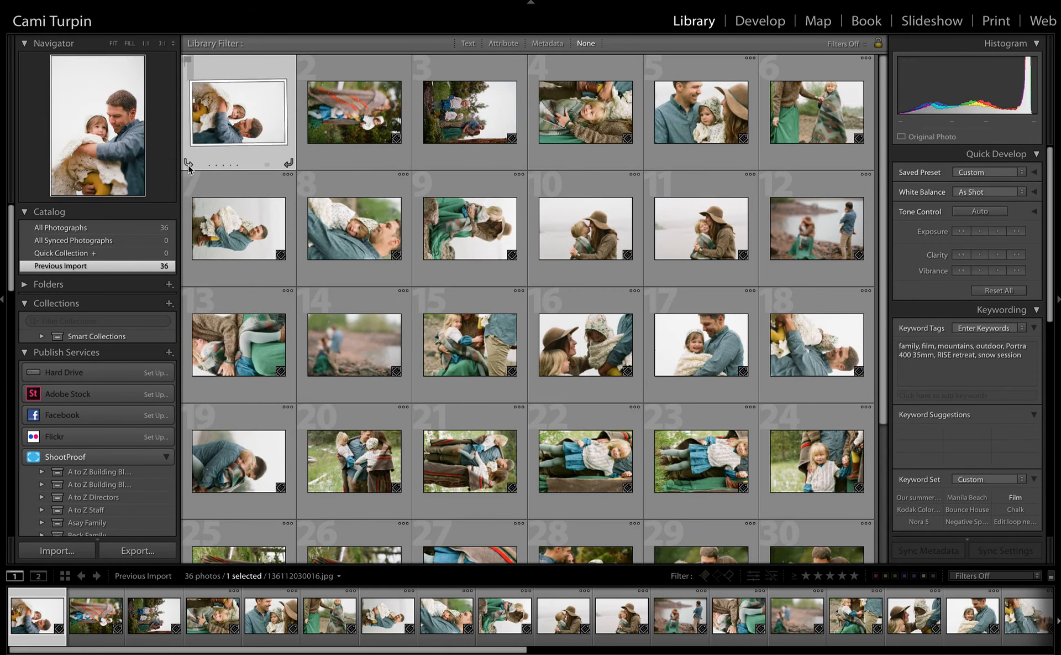
left_click(305, 163)
left_click(519, 163)
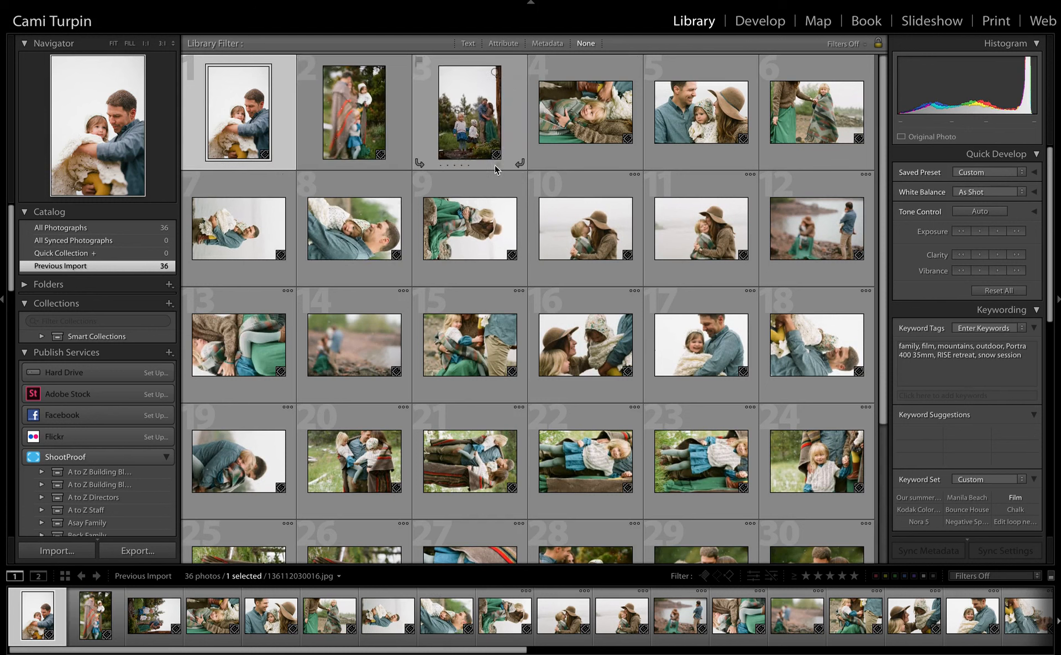
left_click(535, 164)
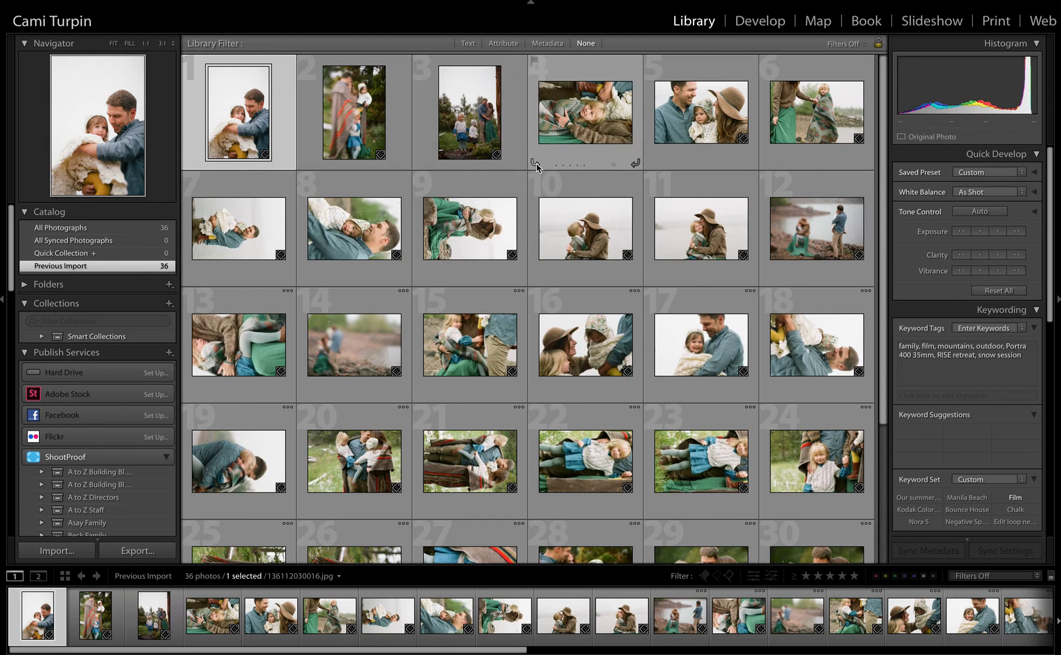
left_click(189, 279)
left_click(305, 279)
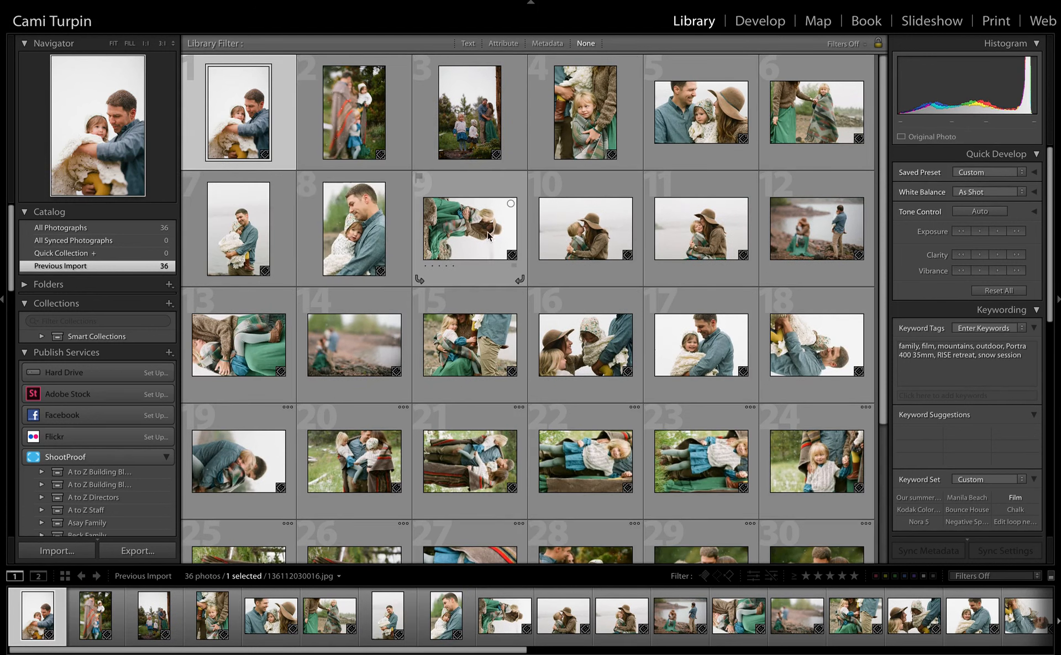
Step: Rotate photo 9 upright in Loupe view, check it at 1:1 zoom and return to the grid
double_click(488, 235)
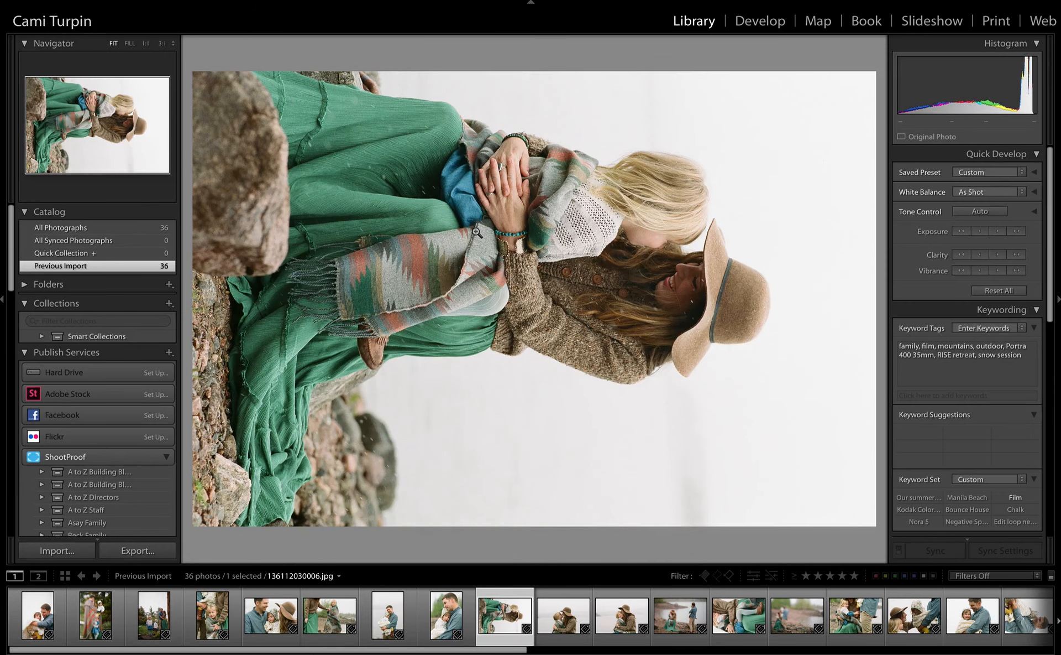
key("ctrl+bracketleft")
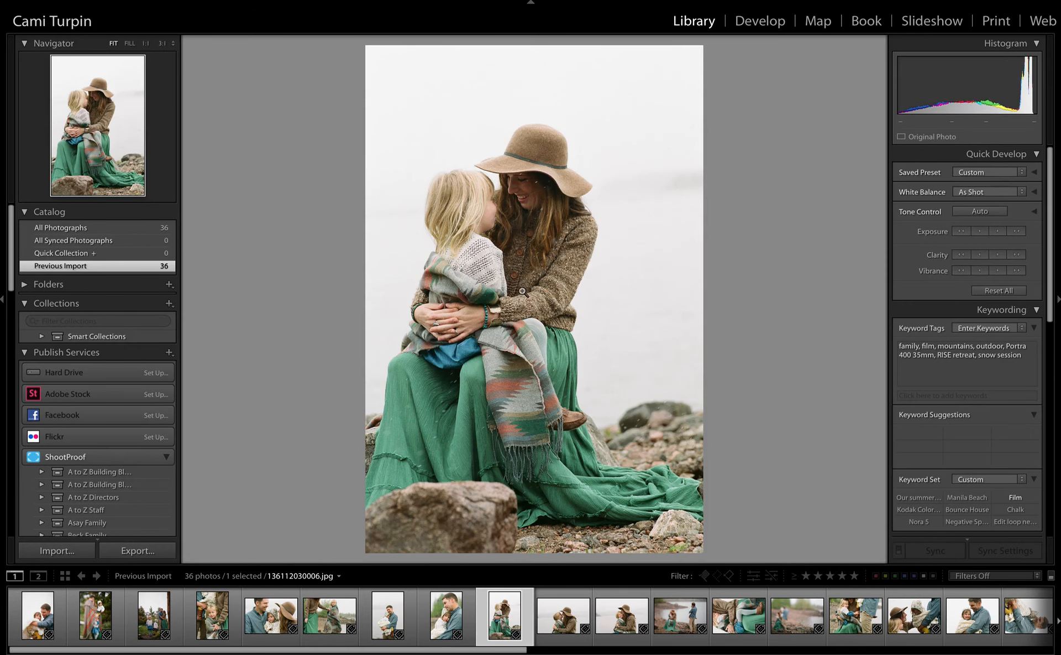
left_click(593, 188)
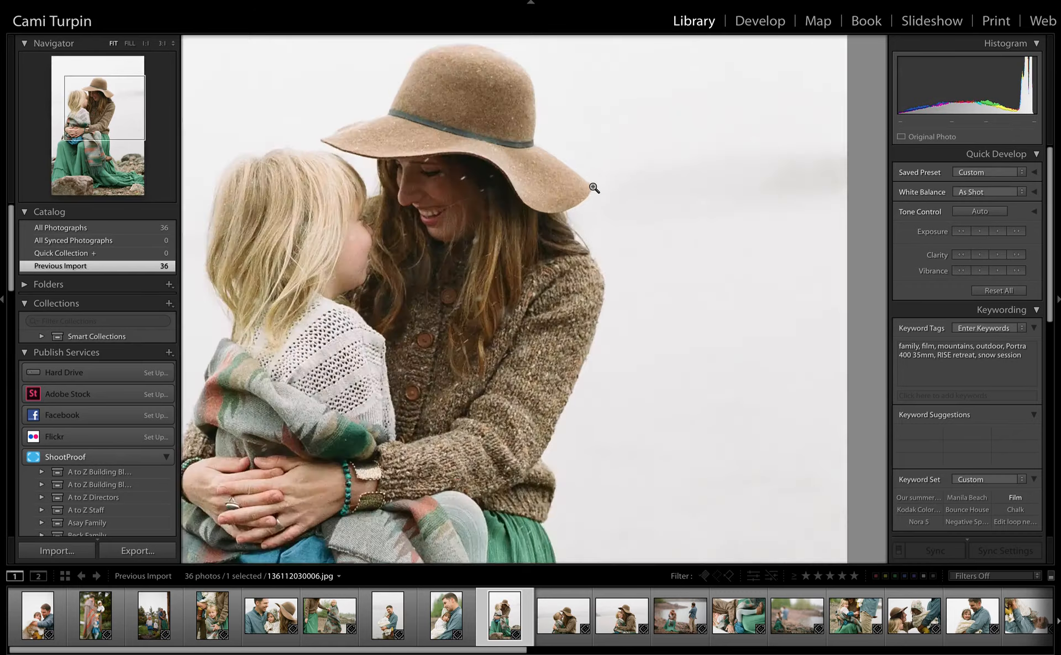
left_click(594, 187)
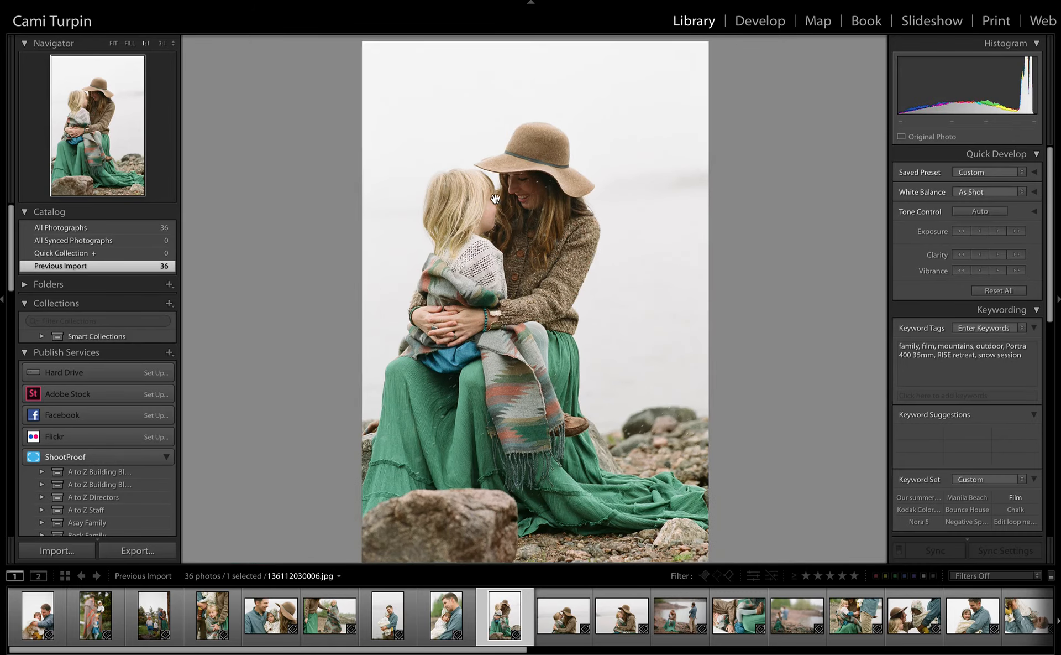
left_click(496, 198)
key("g")
Step: Rotate the sideways photos 13, 18, 19, 21, 22 and 23 in the grid upright
scroll(551, 278, "down", 3)
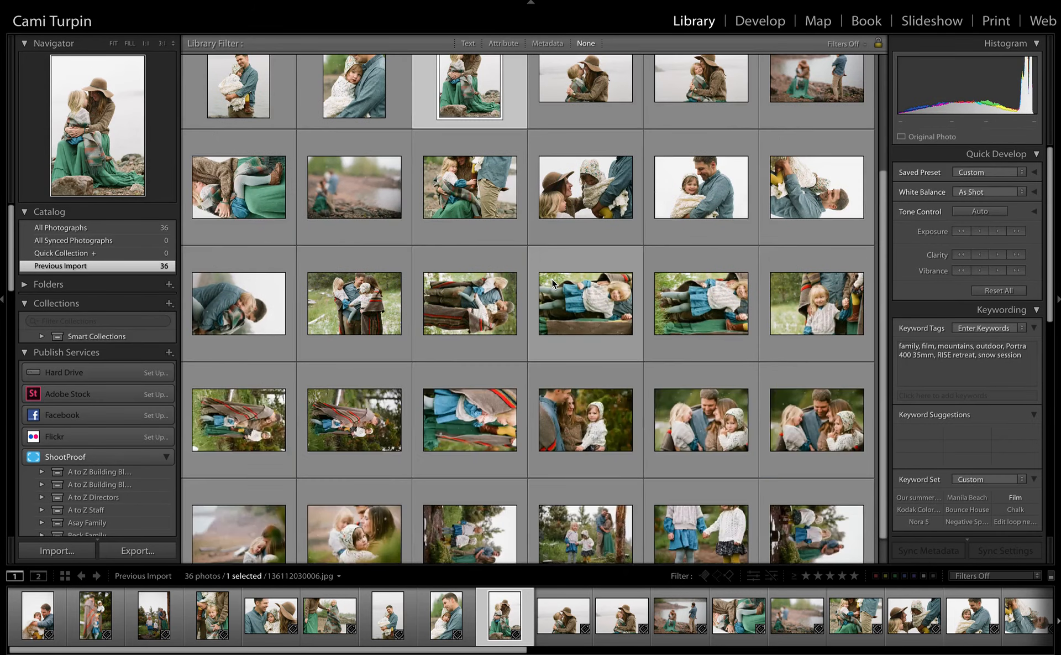
left_click(288, 238)
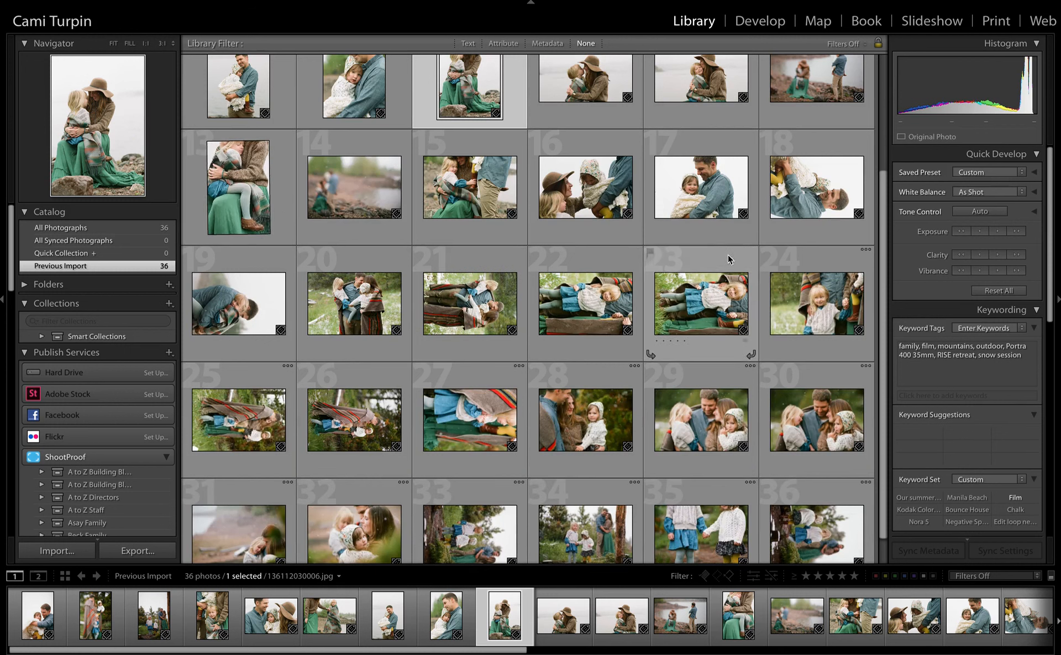
left_click(766, 239)
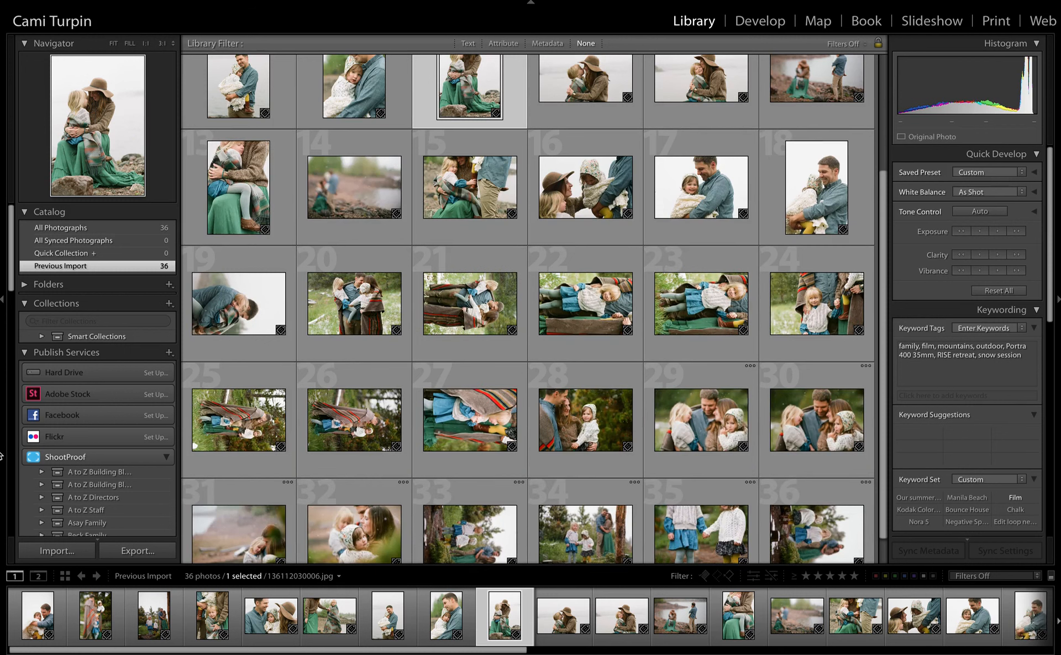
left_click(189, 354)
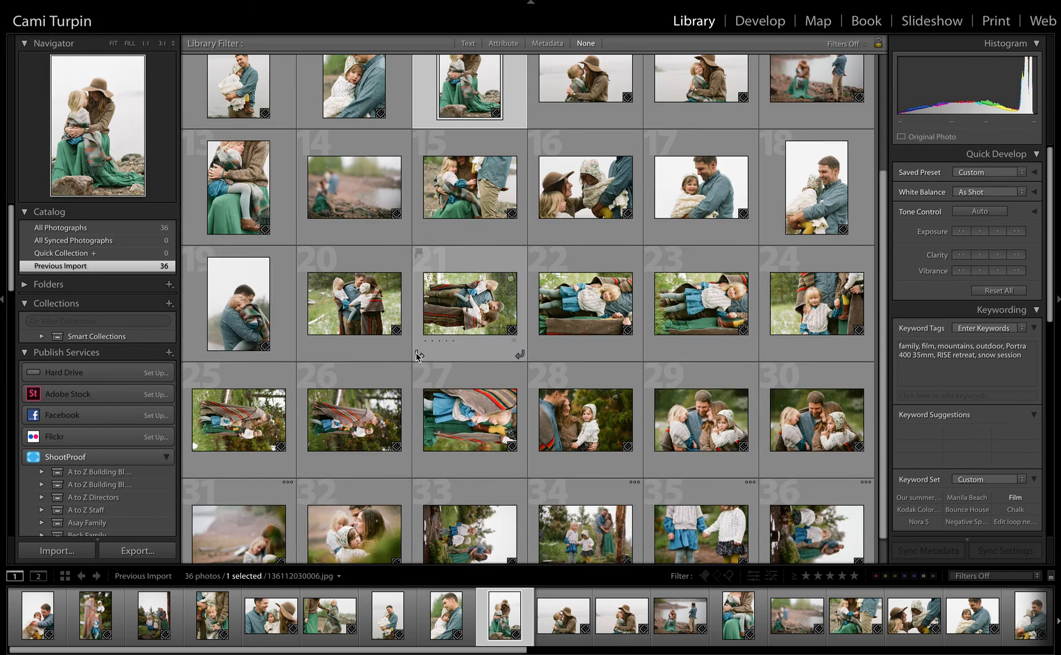
left_click(418, 355)
left_click(533, 355)
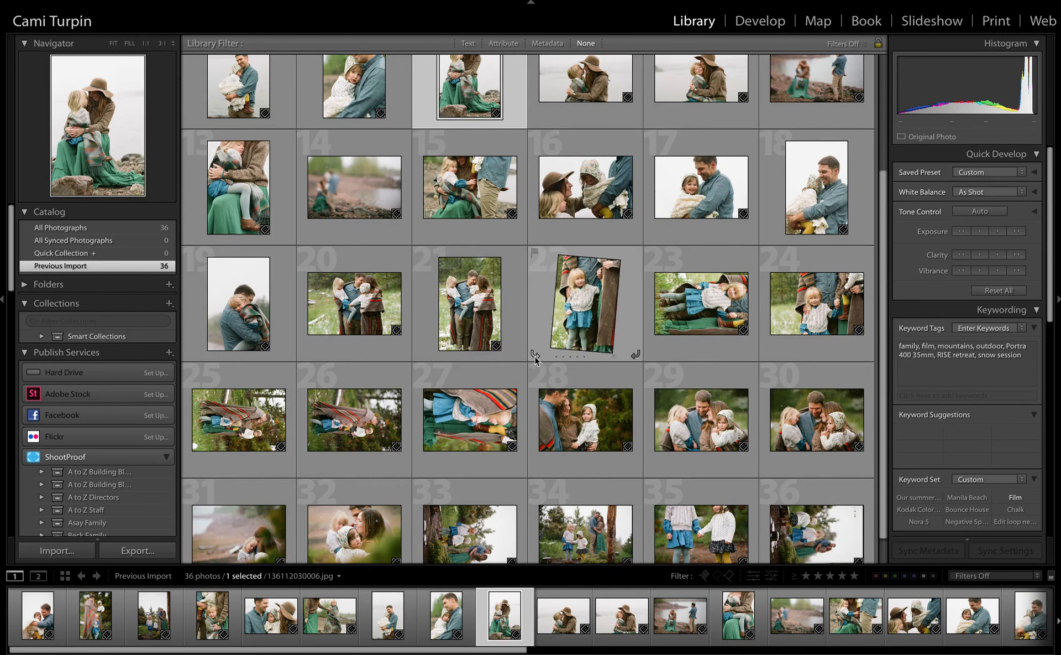
left_click(650, 354)
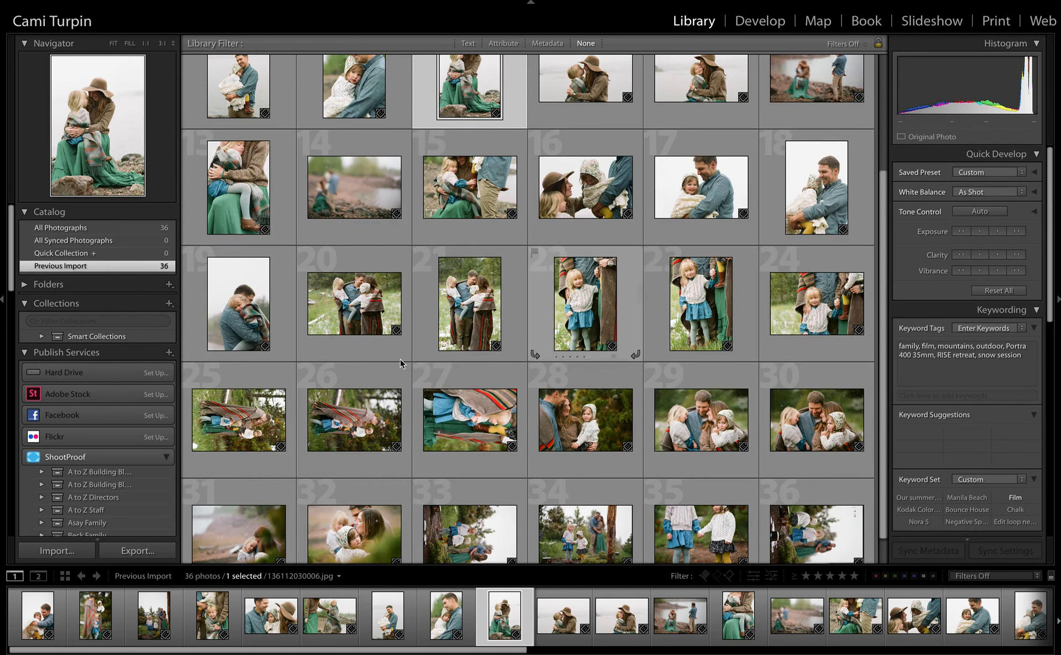
Step: Rotate the remaining sideways photos 25, 26, 27, 33 and 36 in the grid upright
left_click(189, 470)
left_click(304, 470)
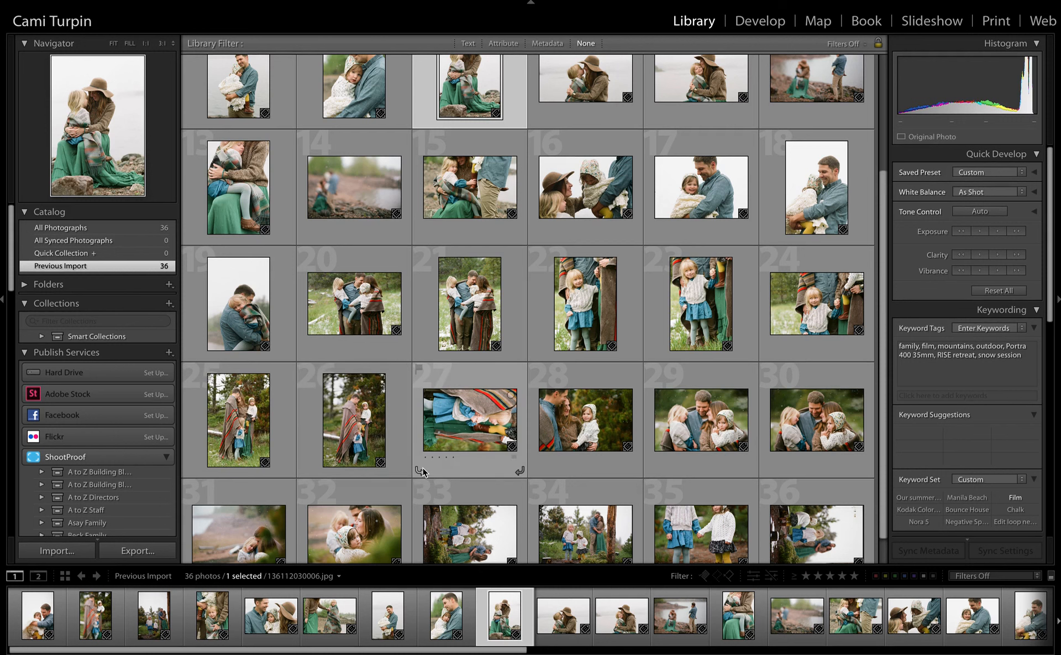
left_click(422, 471)
scroll(675, 449, "down", 1)
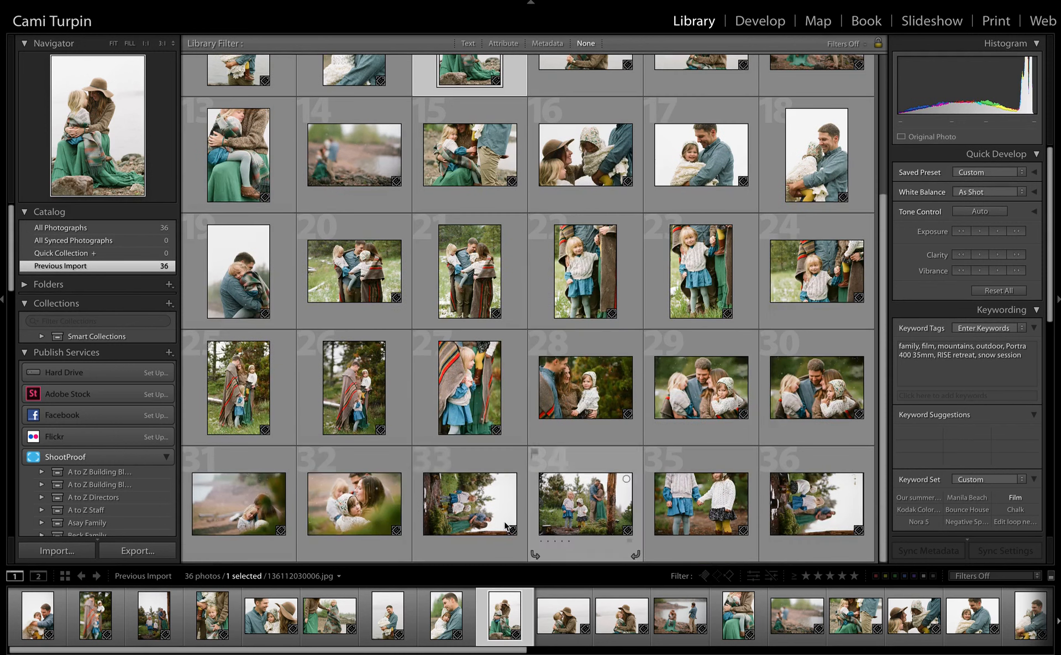
left_click(425, 557)
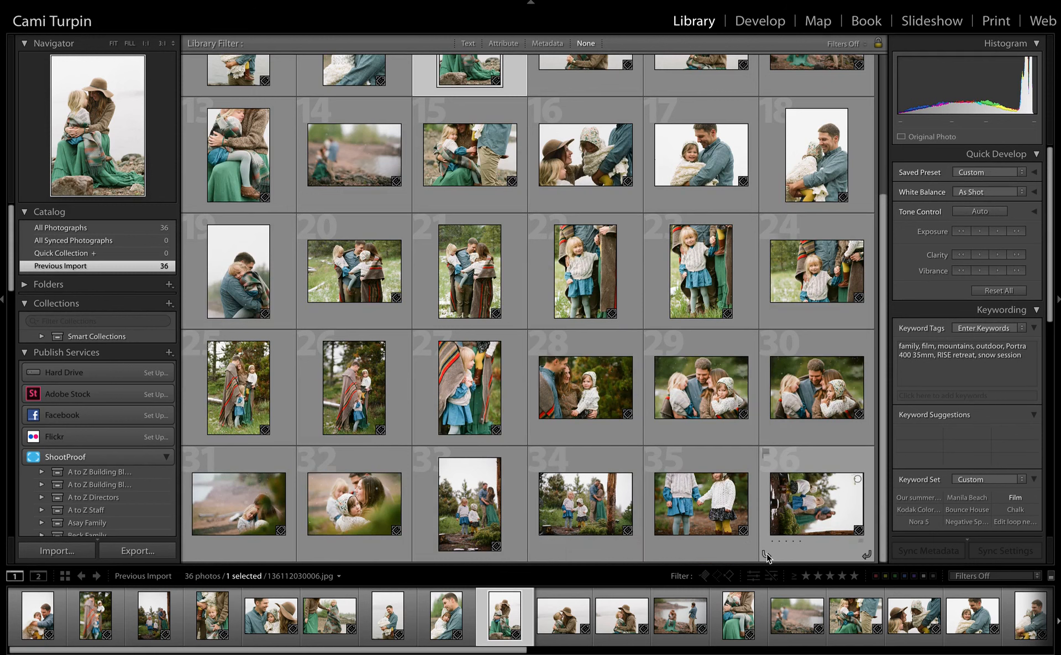
left_click(767, 554)
Step: Enlarge the grid thumbnails to four per row and reduce them back to six per row
scroll(518, 370, "up", 6)
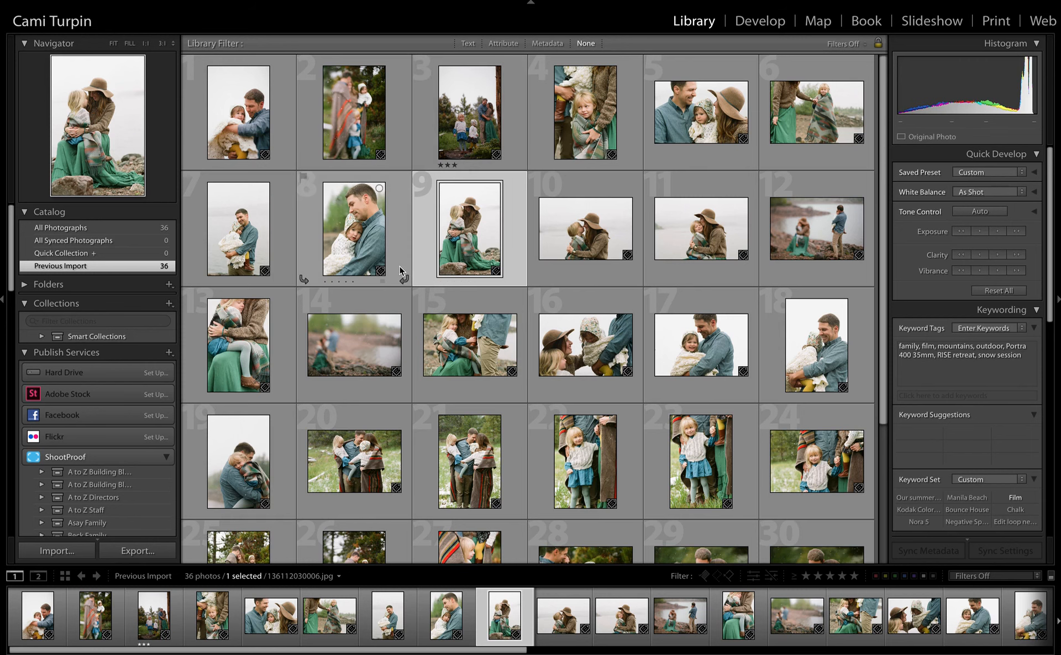
key("equal")
key("equal")
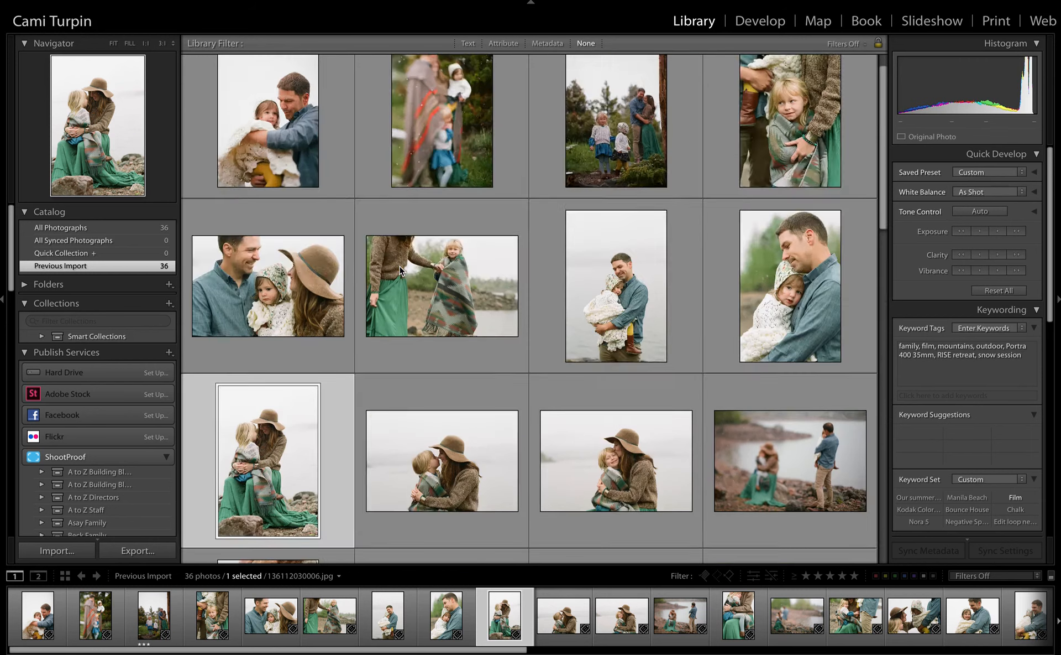
key("minus")
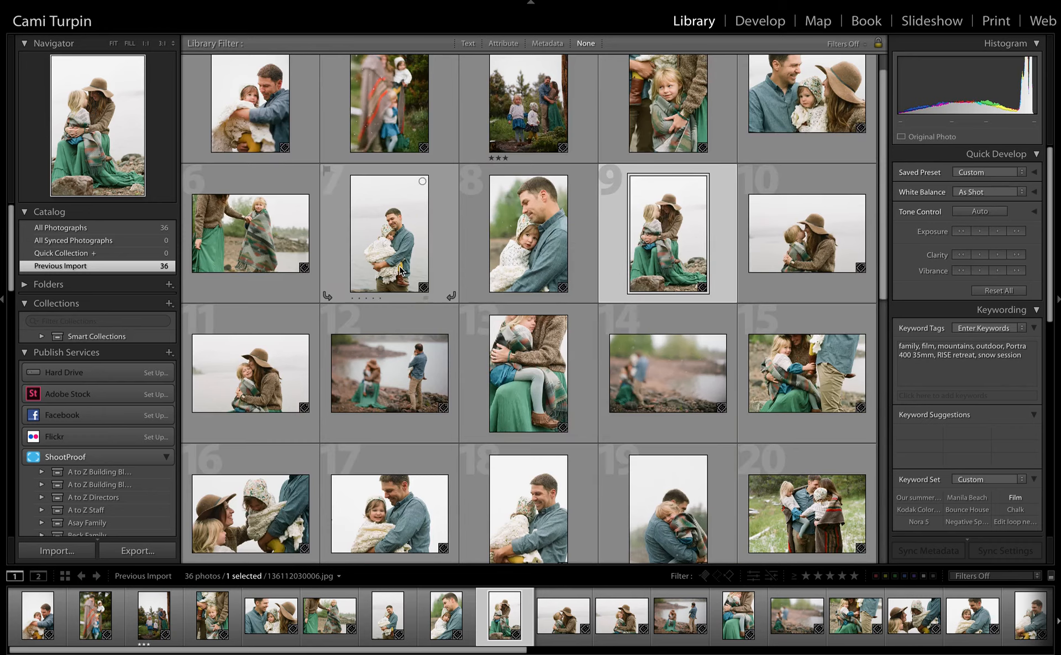
key("minus")
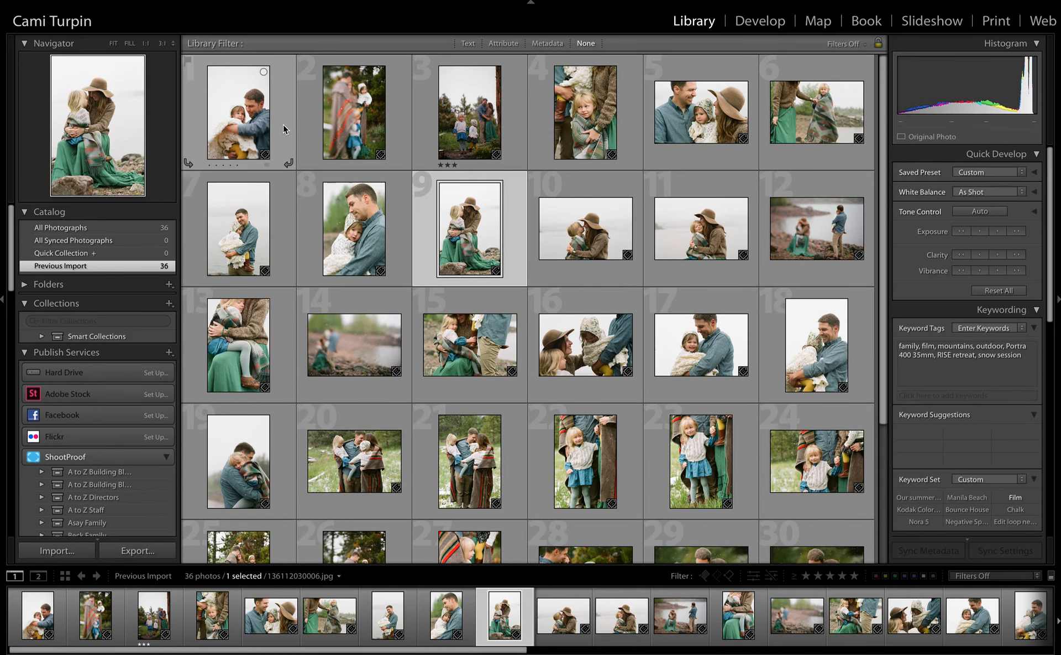
Step: Open the first photo in Loupe view, rate it three stars and zoom to 1:1 on the child's face
double_click(282, 122)
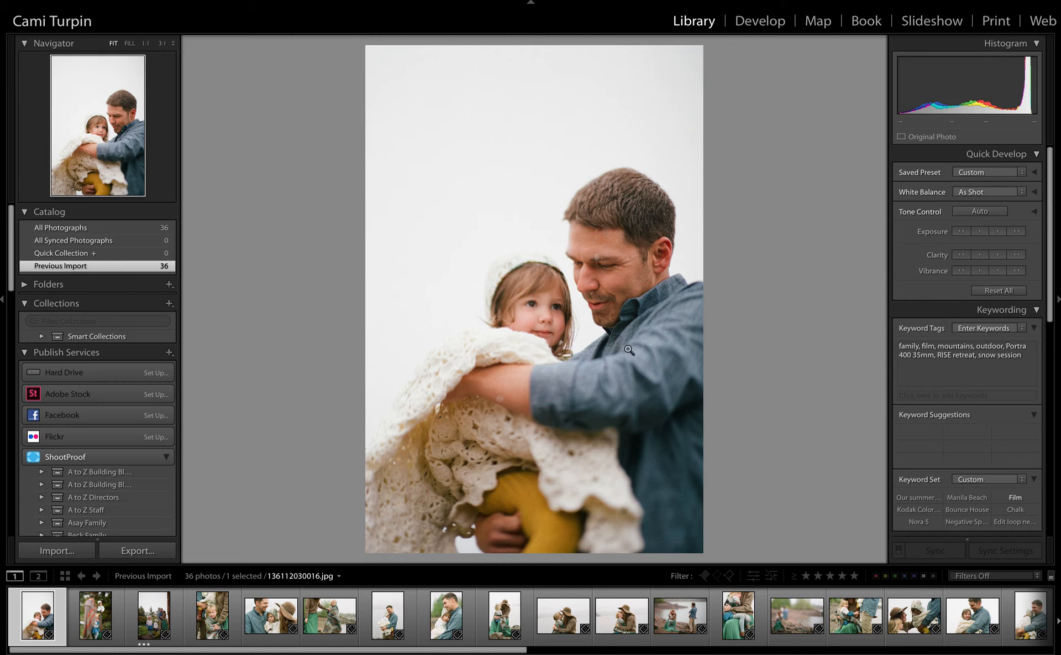
key("1")
left_click(537, 311)
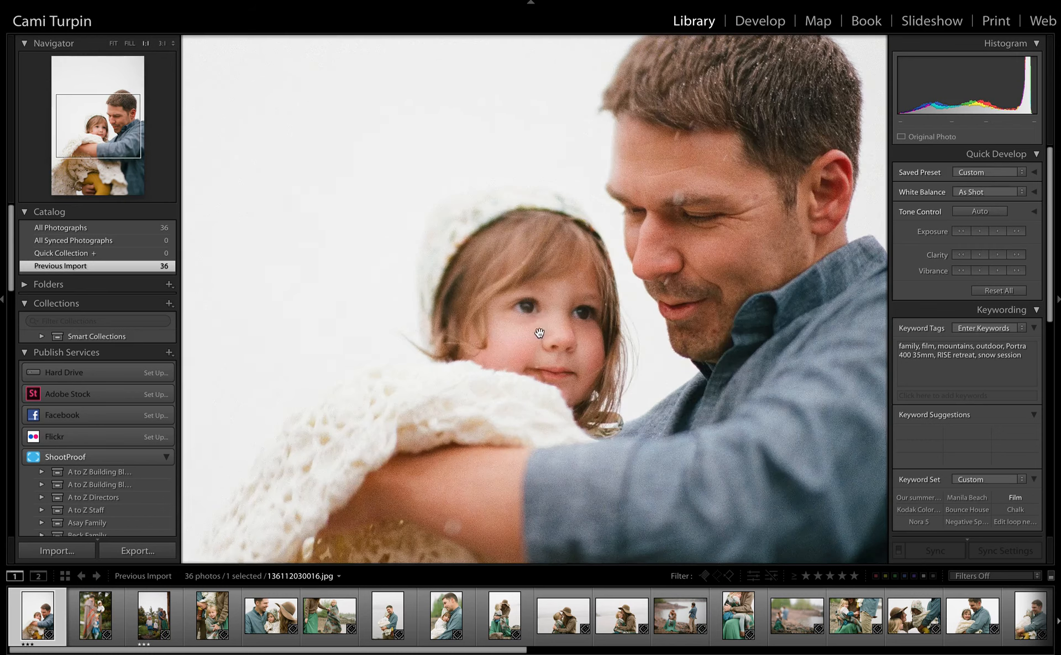
Step: Zoom back out to the whole photo and rate each of the first two photos two stars
left_click(535, 315)
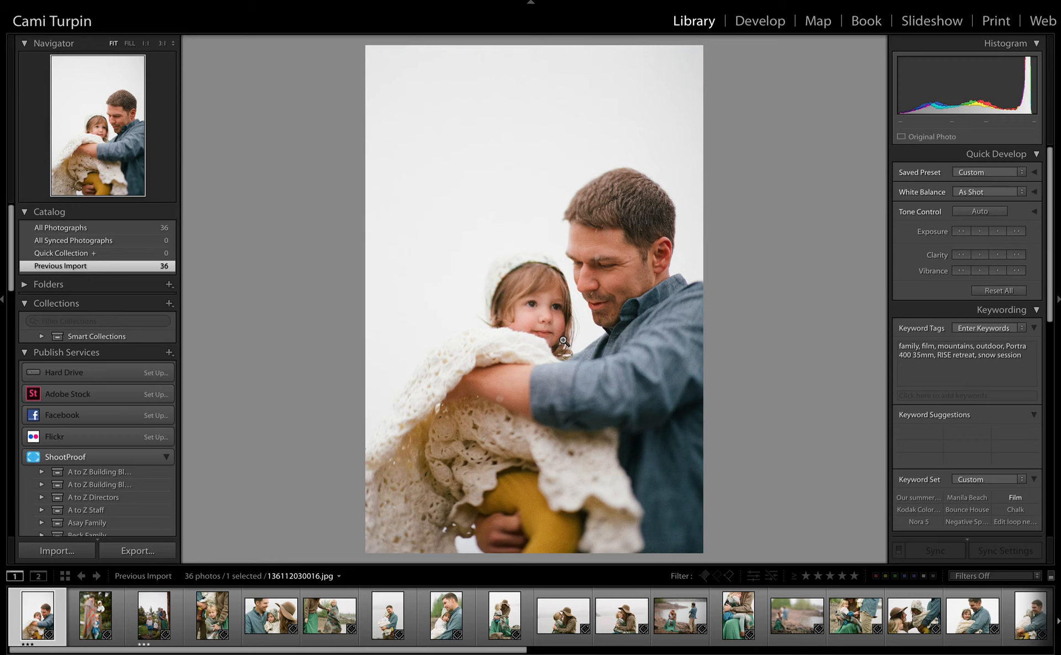
key("2")
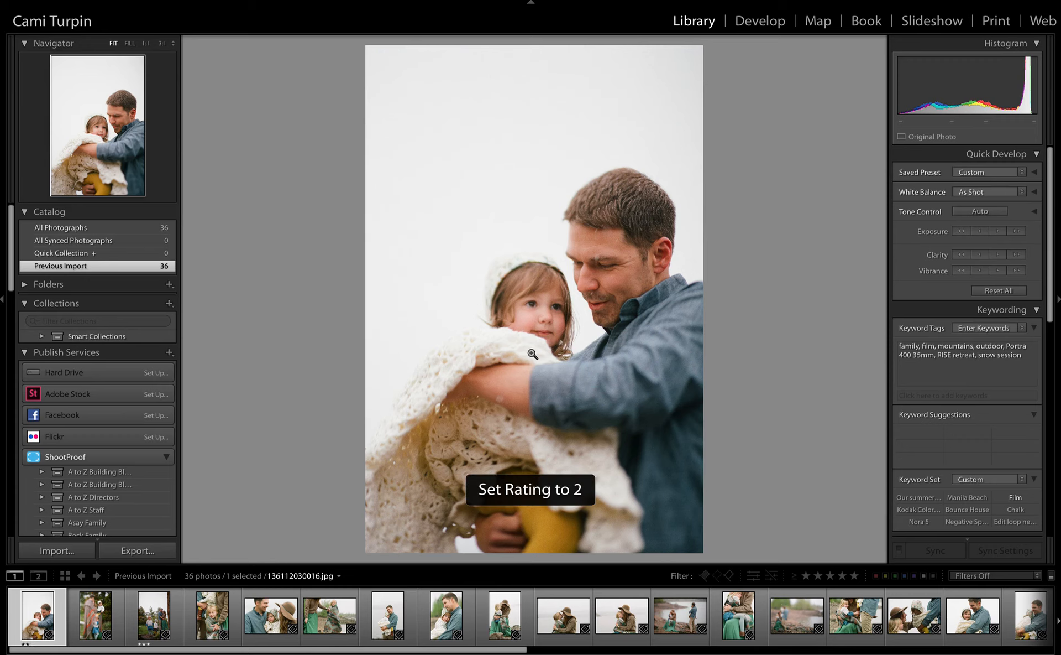
key("Right")
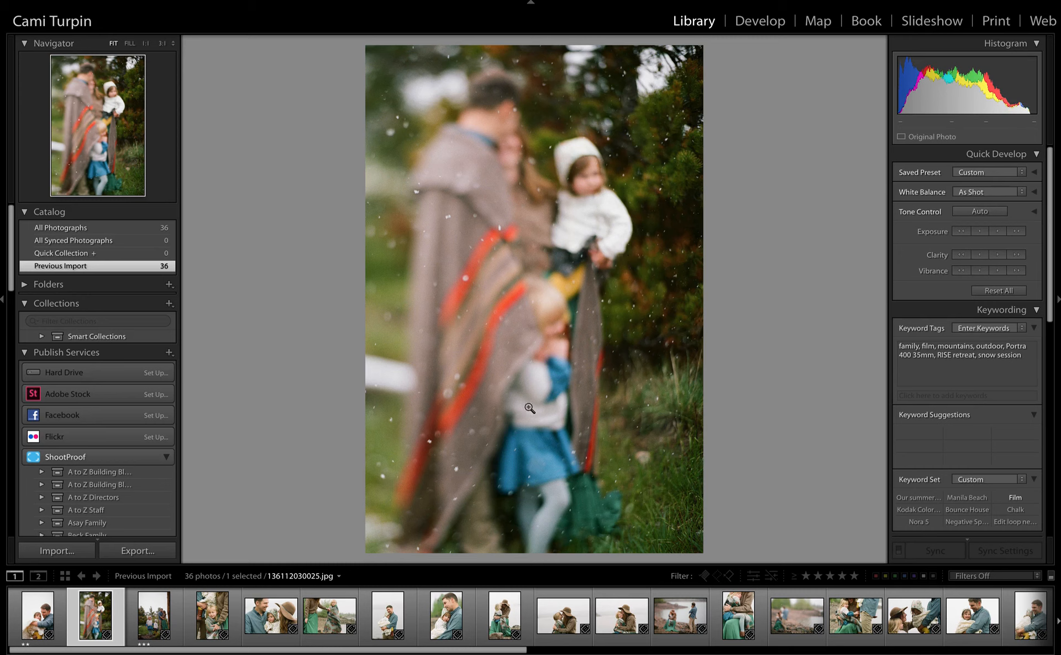
key("2")
key("Right")
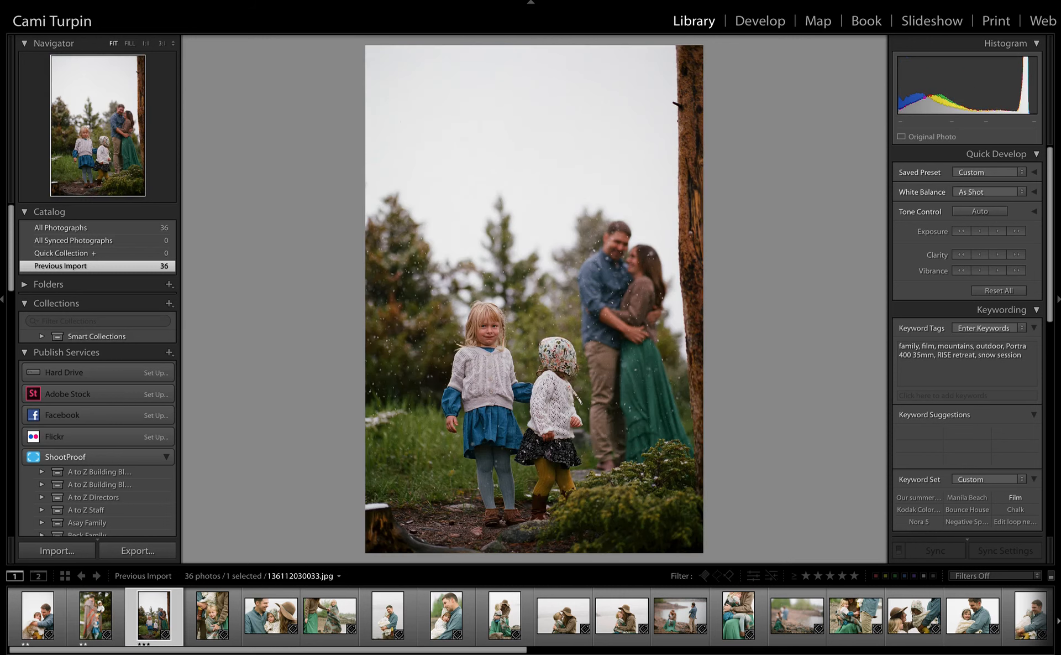
Step: Skip the fifth photo and rate the fourth, sixth, seventh and eighth photos three stars each
key("Right")
key("3")
key("Right")
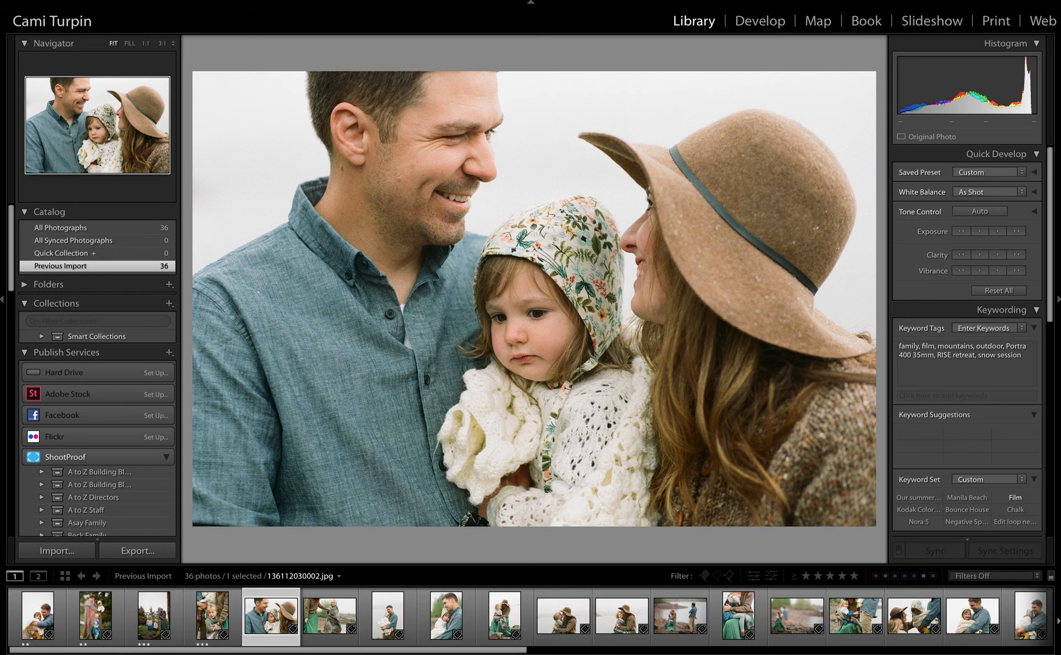
key("Right")
key("3")
key("Right")
key("3")
key("Right")
key("3")
Step: Rate the ninth photo, 136112030003.jpg, and the following two photos of the mother and daughter three stars each
key("Right")
key("3")
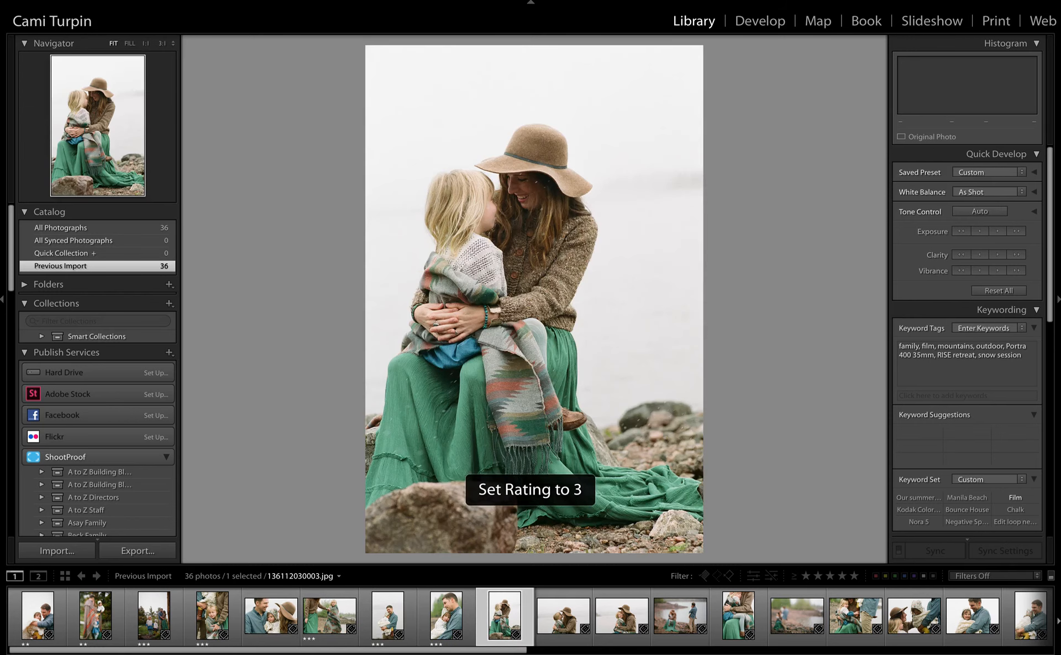
key("Right")
key("3")
key("Right")
key("3")
key("Right")
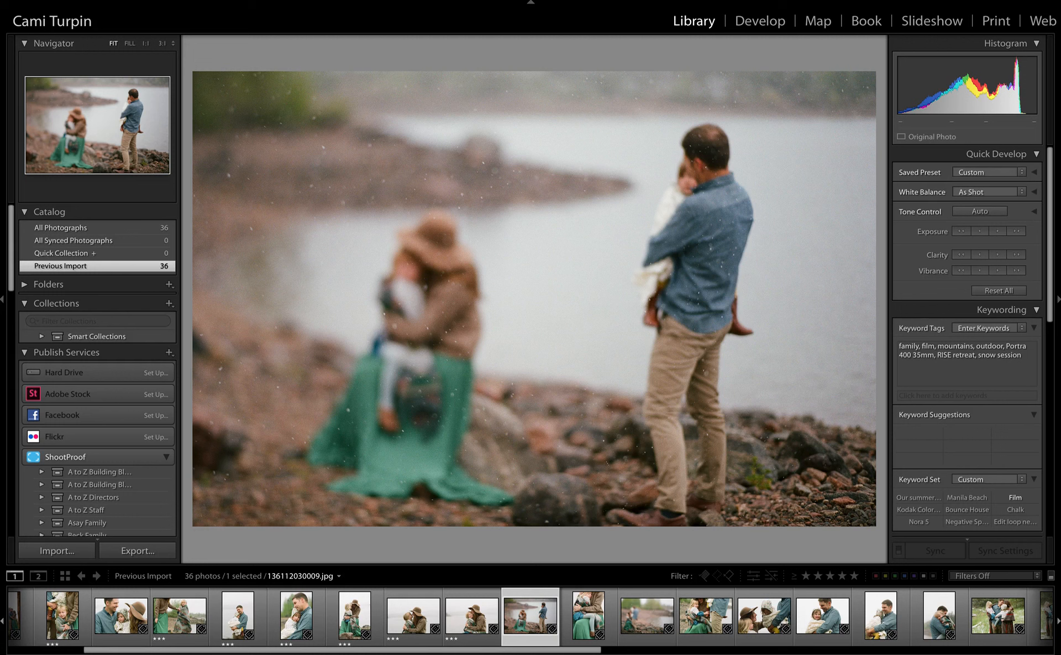
Step: Return to the skipped photo 136112030002.jpg and rate it three stars, and give 136112030009.jpg and the photo after it three stars each
left_click(130, 633)
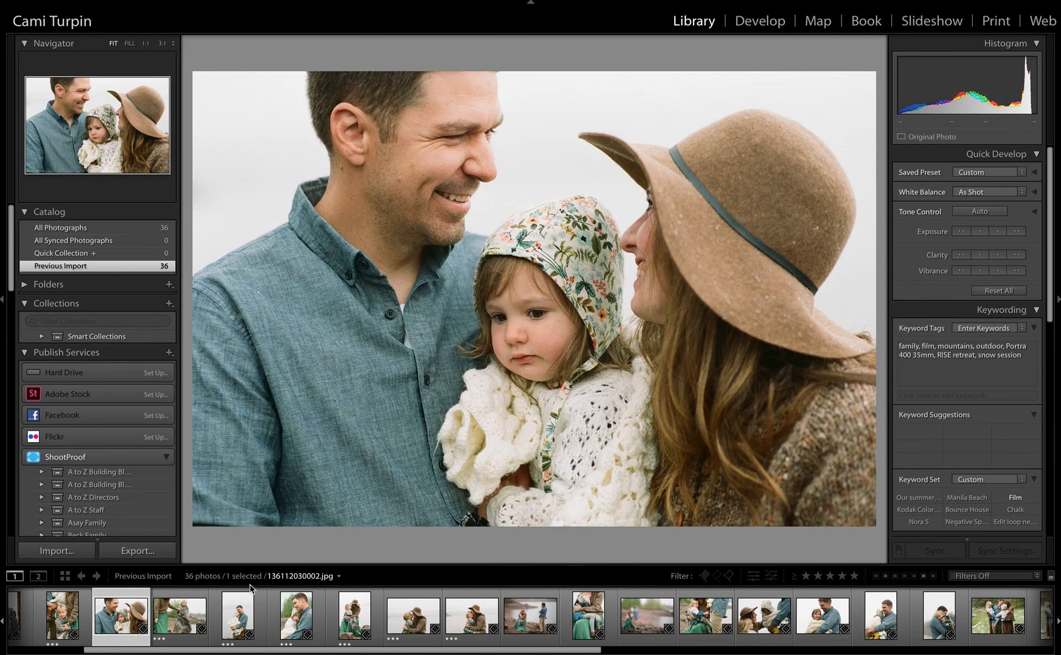
key("3")
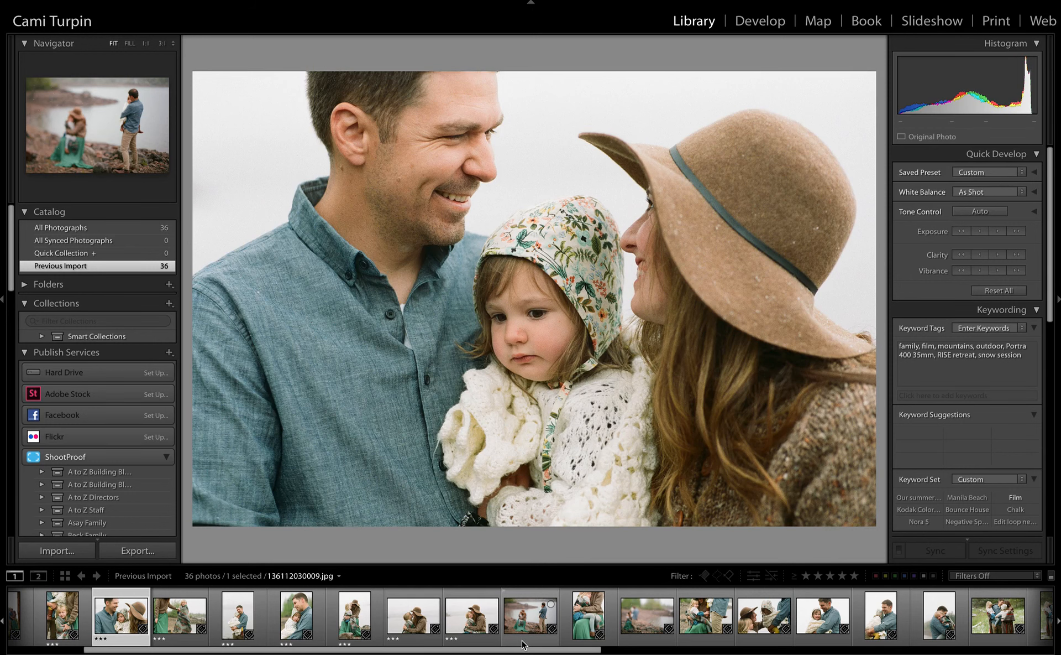
left_click(523, 644)
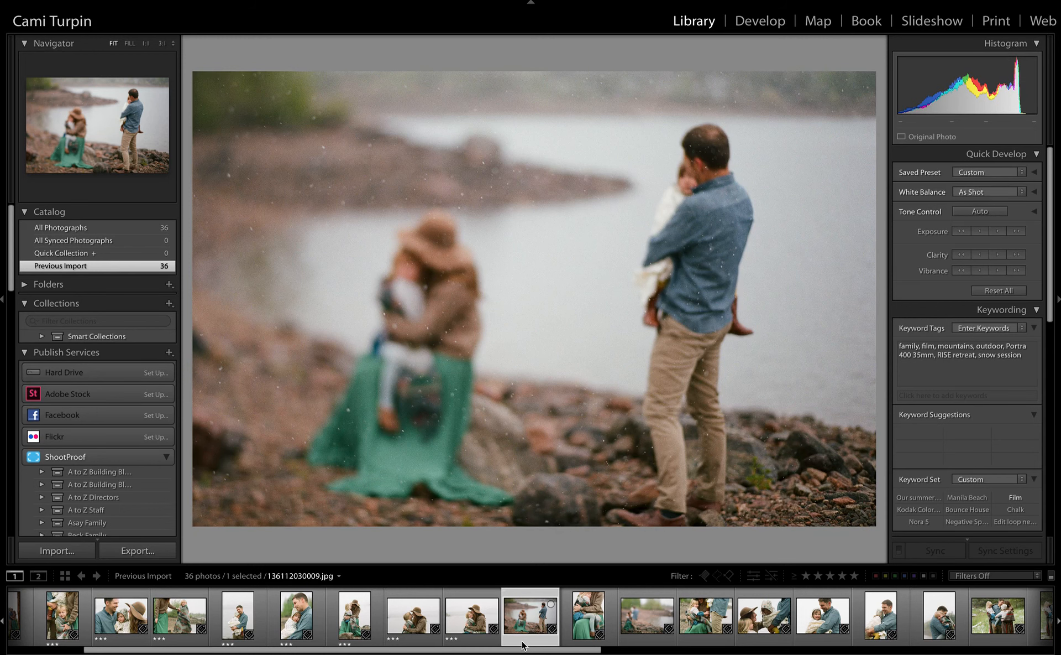
key("3")
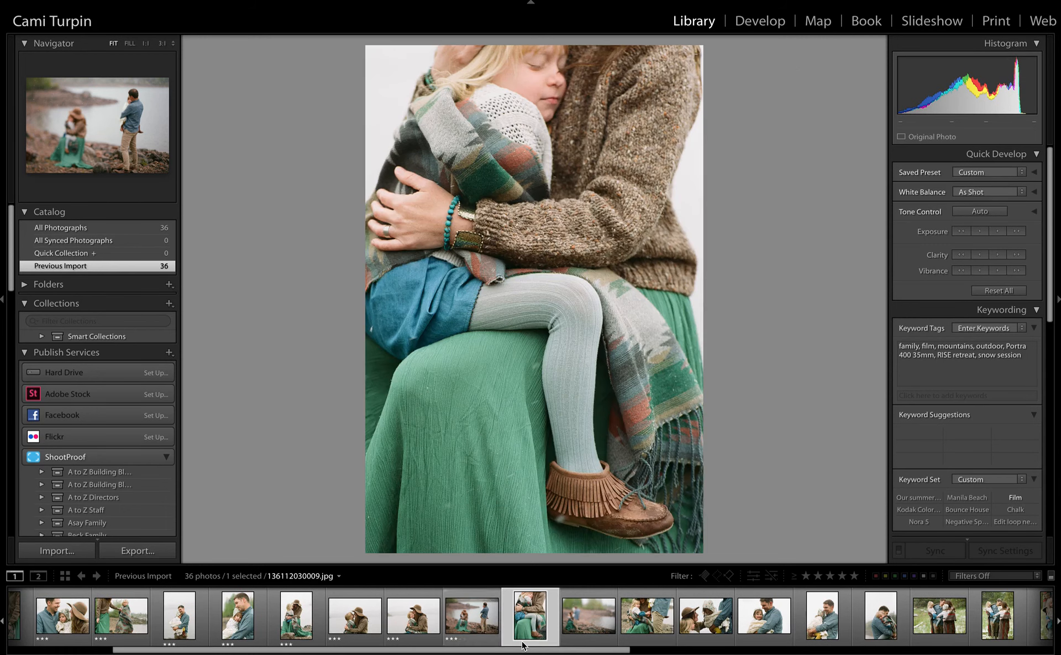
key("3")
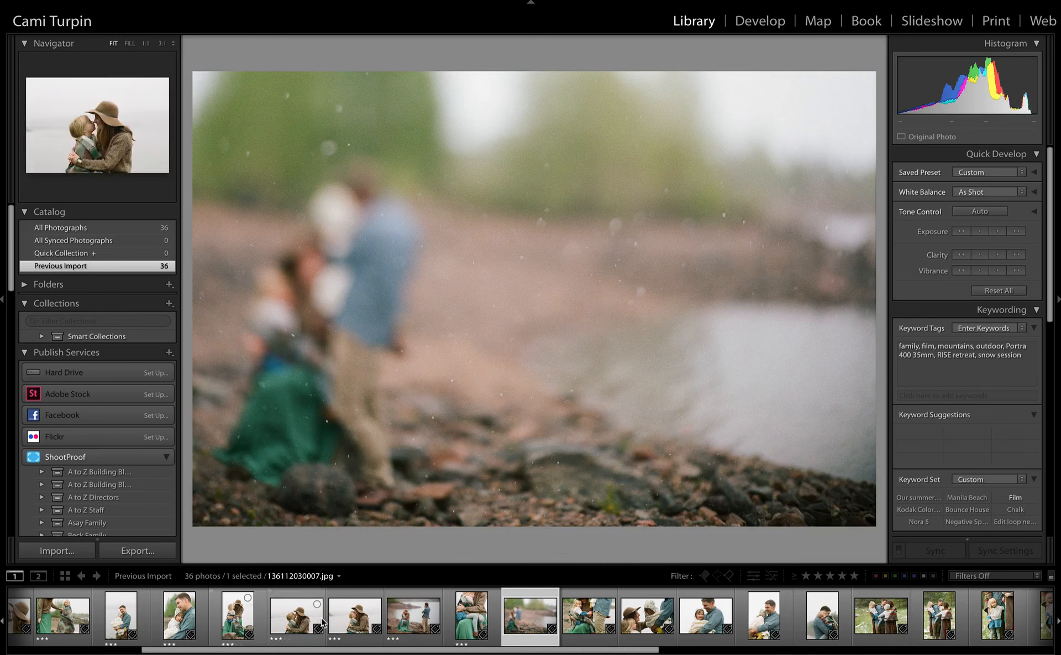
Step: Rate the blurred shoreline photo one star, 136112030012.jpg three stars and 136112030013.jpg two stars
left_click(415, 615)
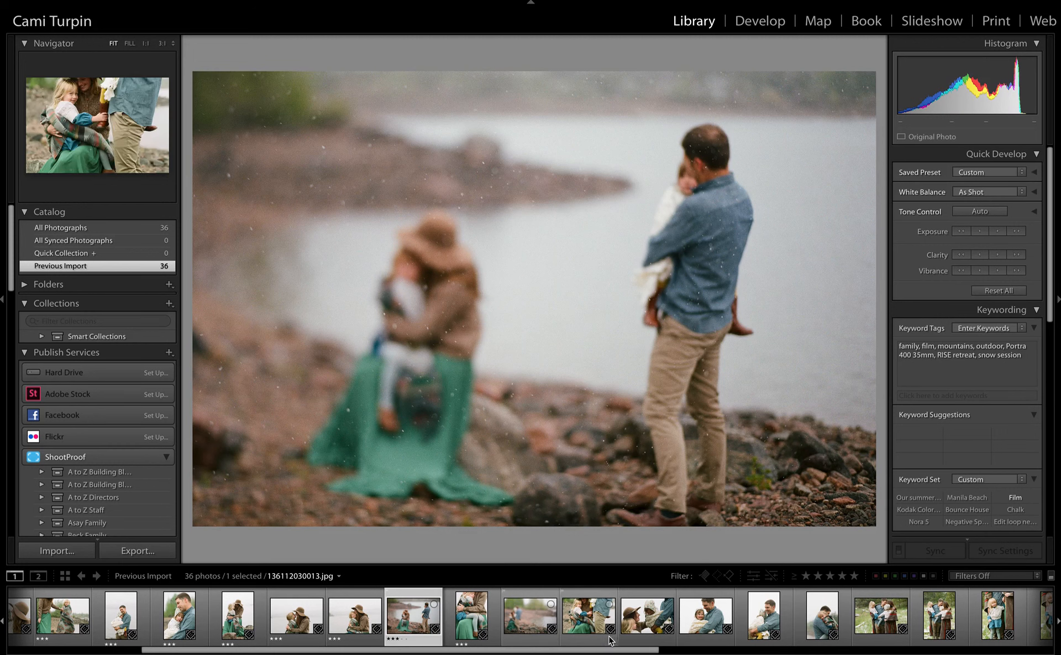
left_click(528, 629)
key("1")
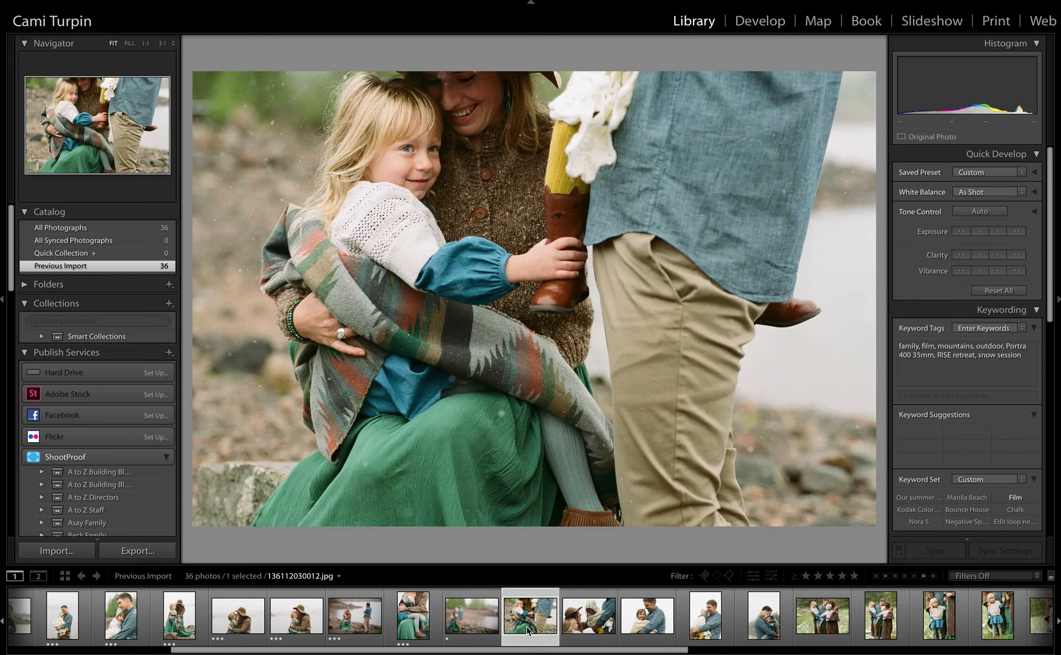
key("3")
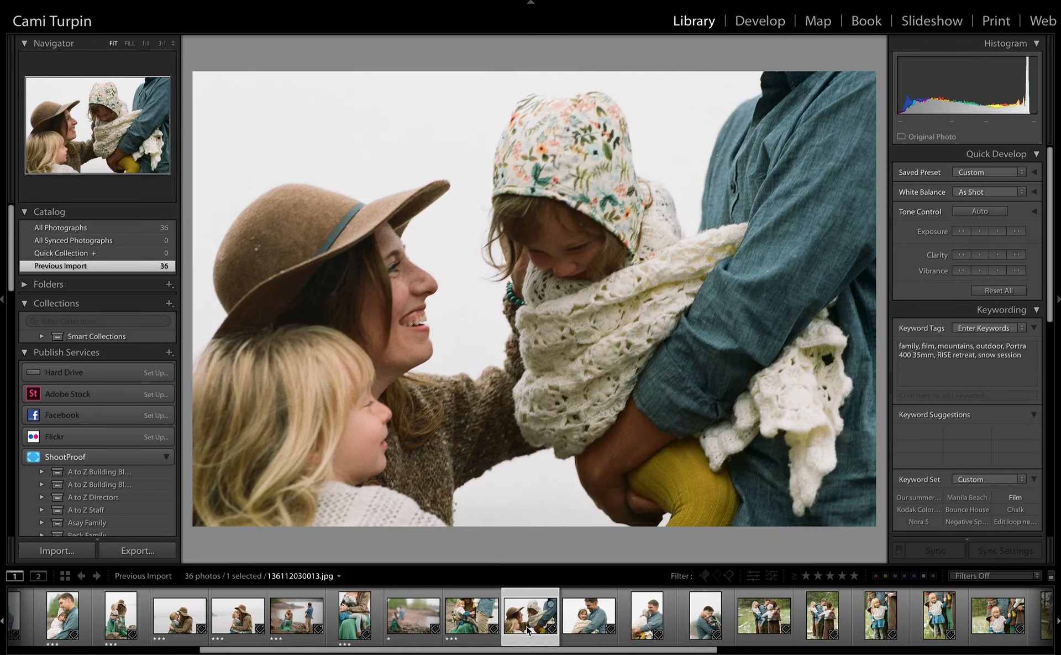
key("2")
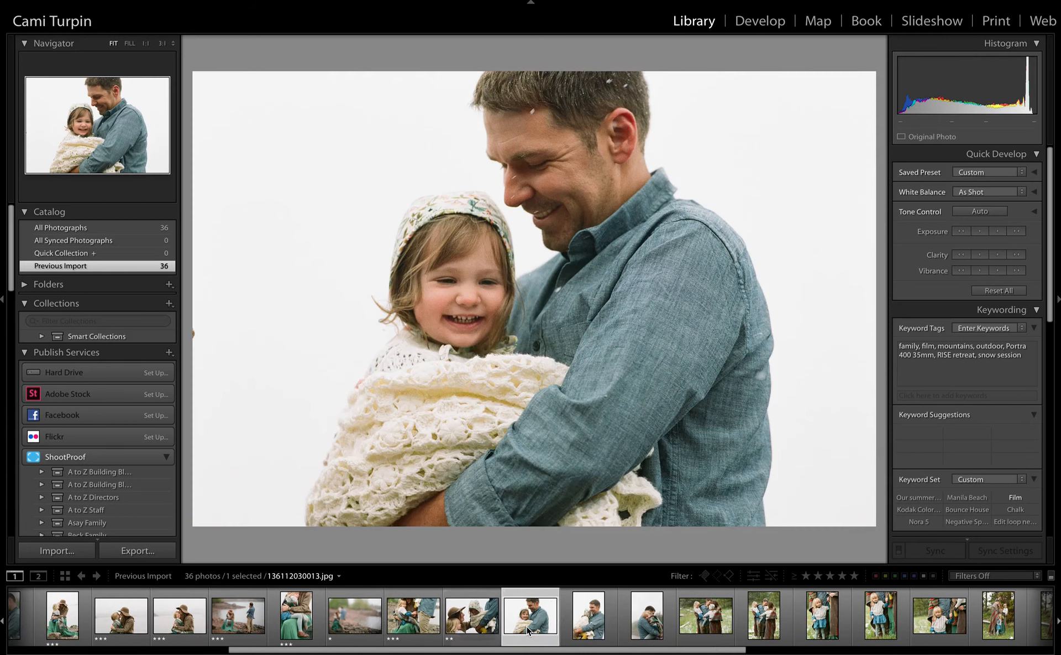
Step: Rate the smiling toddler photo three stars, 136112030015.jpg two stars, and 136112030017.jpg and the family blanket photo after it three stars each
key("3")
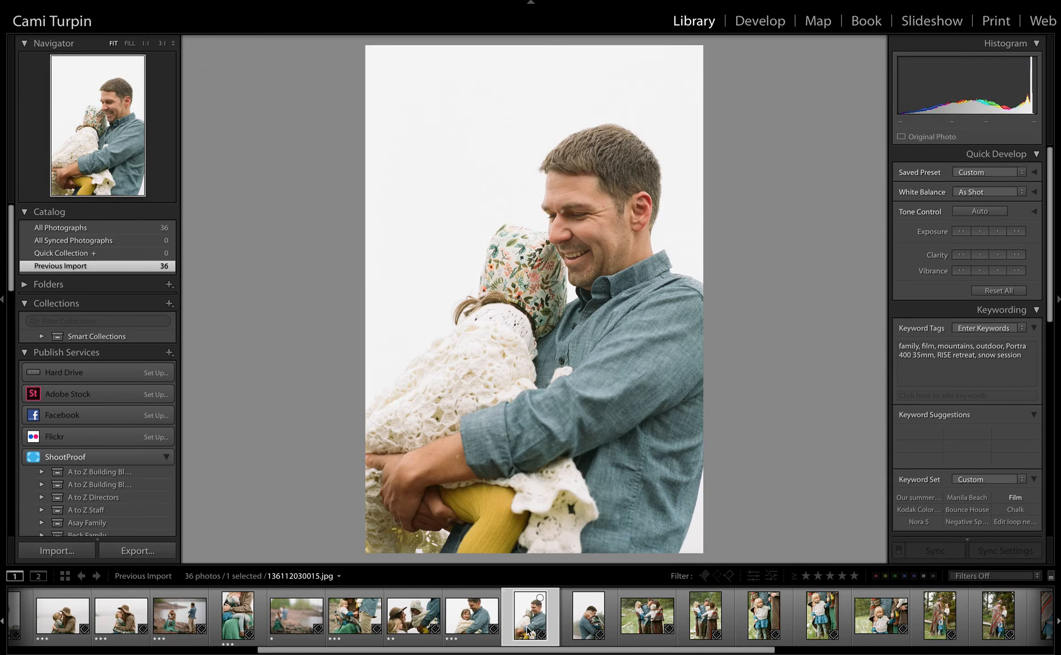
key("3")
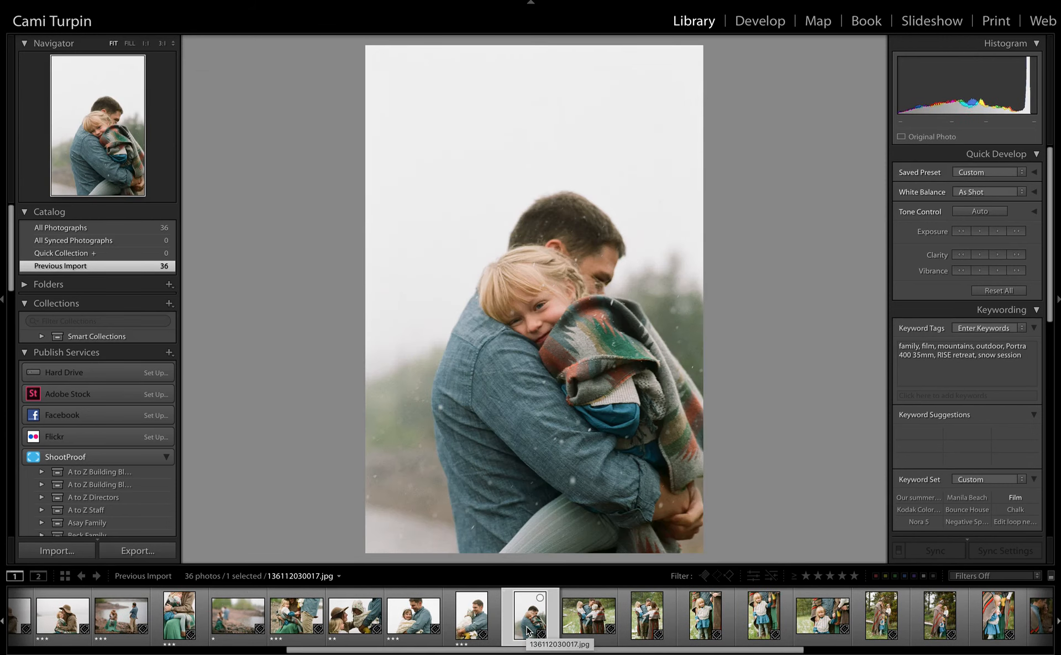
key("2")
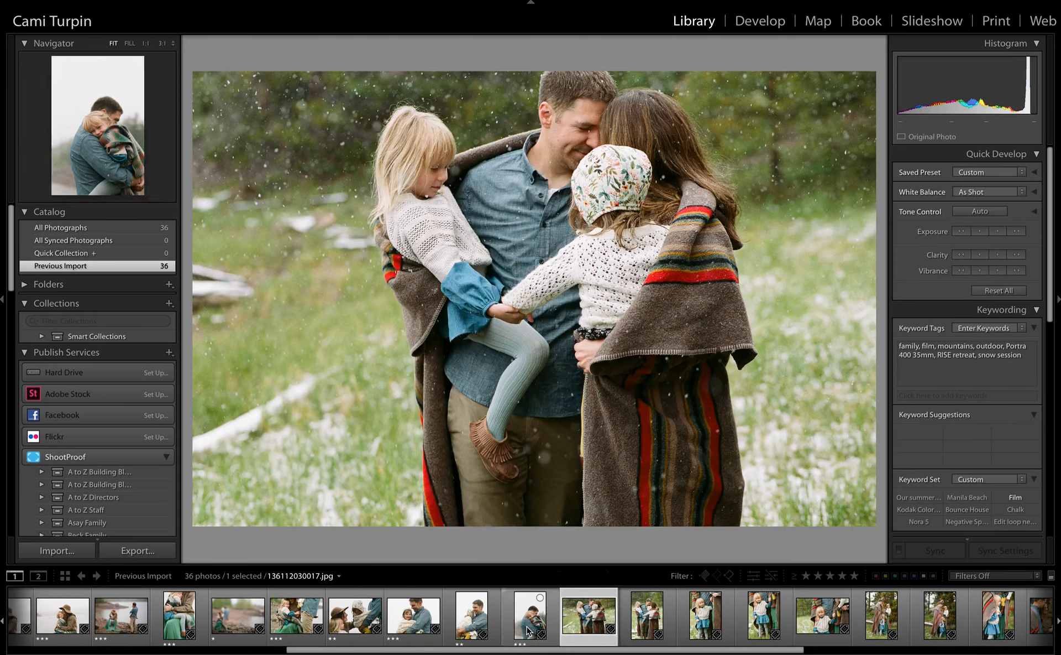
key("3")
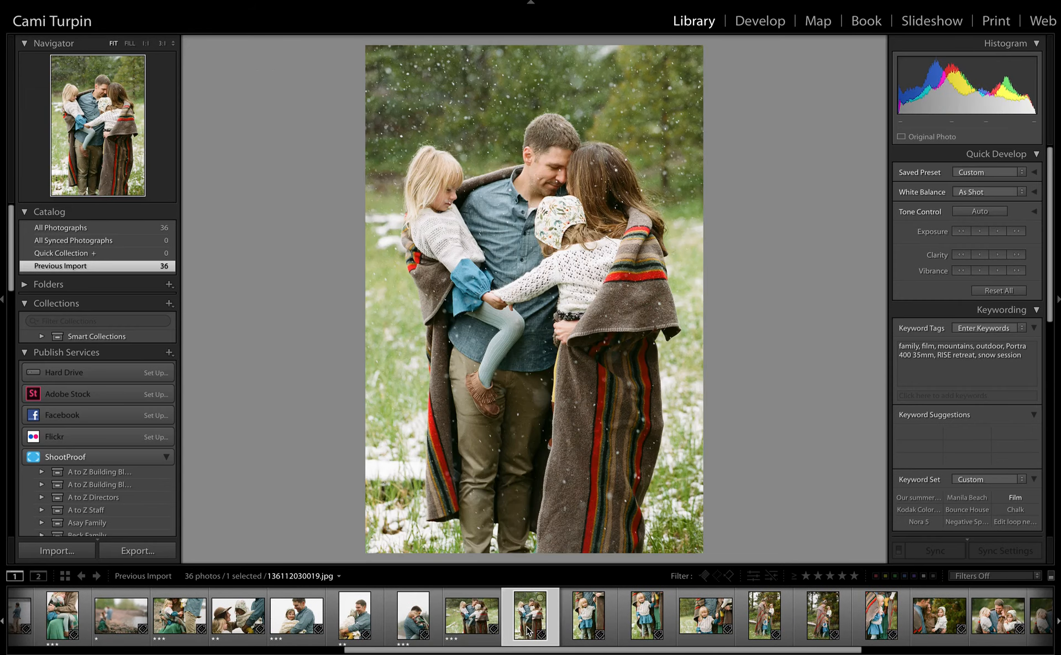
Step: Rate 136112030019.jpg and the following three photos, through the landscape shot of the blonde girl, three stars each
key("3")
key("3")
key("3")
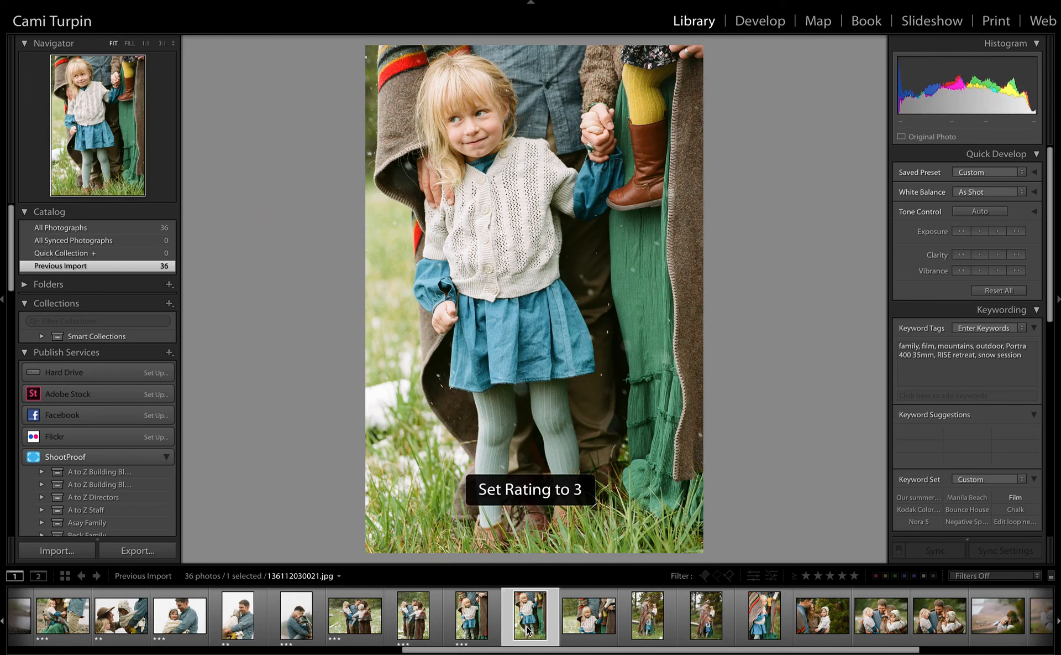
key("3")
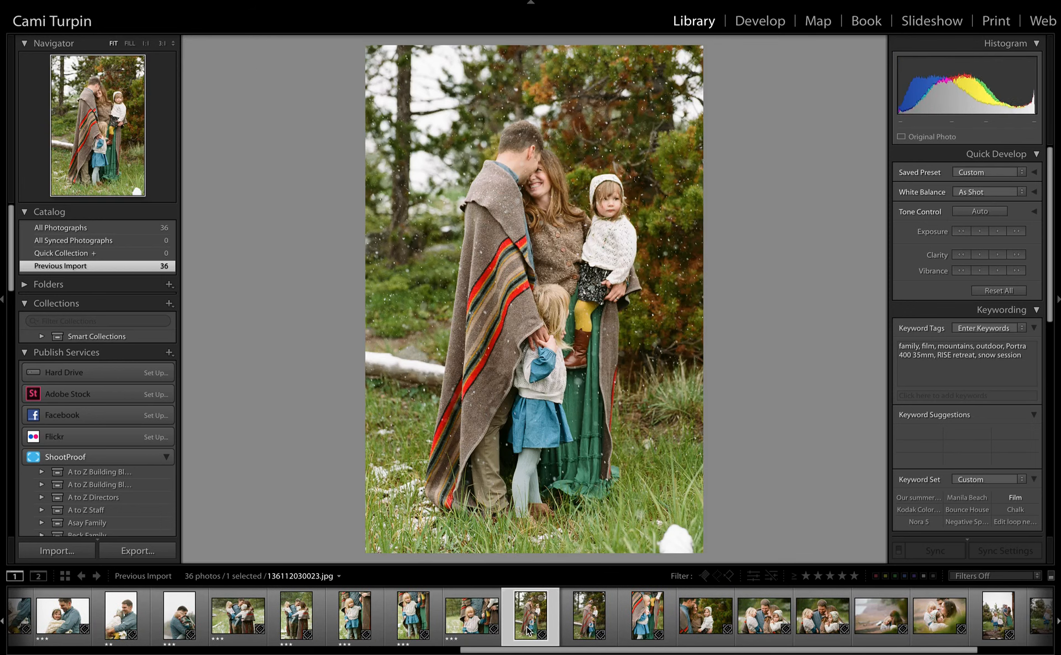
Step: Compare the similar girl portraits 136112030020.jpg and 136112030021.jpg and lower the rating of 136112030020.jpg to one star
left_click(354, 623)
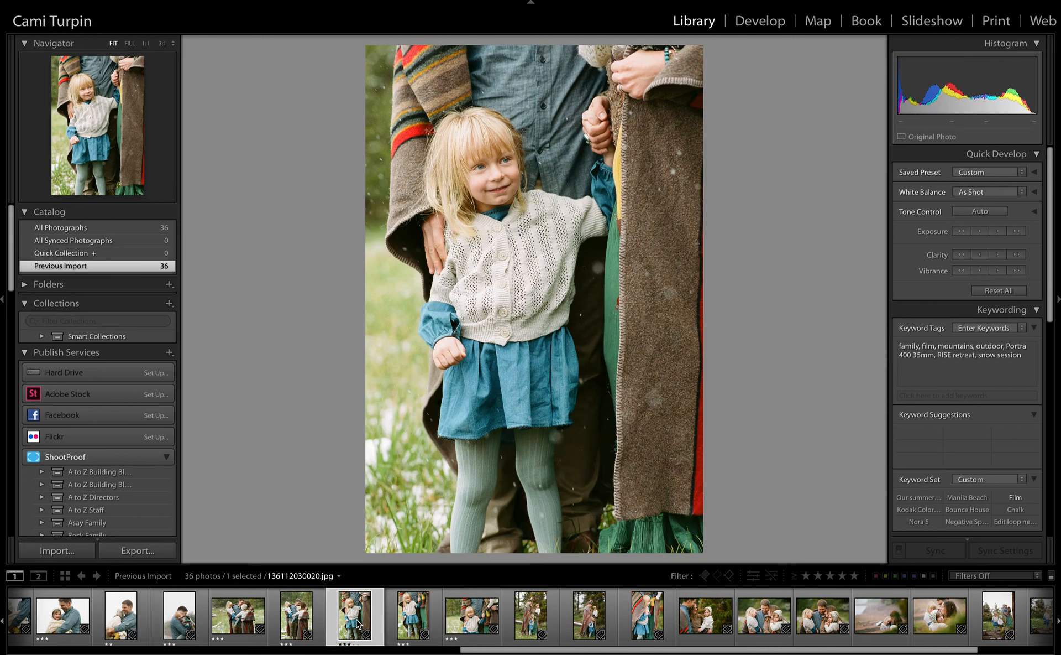
left_click(414, 616)
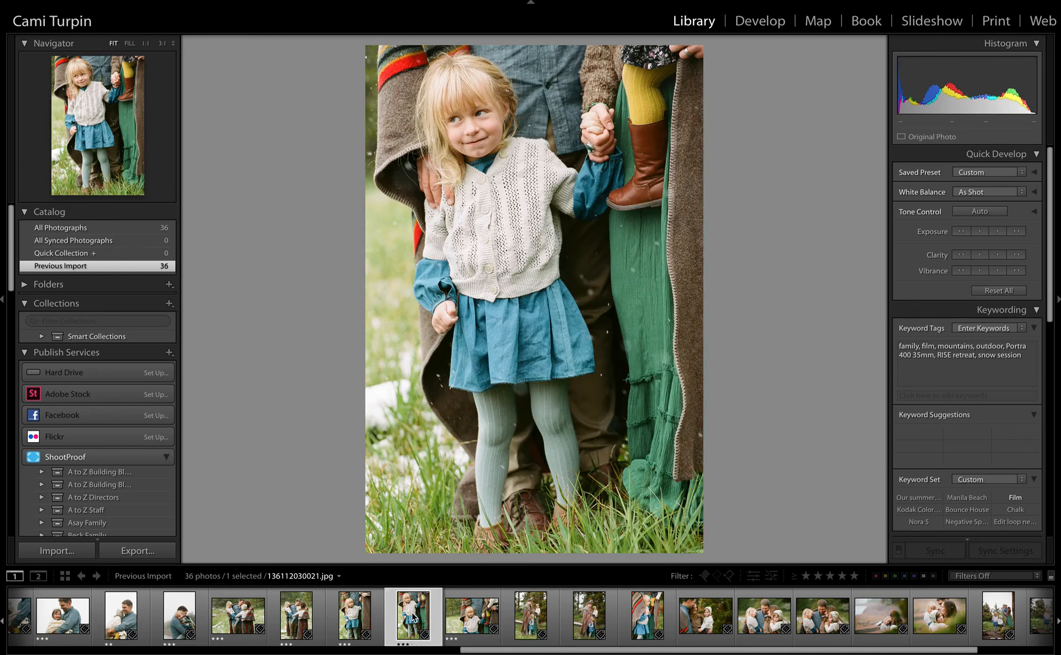
left_click(354, 620)
key("2")
key("Right")
key("Right")
key("Right")
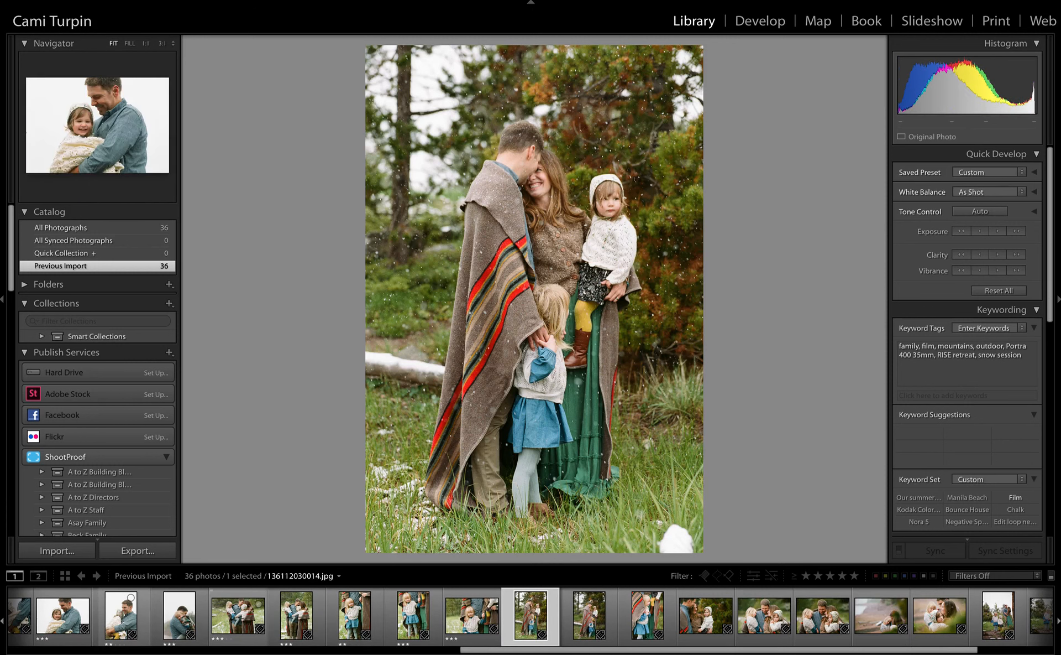
left_click(355, 624)
key("1")
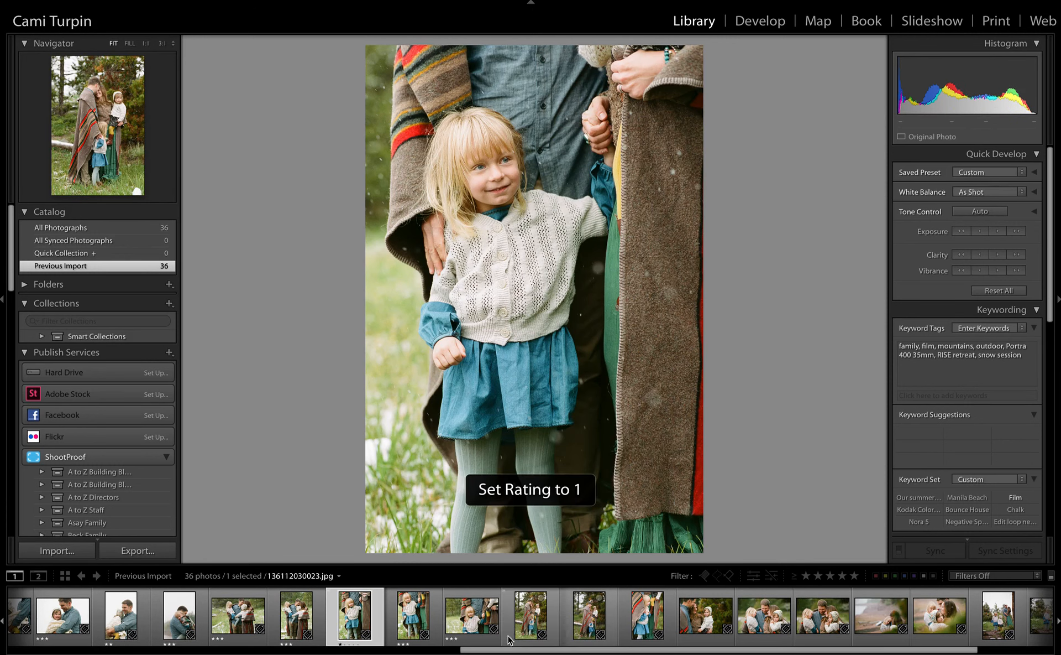
Step: Rate 136112030023.jpg and the two blanket photos after it, through 136112030026.jpg, three stars each
left_click(531, 626)
key("3")
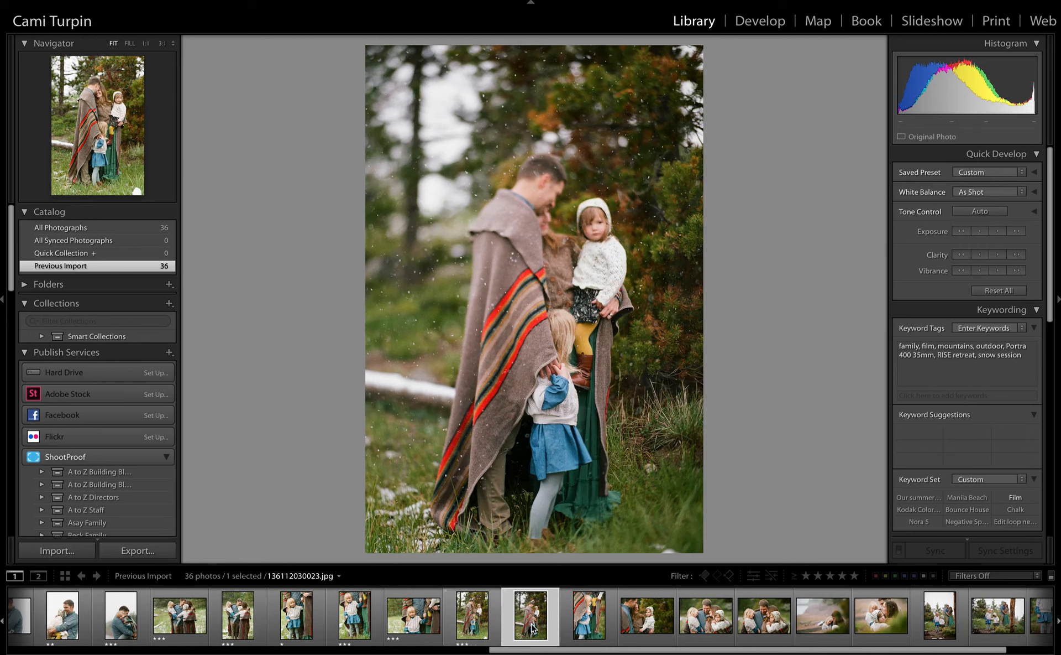
key("3")
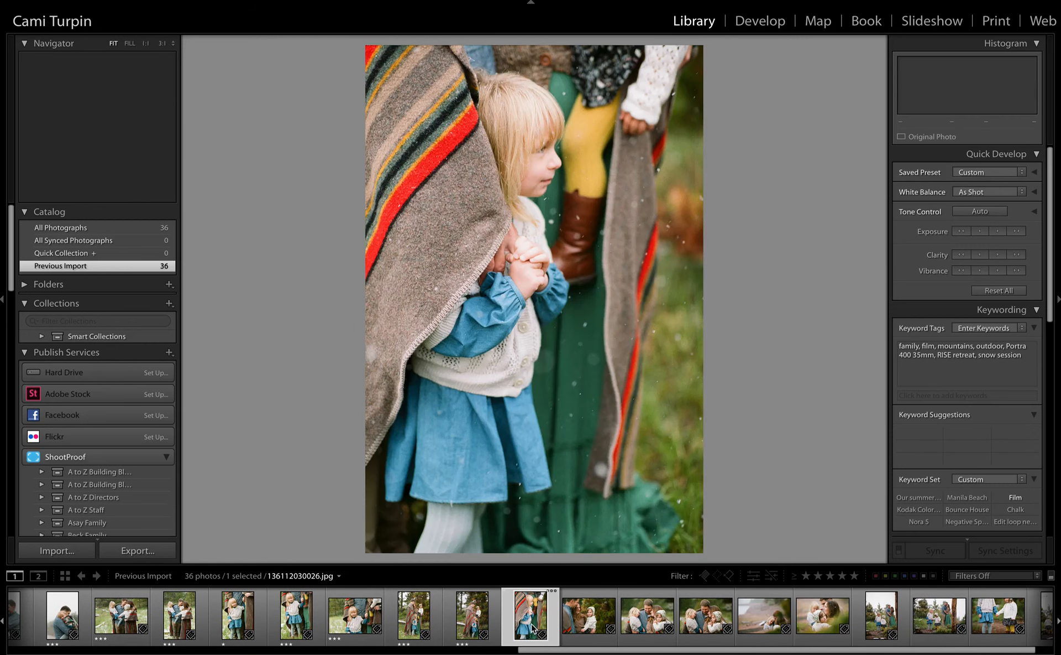
key("3")
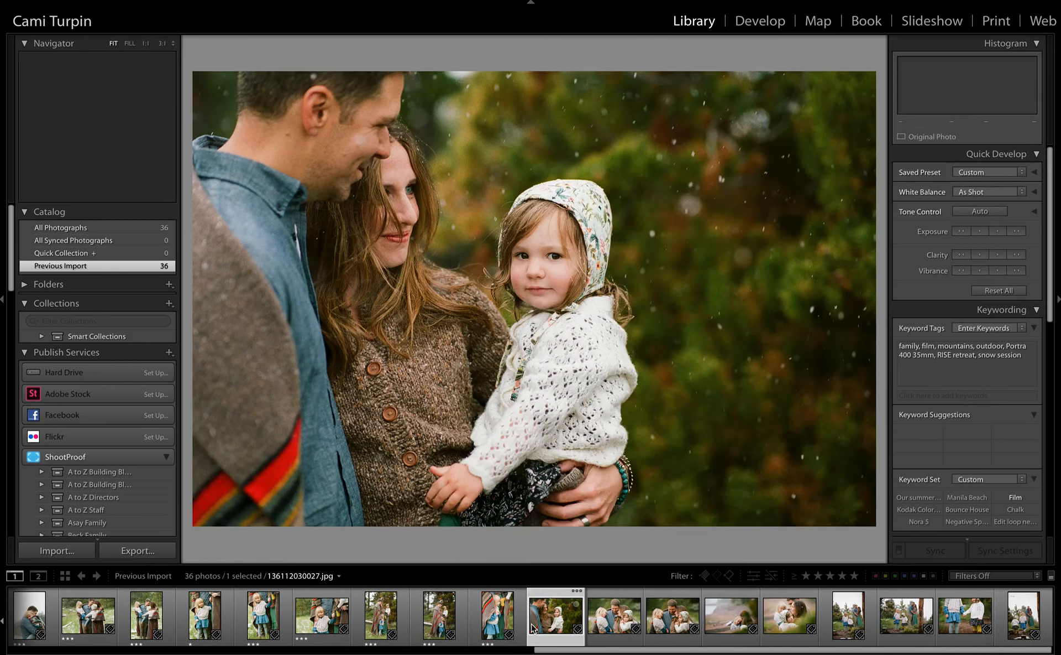
Step: Rate 136112030027.jpg three stars, and of the two similar family close-ups after it give the first one star and the second three
key("1")
key("Left")
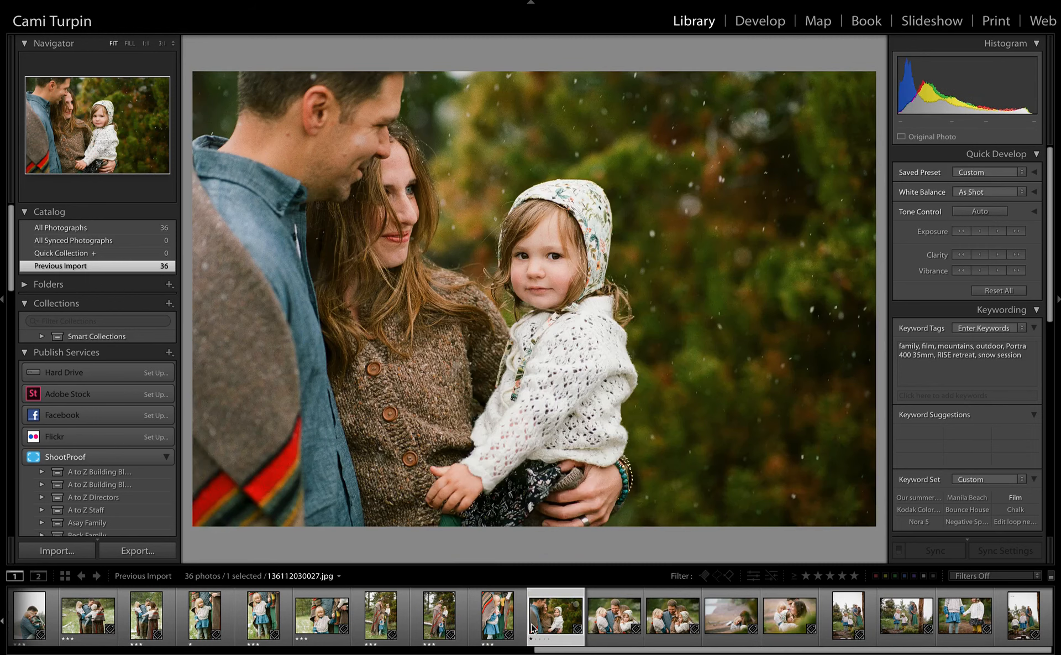
key("3")
key("1")
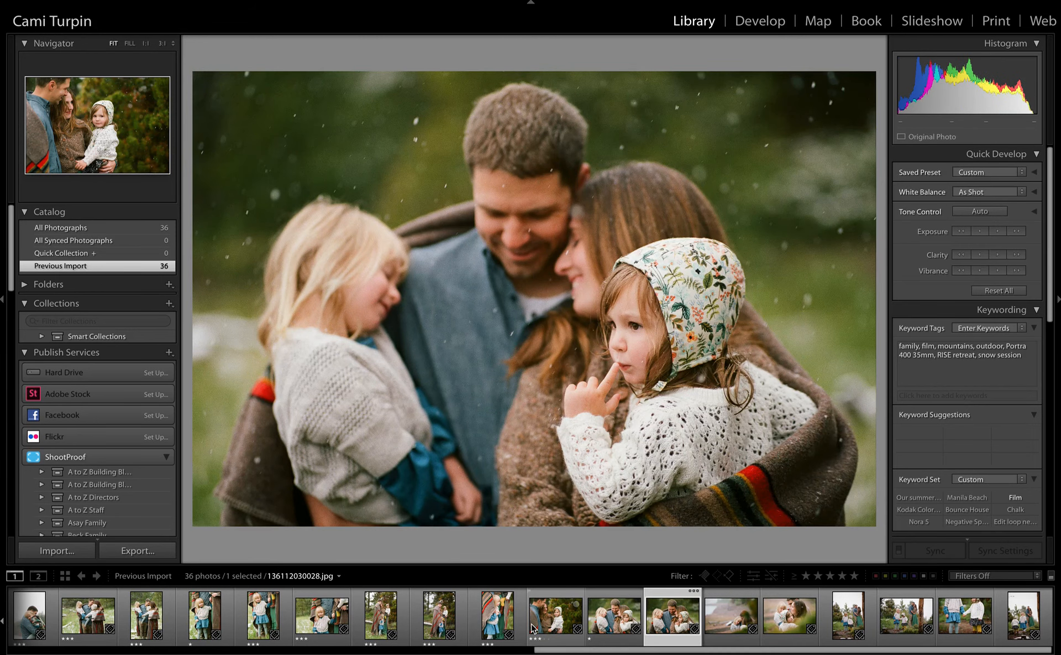
key("3")
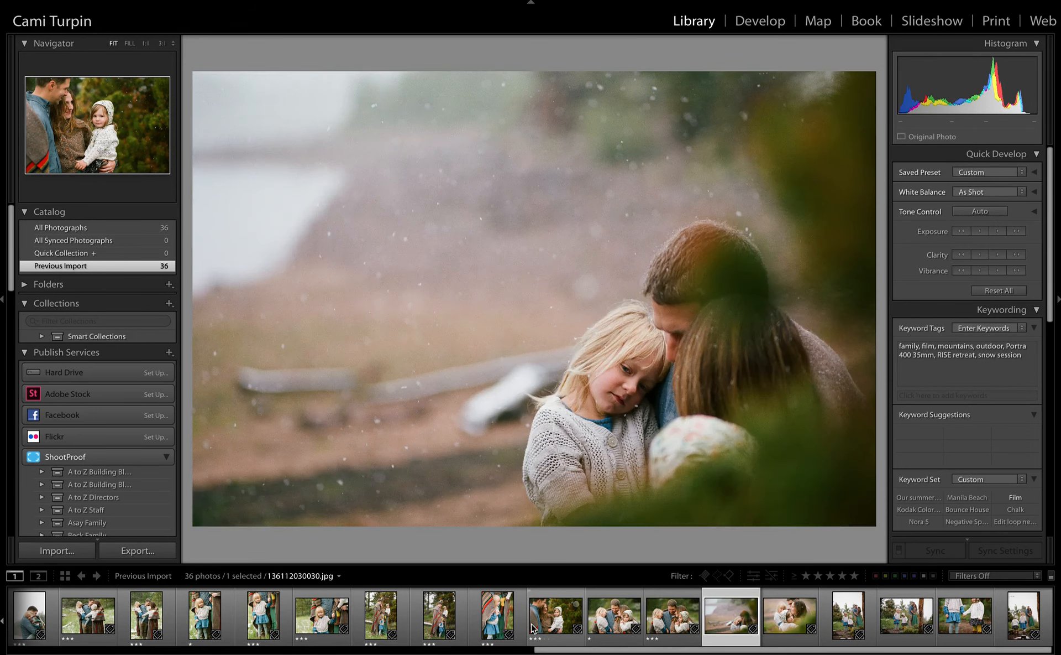
Step: Rate 136112030030.jpg one star and each of the following four photos, through 136112030035.jpg, three stars
key("1")
key("3")
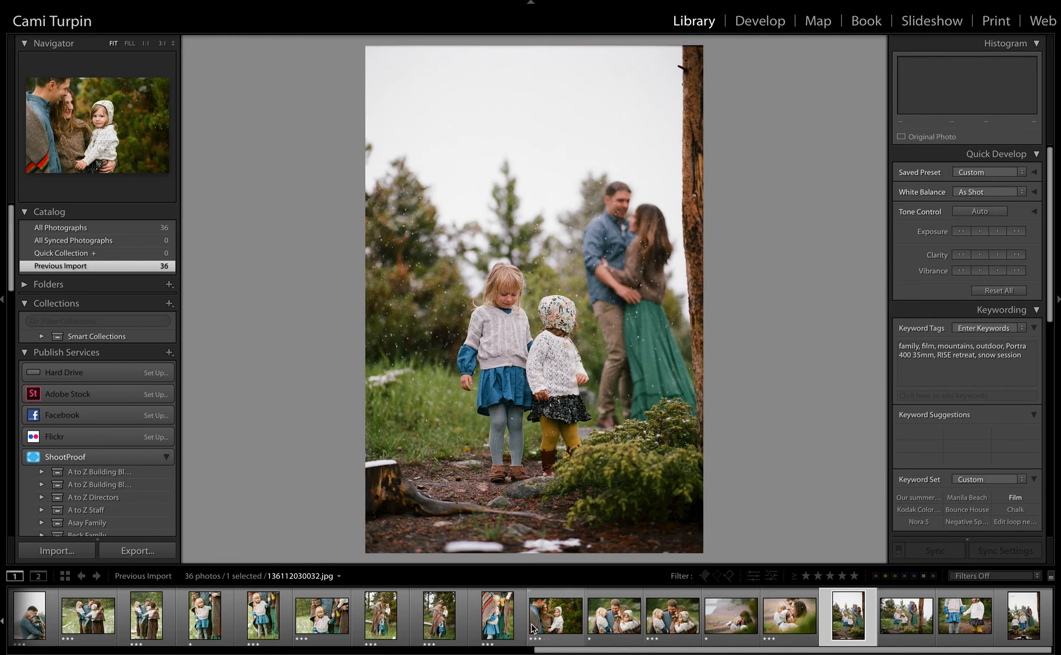
key("3")
key("3")
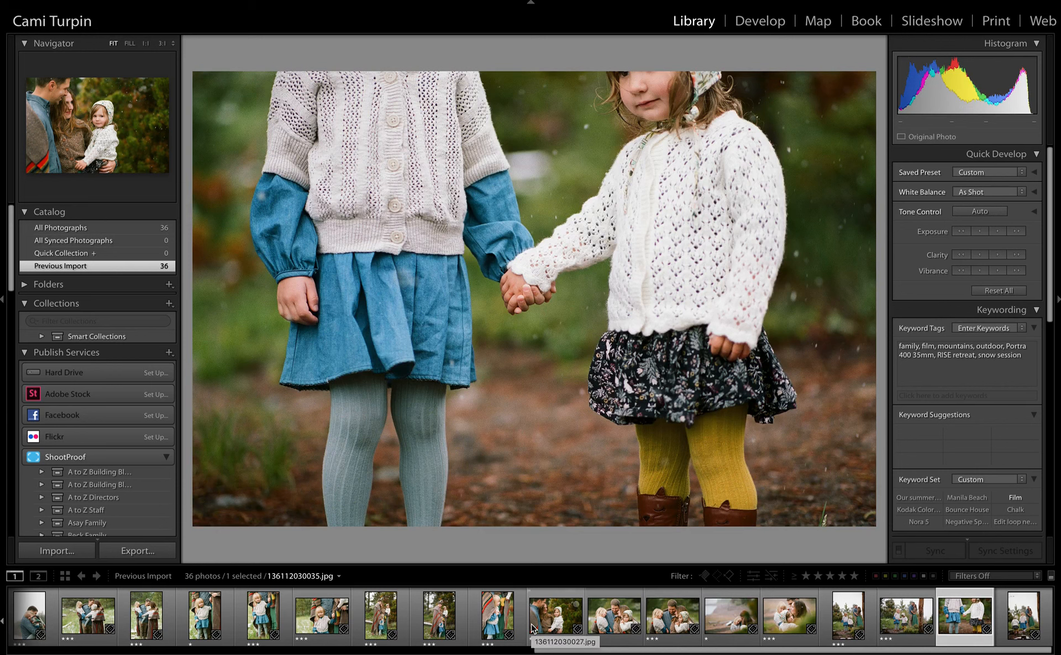
key("3")
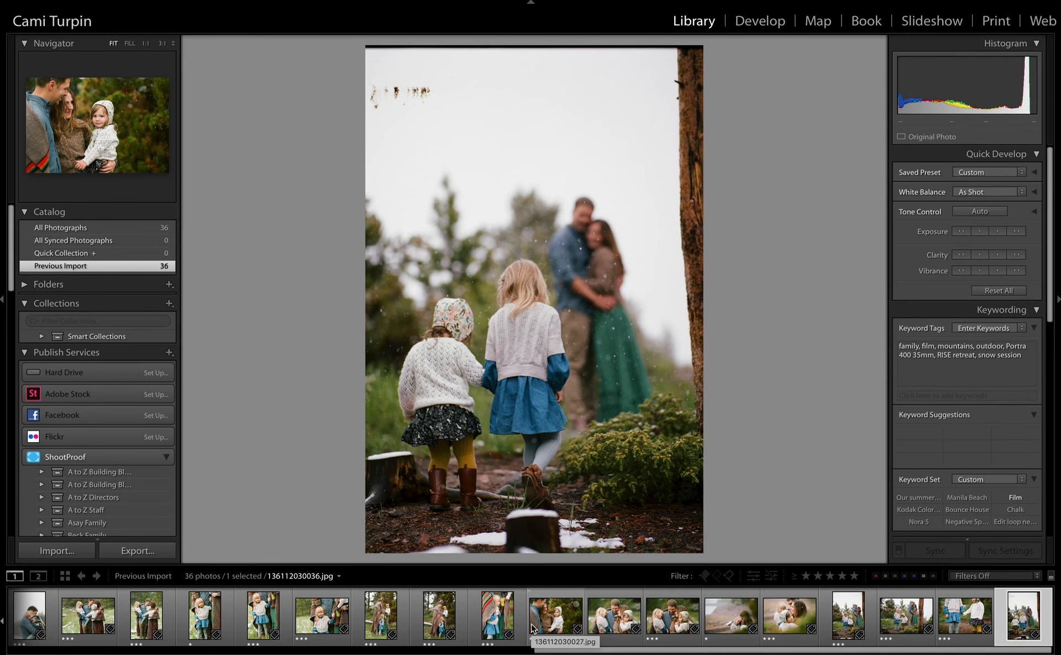
Step: Rate 136112030036.jpg three stars and the first photo in the grid, 136112030016.jpg, one star
key("3")
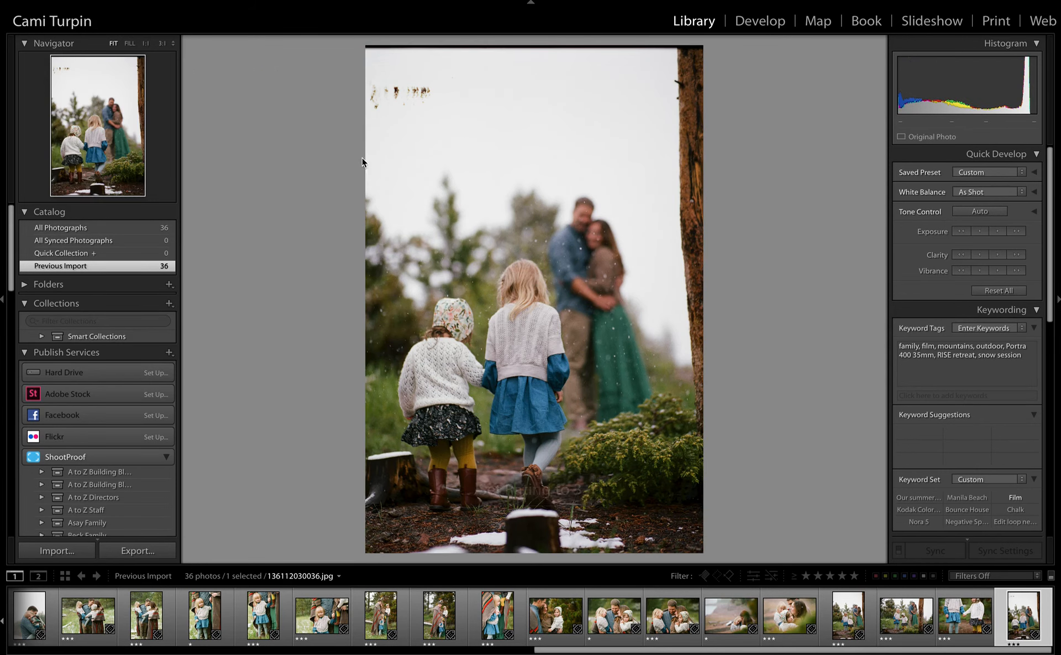
left_click(564, 217)
key("g")
scroll(547, 286, "up", 4)
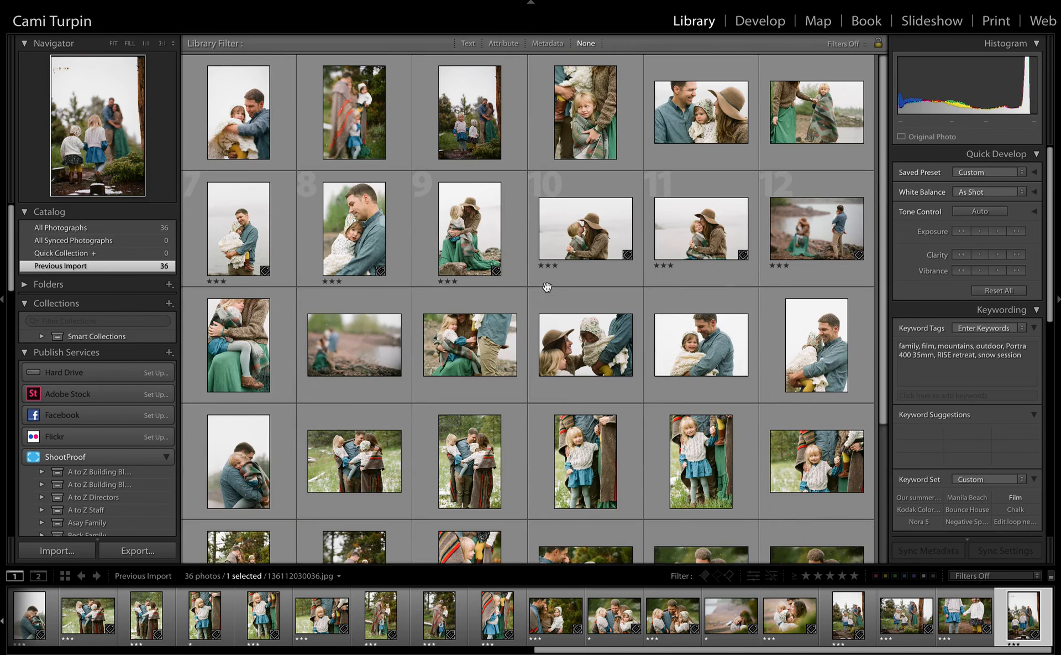
left_click(278, 125)
key("1")
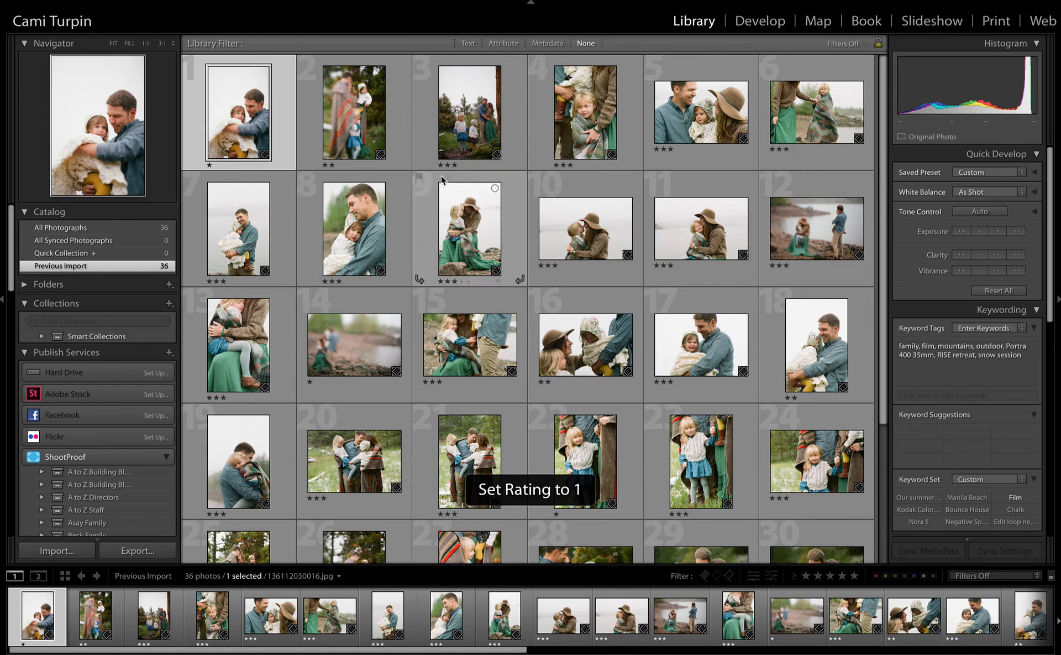
Step: Filter the photos to ratings of one star or lower and raise the last one, the reclining lakeside portrait, to two stars
left_click(498, 44)
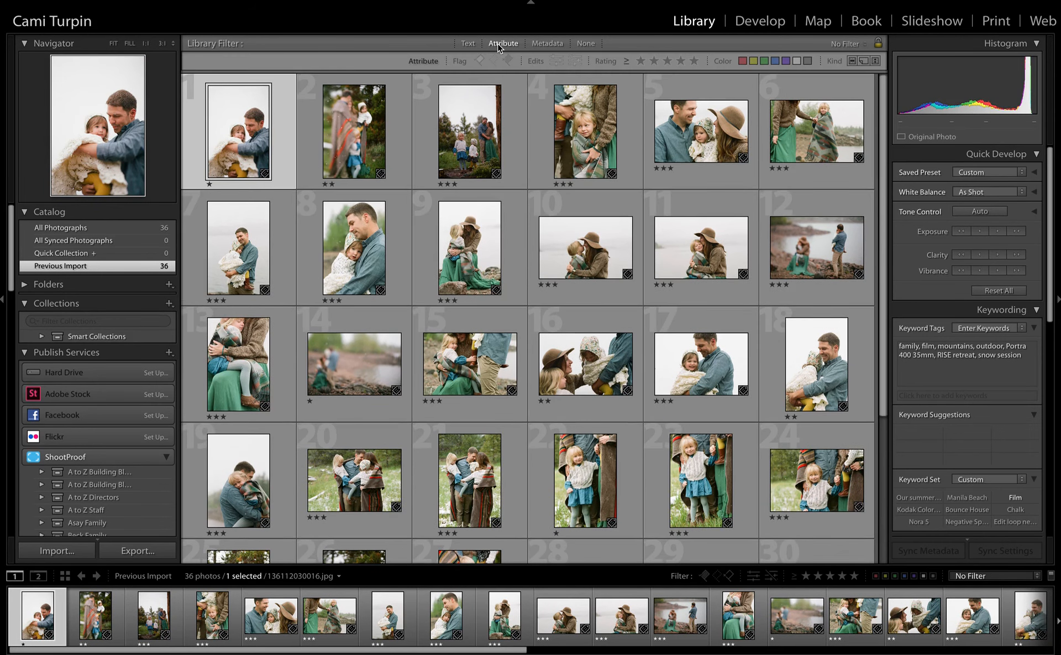
left_click(629, 61)
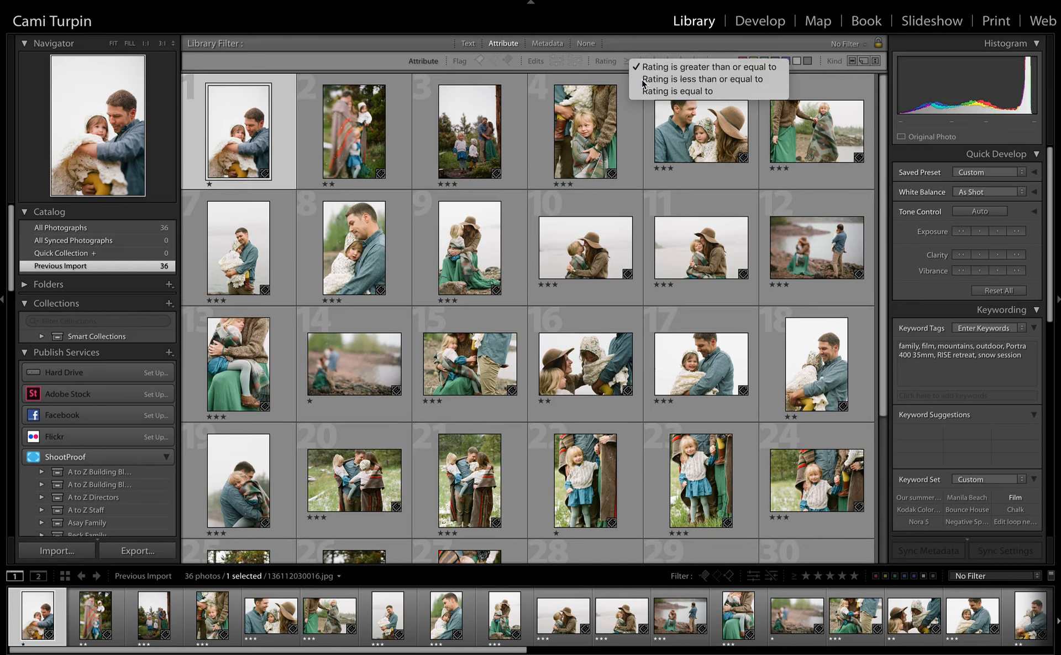
left_click(707, 30)
left_click(641, 61)
left_click(640, 61)
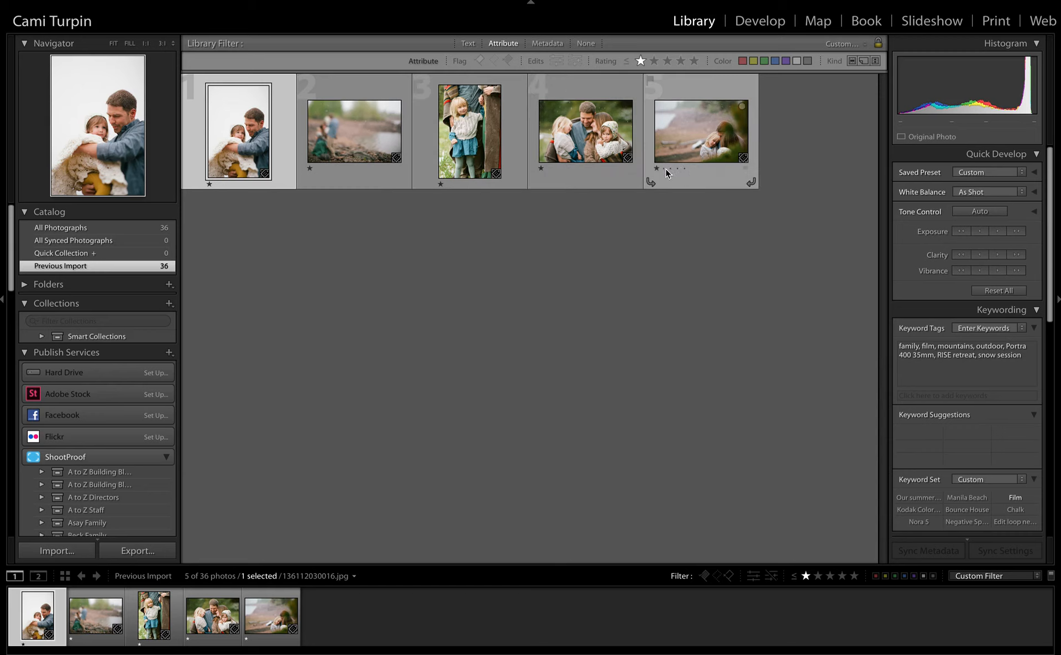
left_click(664, 168)
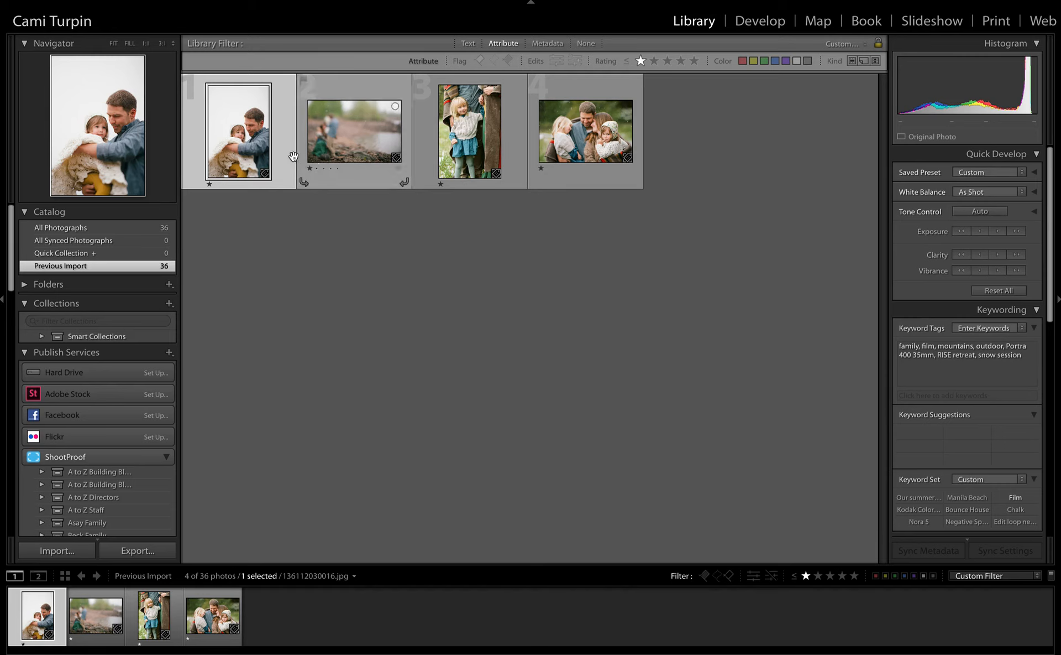
key("ctrl+a")
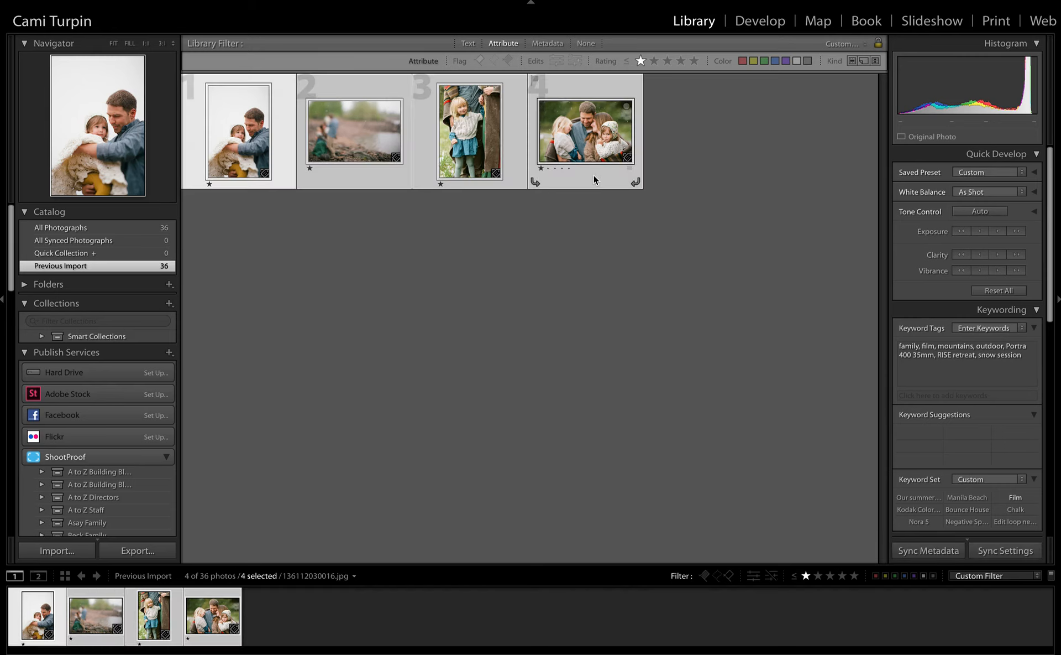
right_click(594, 174)
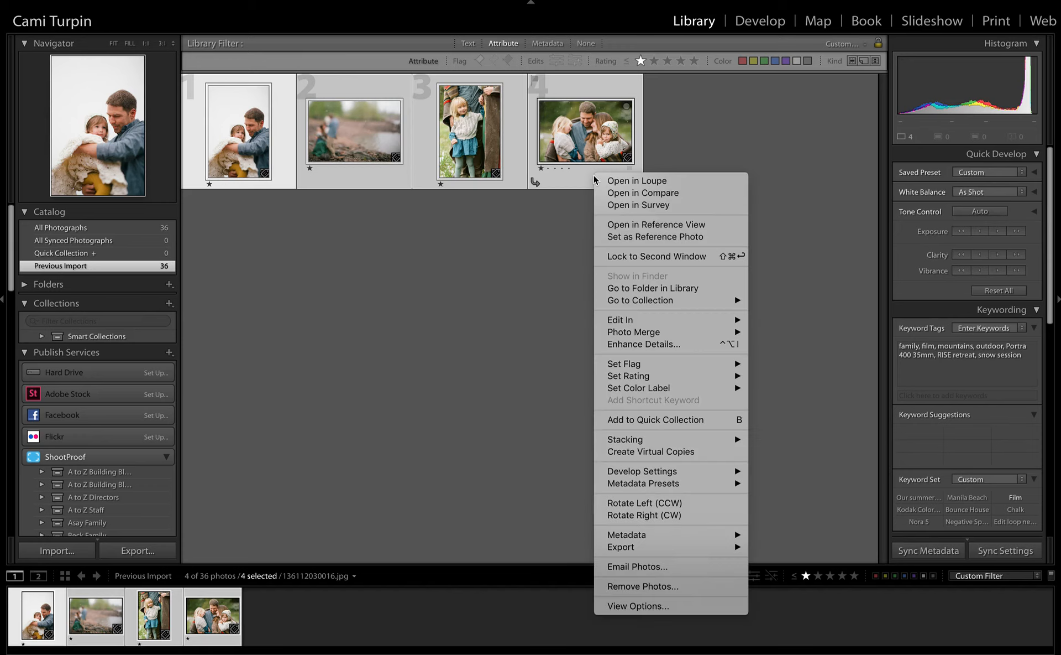
left_click(645, 589)
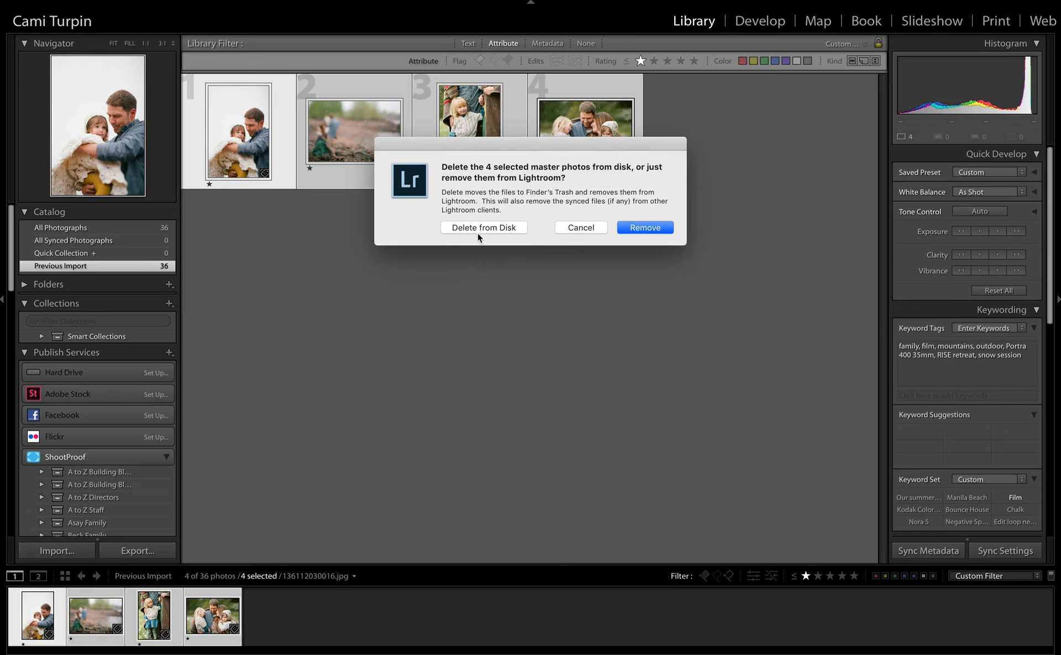
left_click(576, 226)
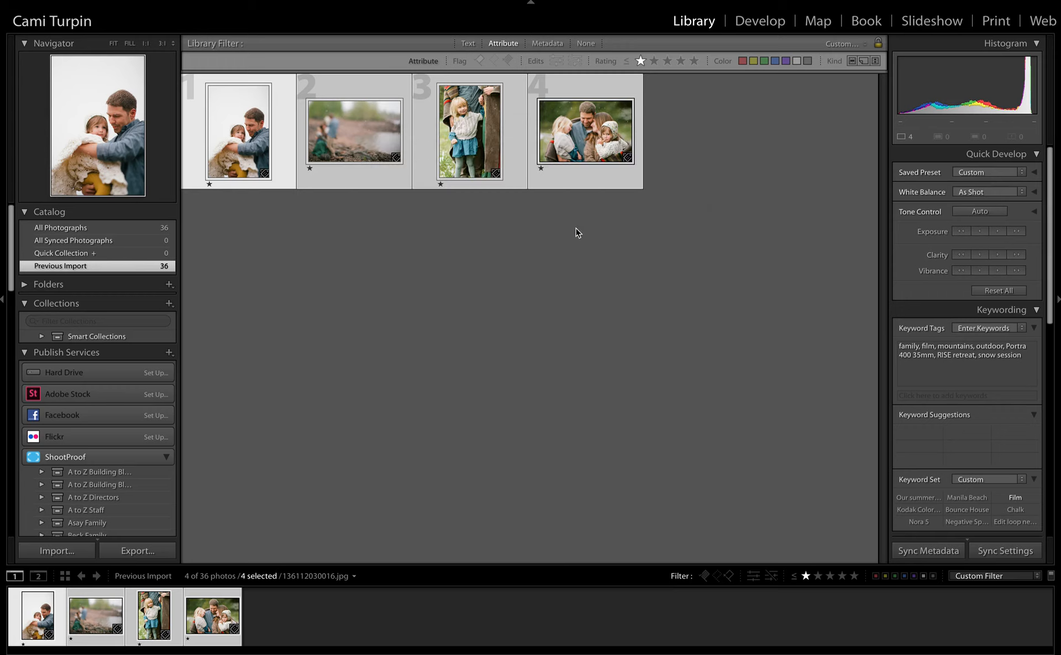
Step: Change the rating filter to show only photos with three stars or higher
left_click(626, 62)
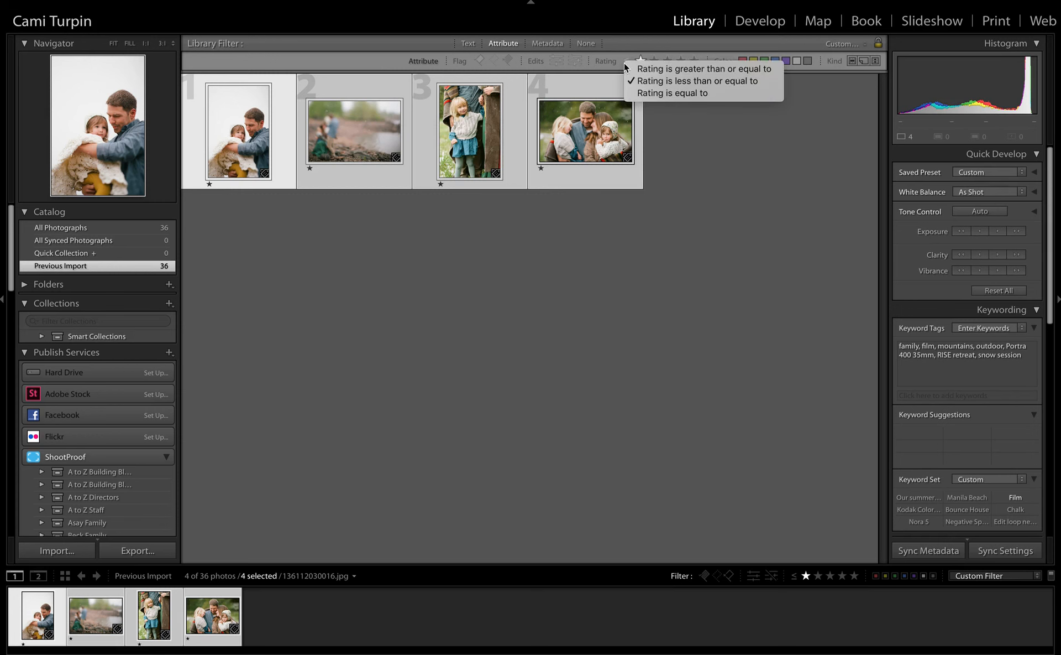
left_click(641, 65)
left_click(668, 62)
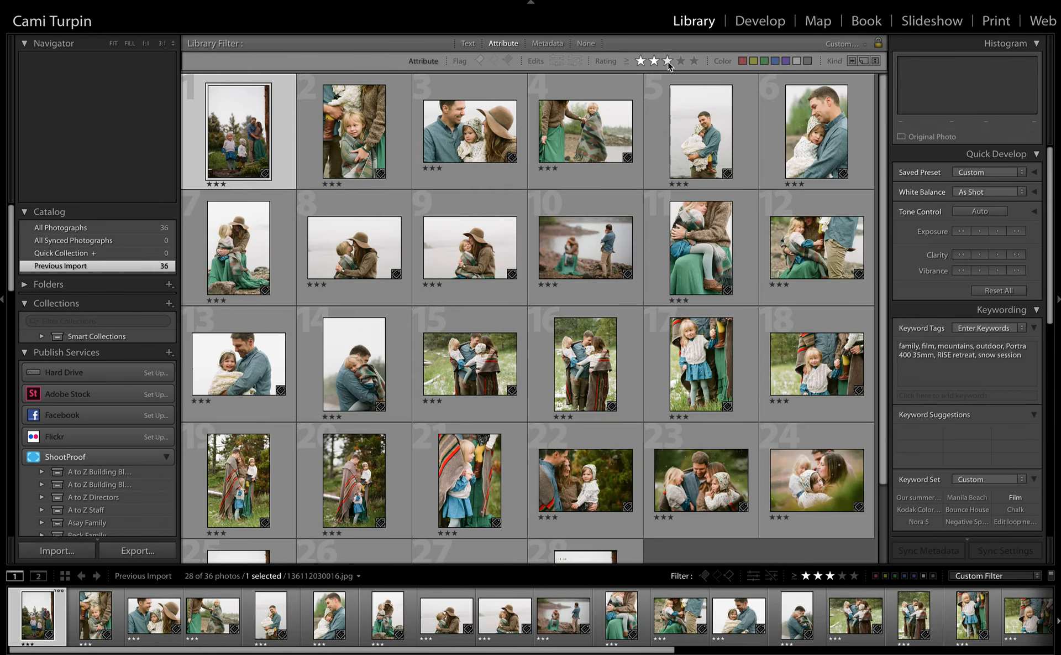
scroll(472, 224, "down", 3)
scroll(473, 221, "up", 2)
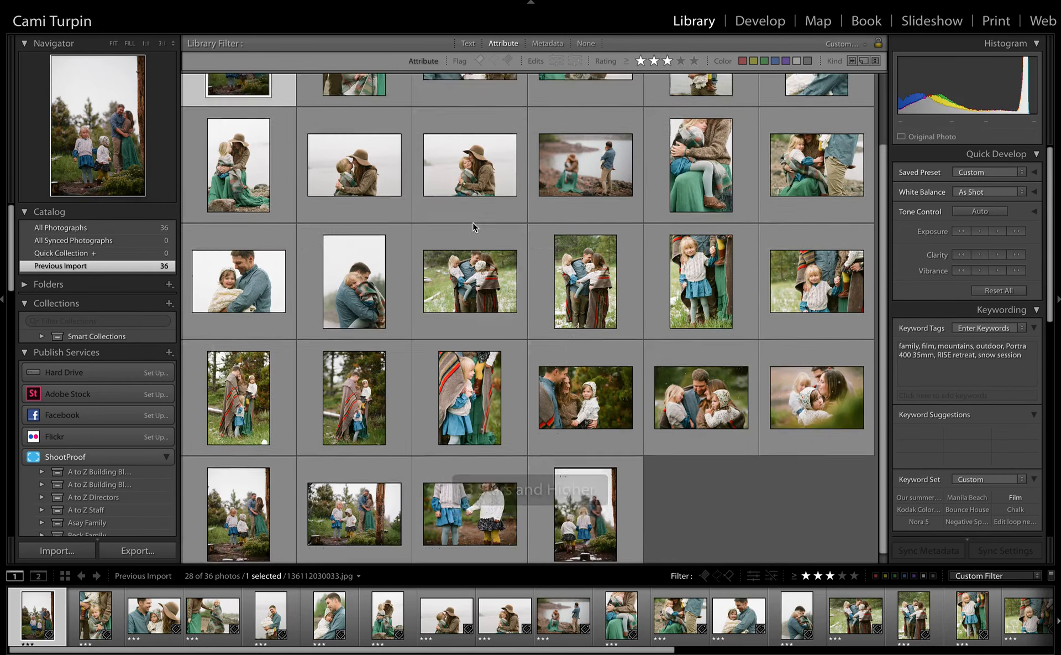
key("j")
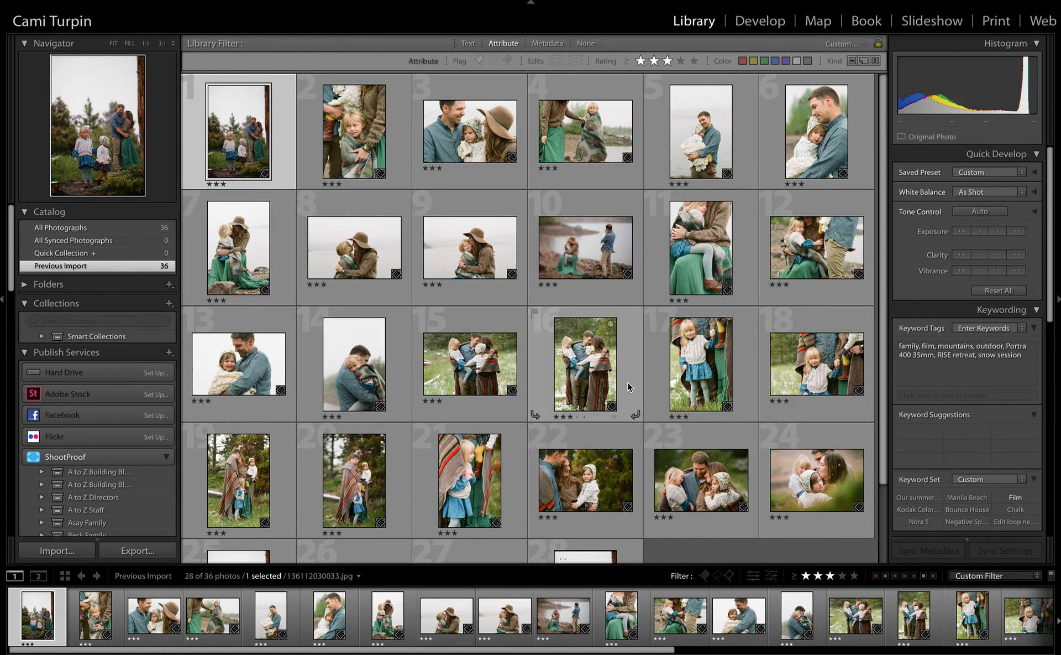
key("F2")
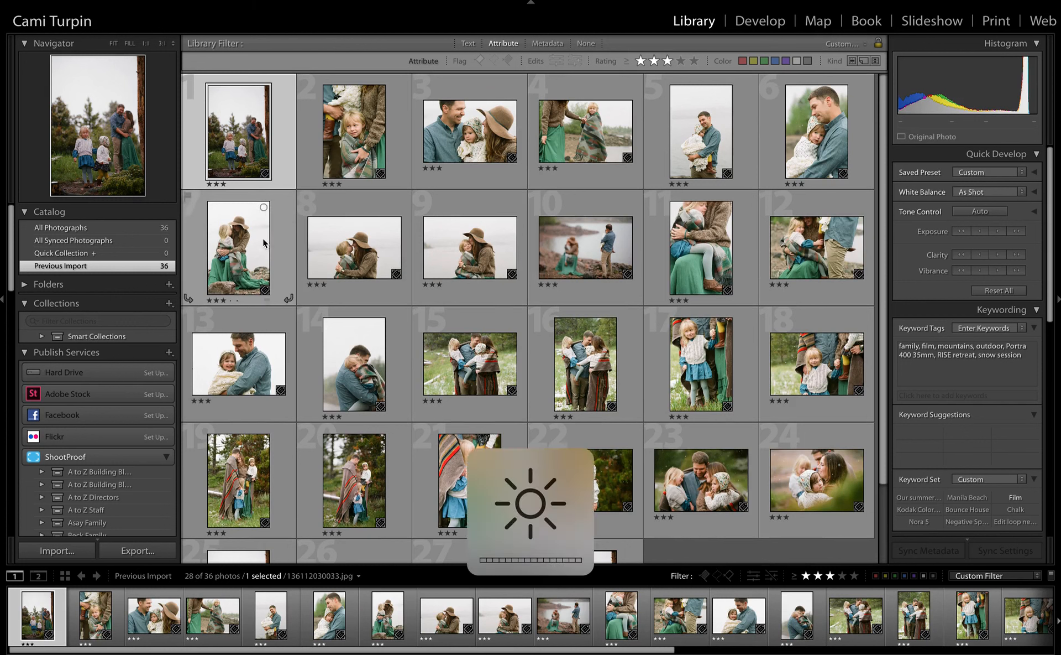
Step: Develop 136112030033.jpg with the Basic Film Bump user preset and set its exposure to +0.40
double_click(285, 145)
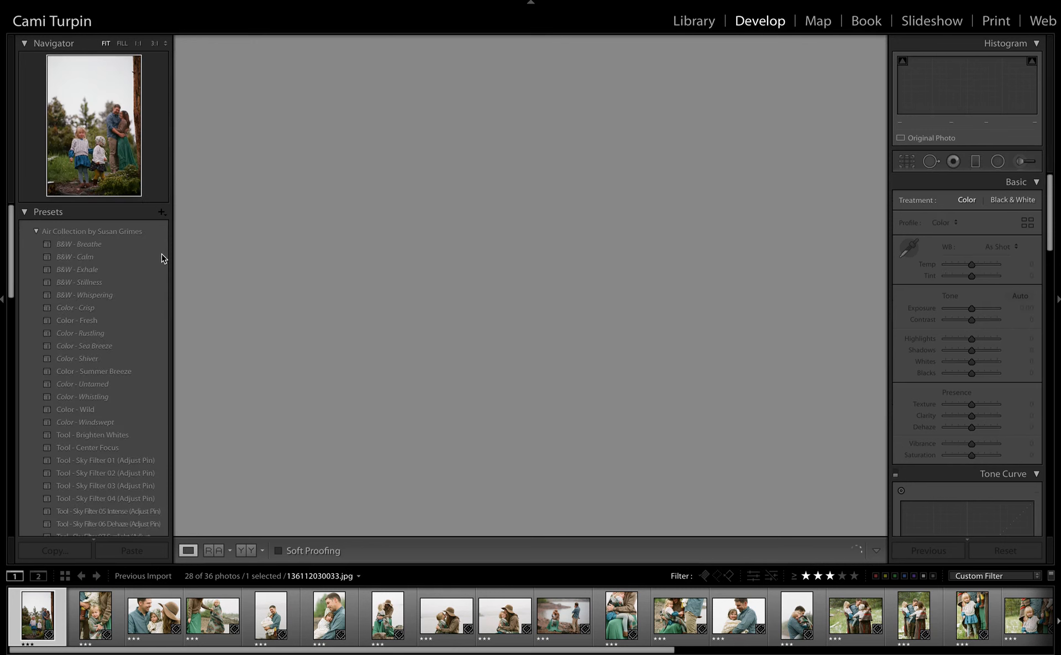
scroll(99, 318, "down", 5)
scroll(101, 319, "down", 2)
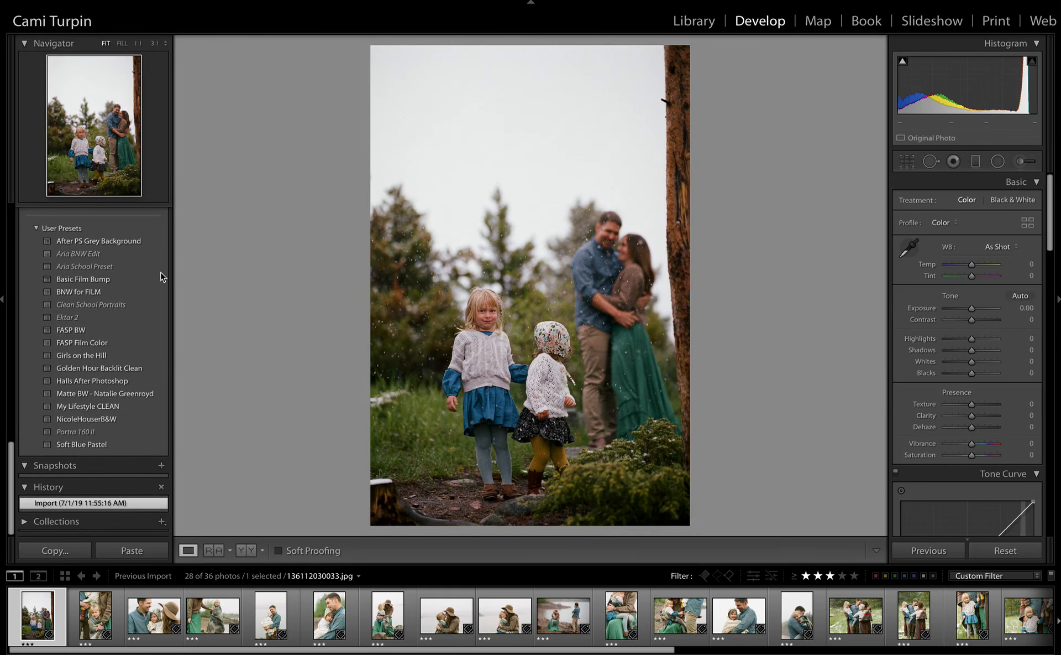
left_click(117, 279)
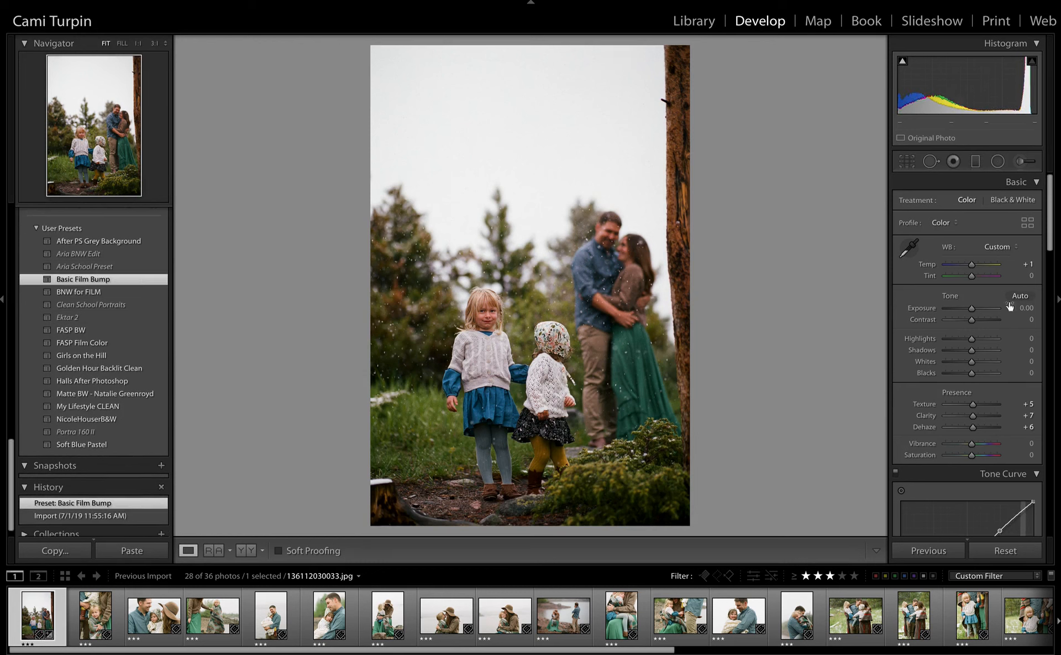
left_click(1026, 307)
type("0.4")
key("Return")
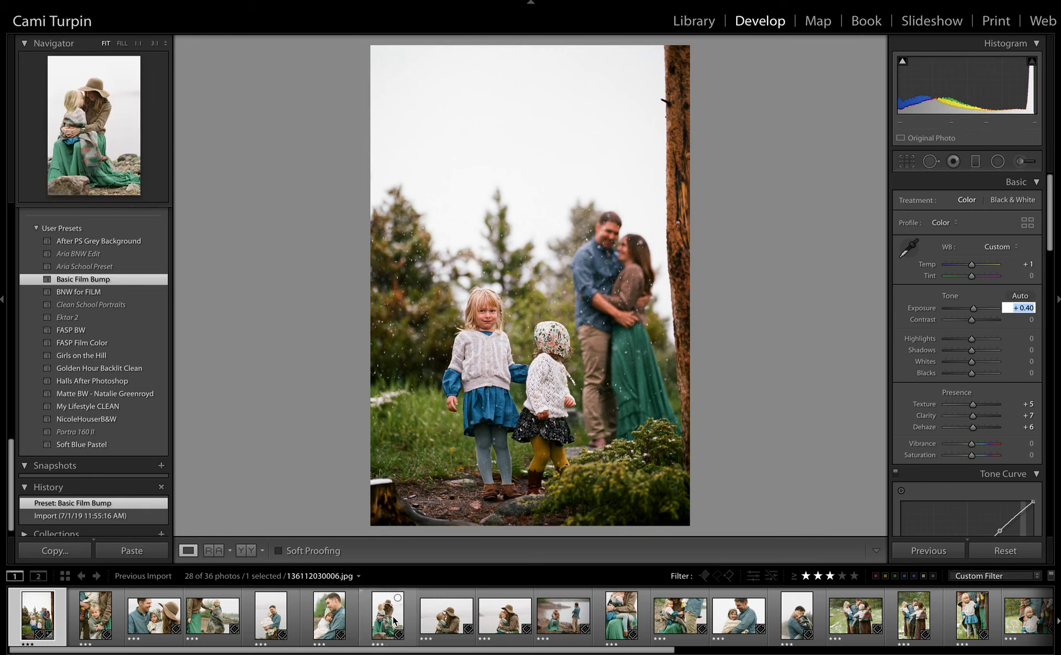
Step: Synchronize the develop settings of 136112030033.jpg to all filtered photos and return to the grid with just one photo selected
scroll(394, 620, "right", 10)
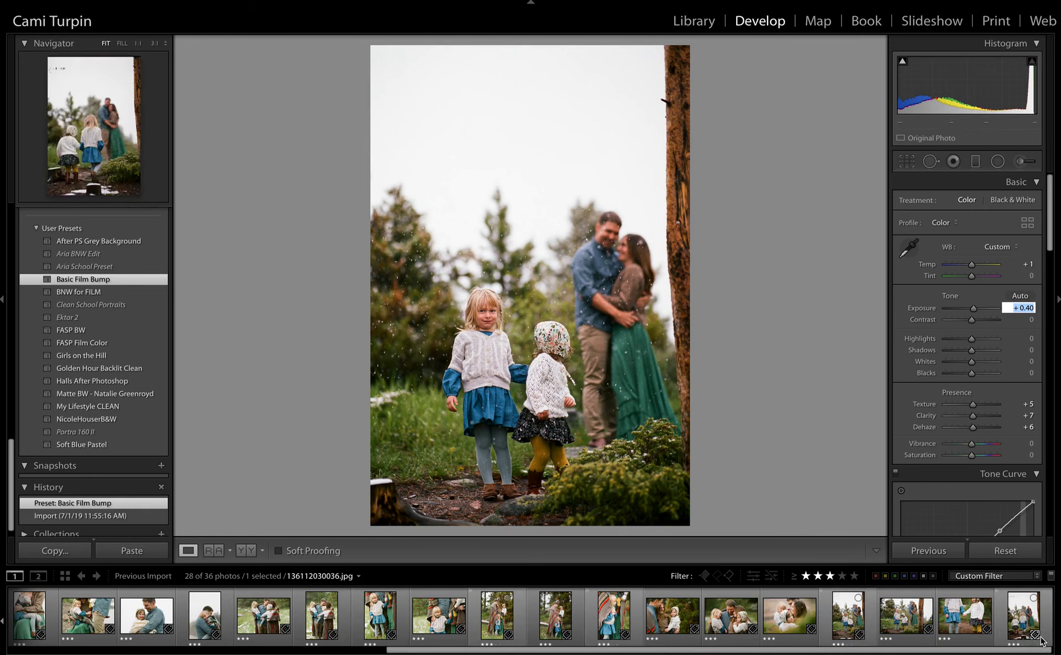
key("ctrl+a")
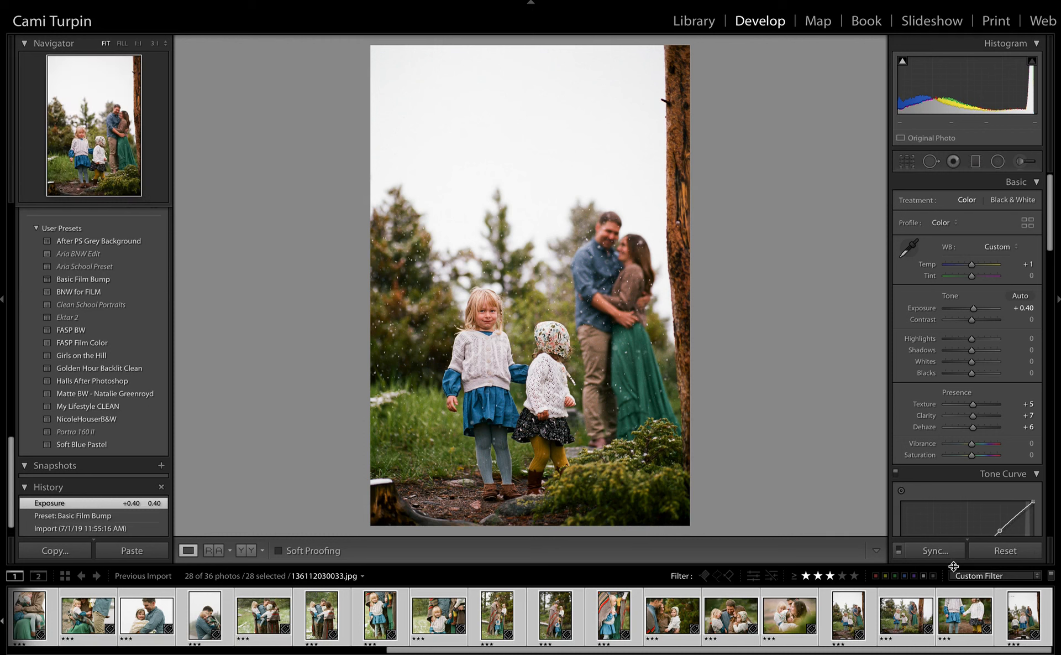
left_click(936, 550)
left_click(776, 516)
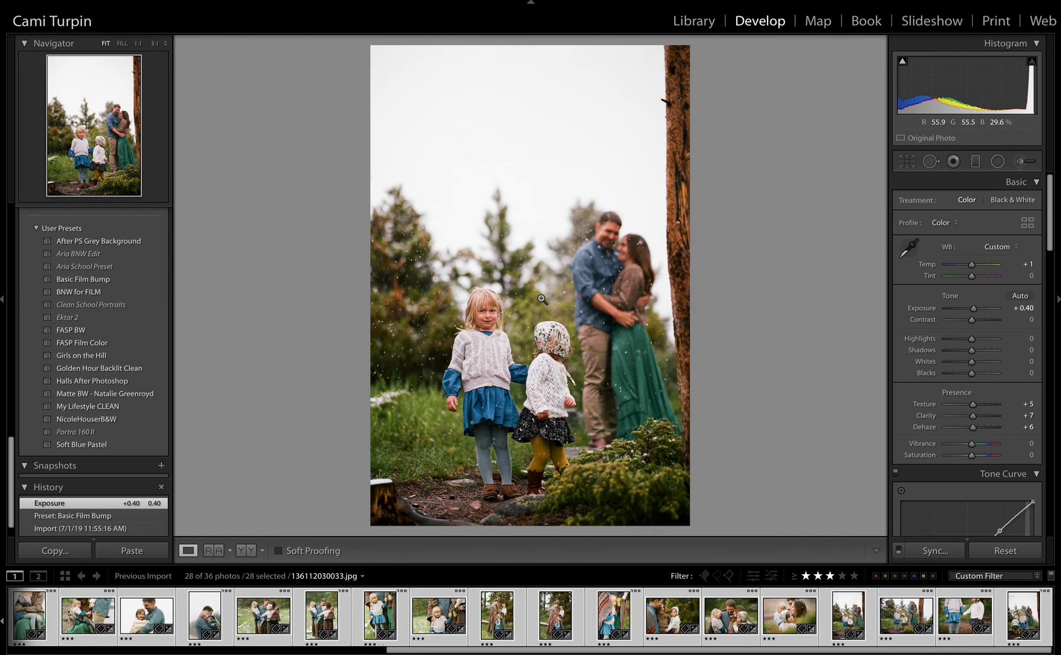
key("e")
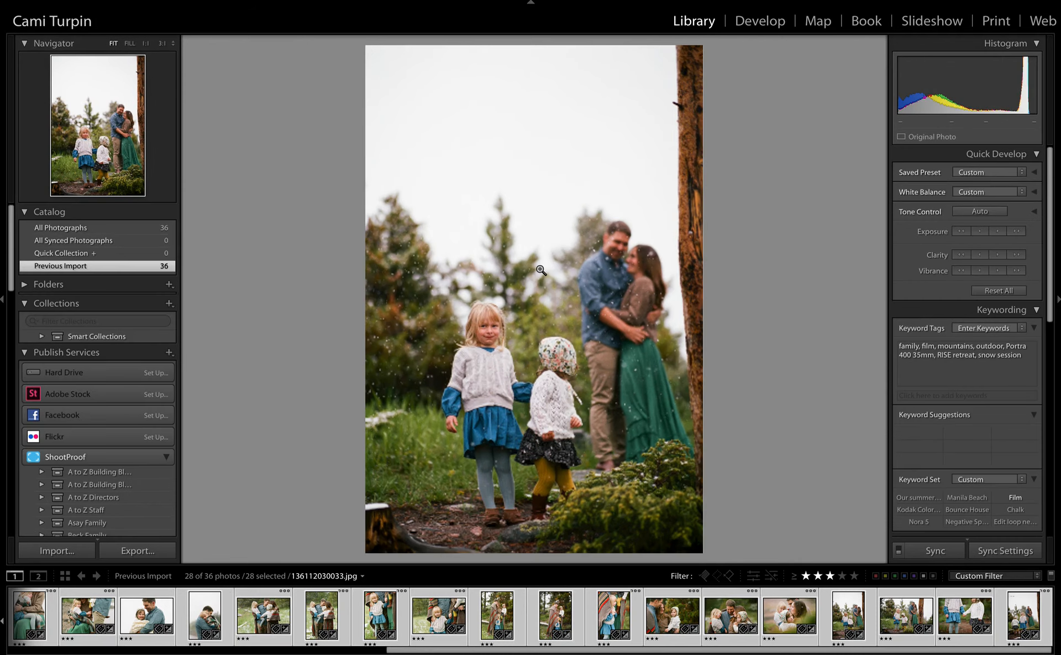
key("g")
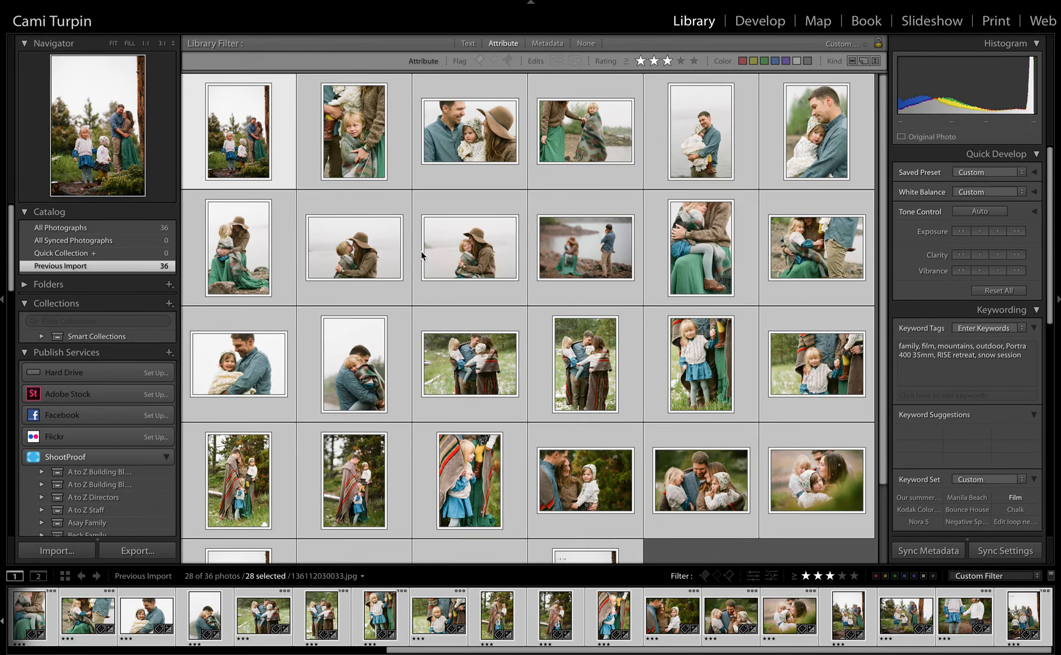
left_click(393, 159)
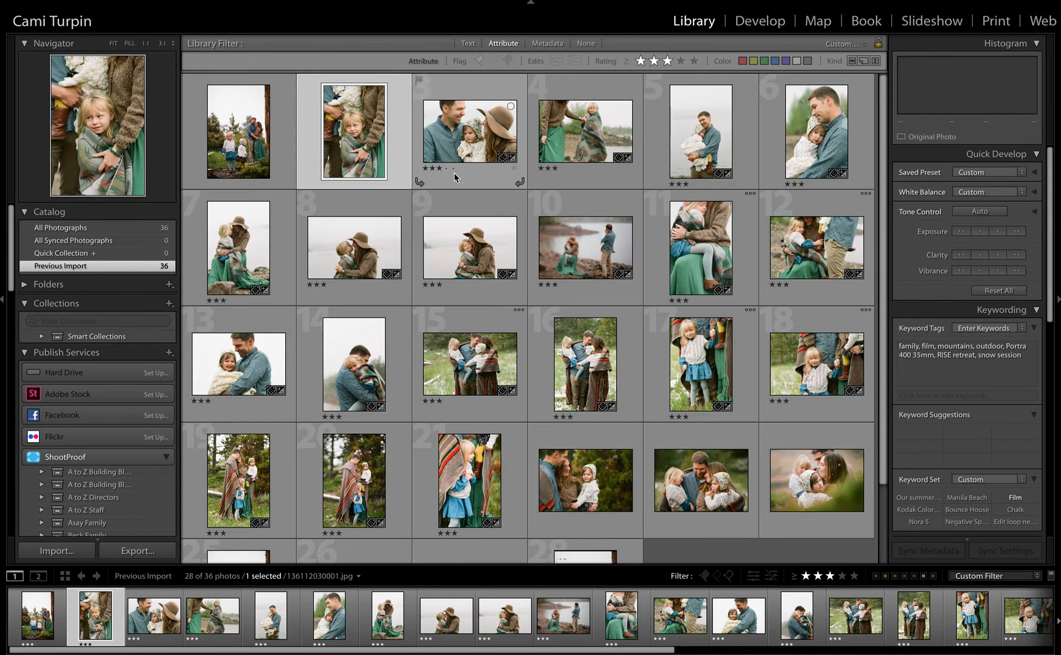
Step: Develop 136112030002.jpg with vibrance at +9 and exposure at +0.30
double_click(473, 147)
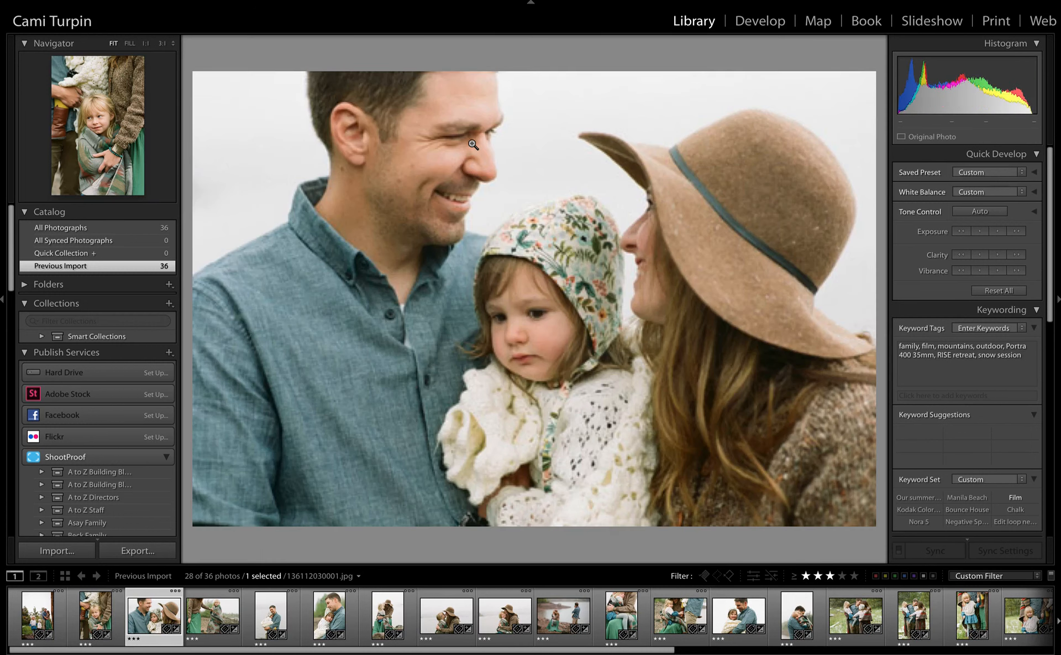
left_click(767, 23)
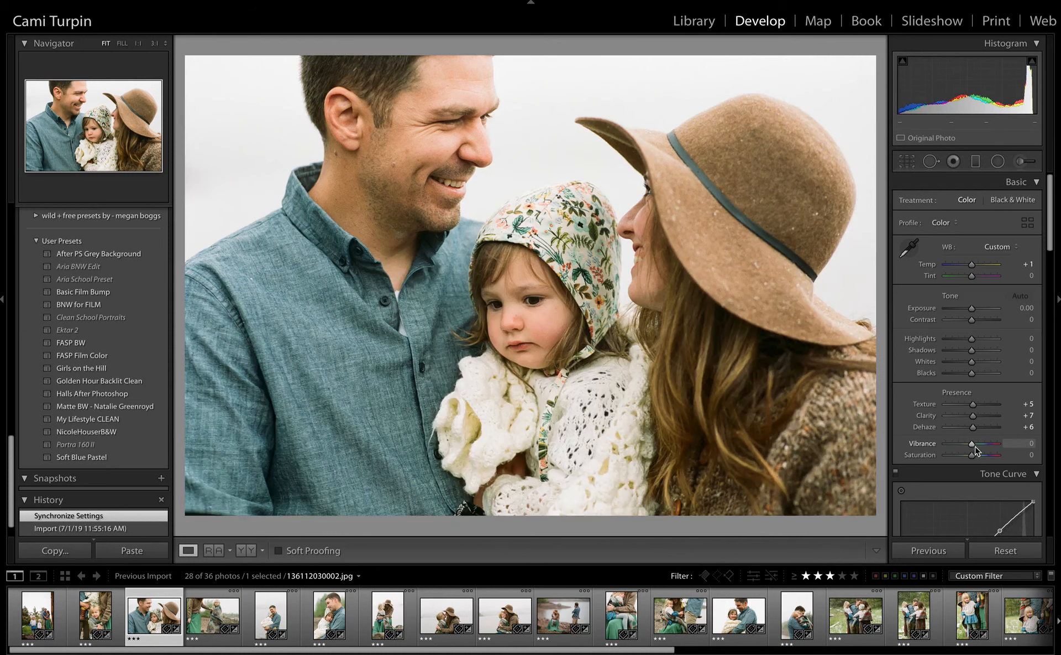
left_click_drag(972, 443, 975, 443)
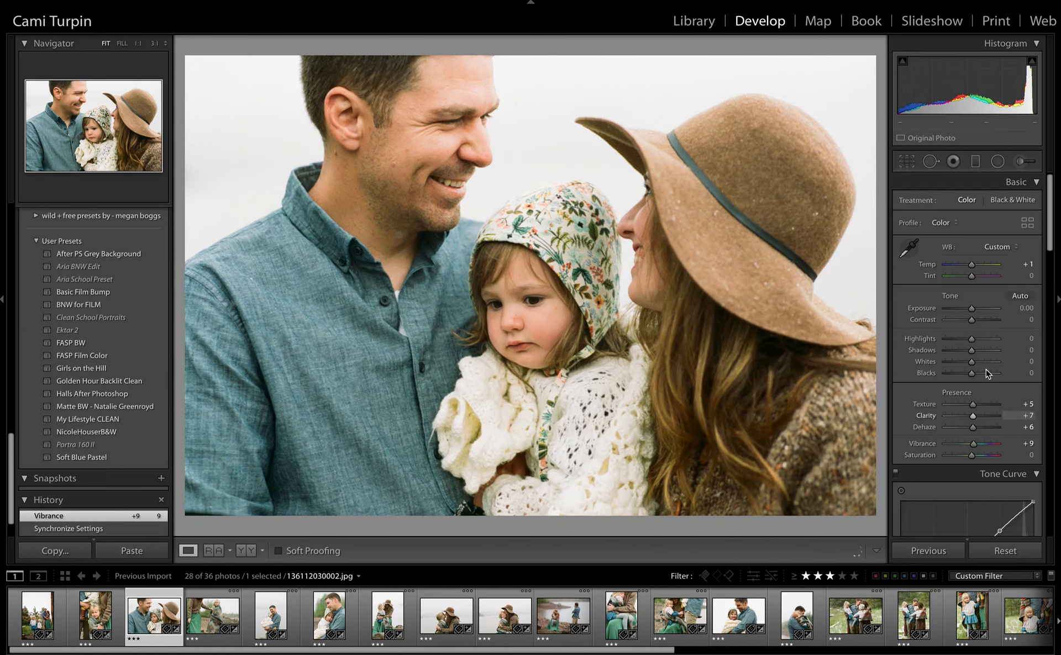
left_click(1026, 308)
key("Up")
key("Up")
key("Up")
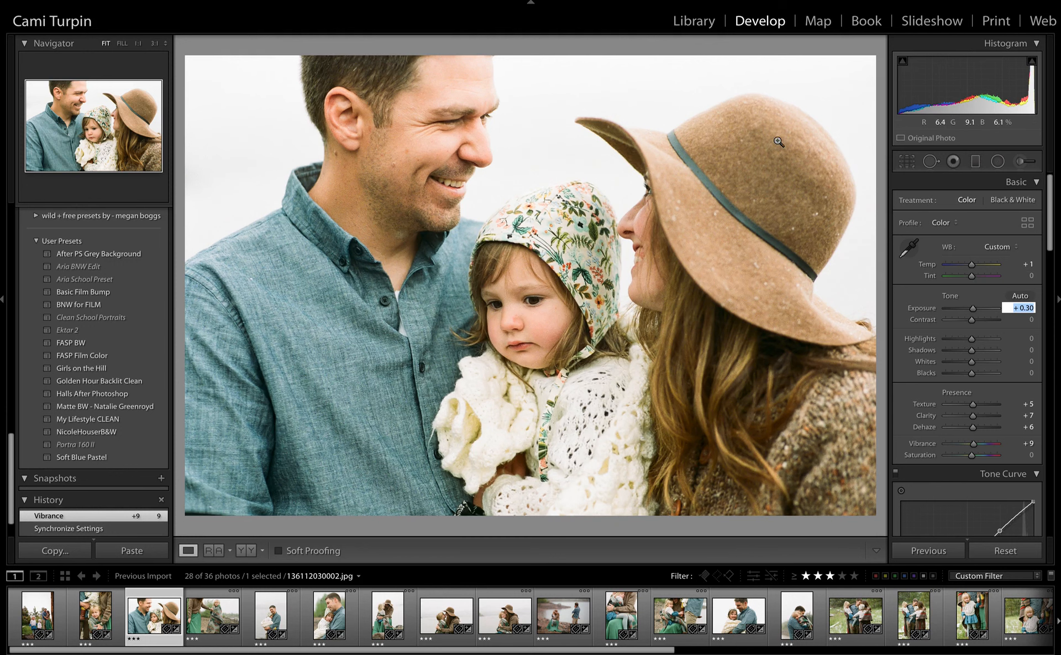
Step: Check 136112030002.jpg at 1:1 magnification and flag it as a pick in the grid
key("e")
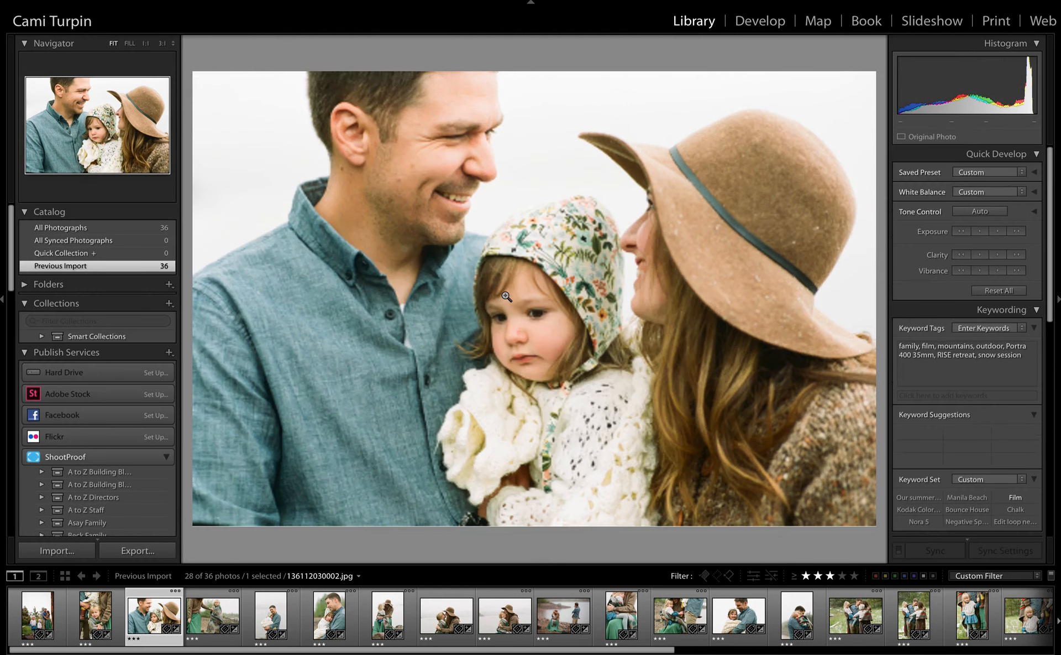
left_click(506, 296)
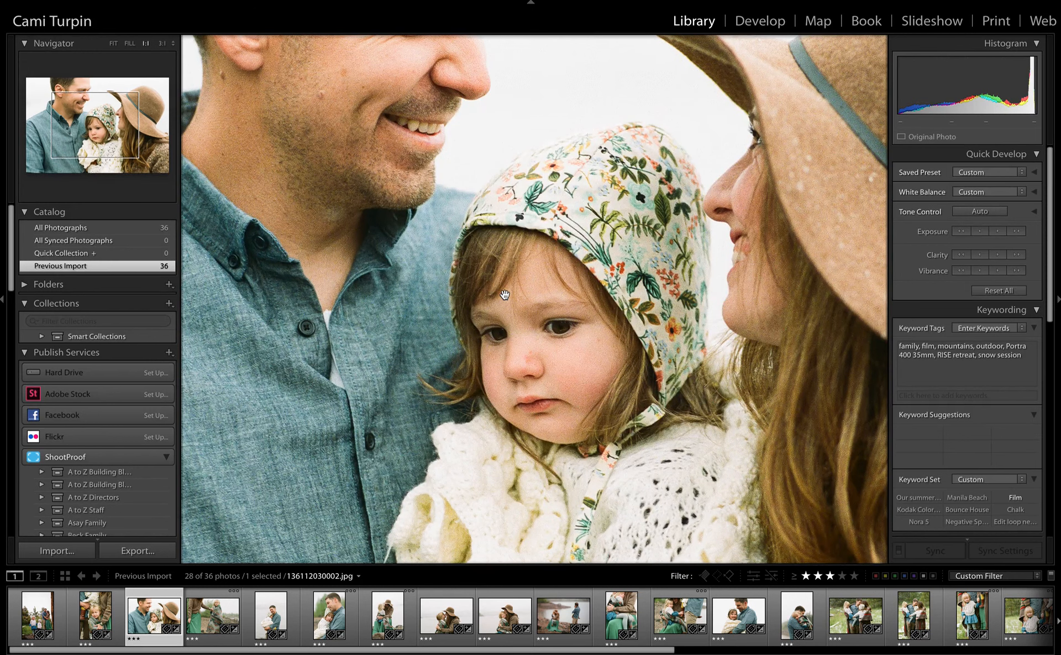
key("g")
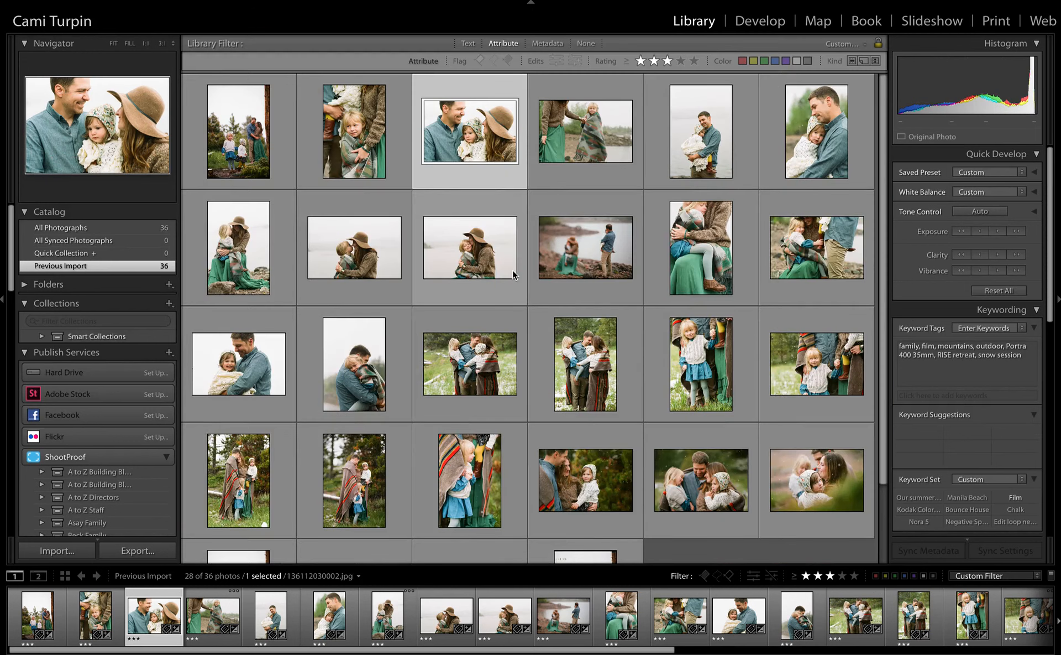
key("j")
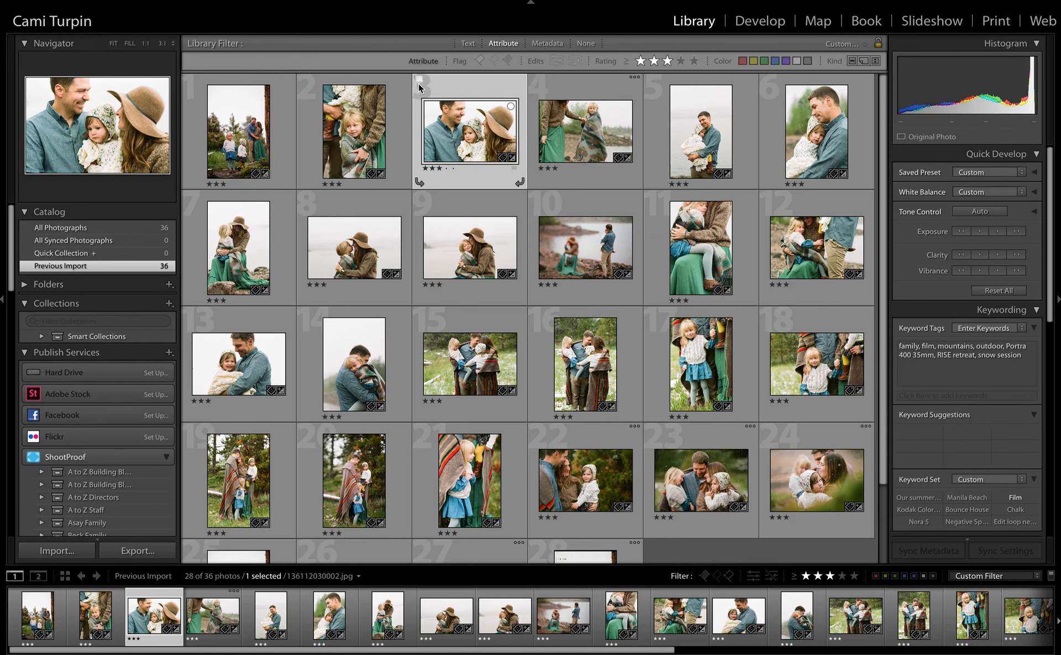
left_click(420, 79)
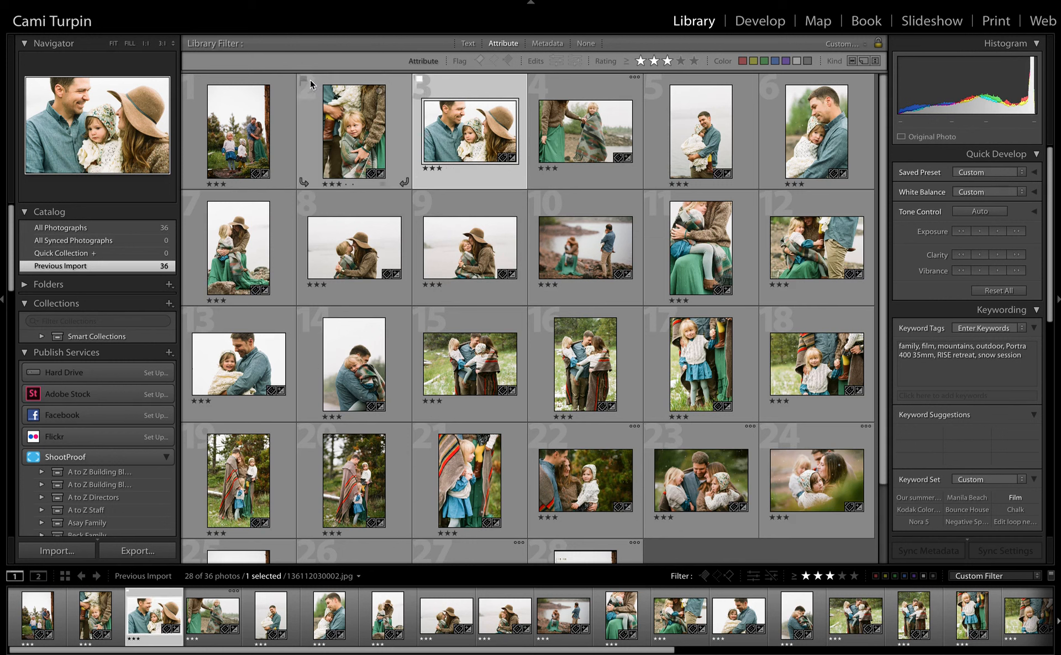
Step: Flag the second, sixth, eighth, tenth and eleventh photos in the grid as picks
left_click(303, 79)
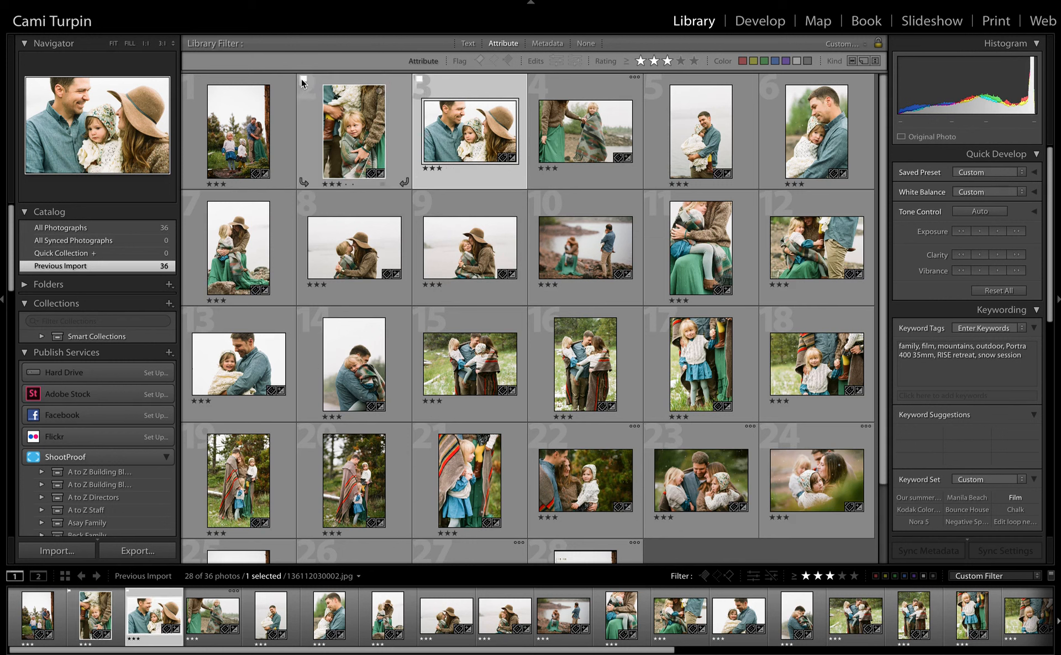
left_click(650, 79)
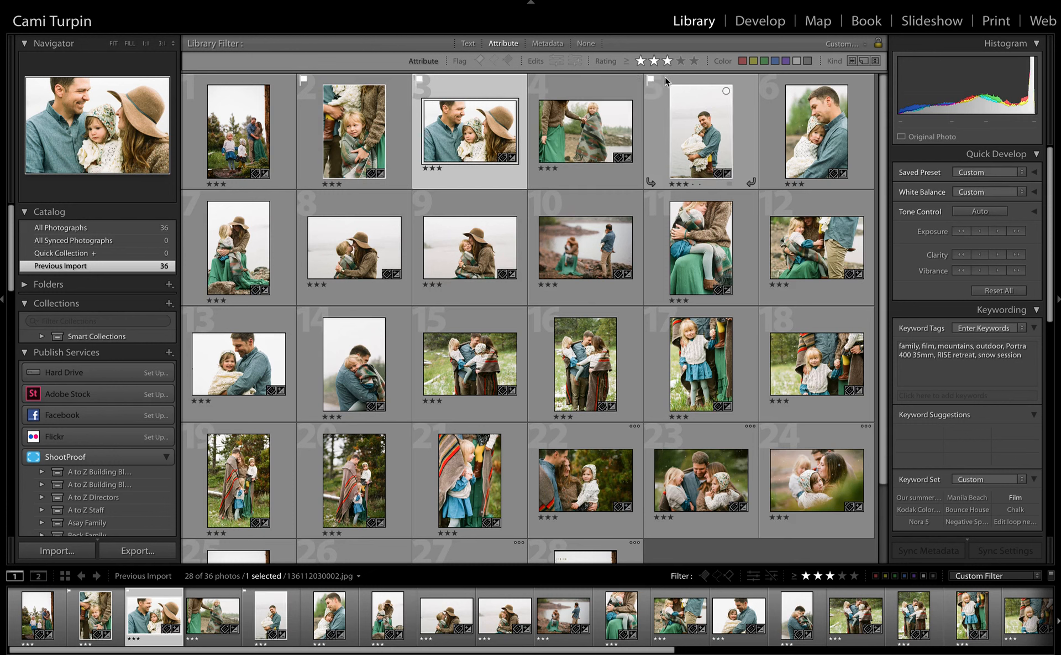
left_click(650, 79)
left_click(766, 79)
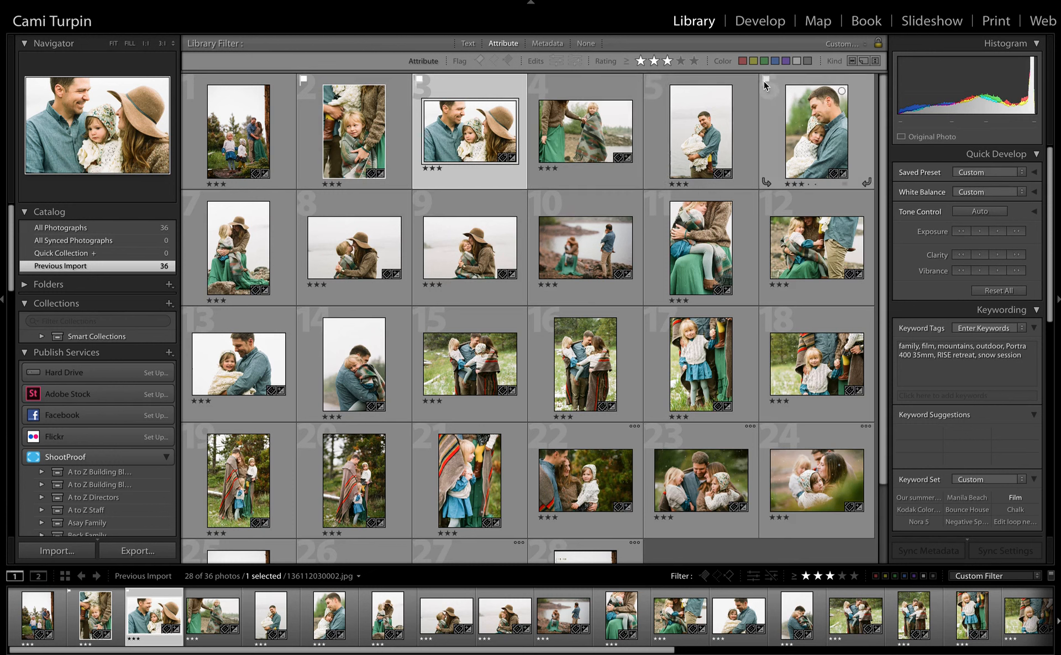
left_click(303, 196)
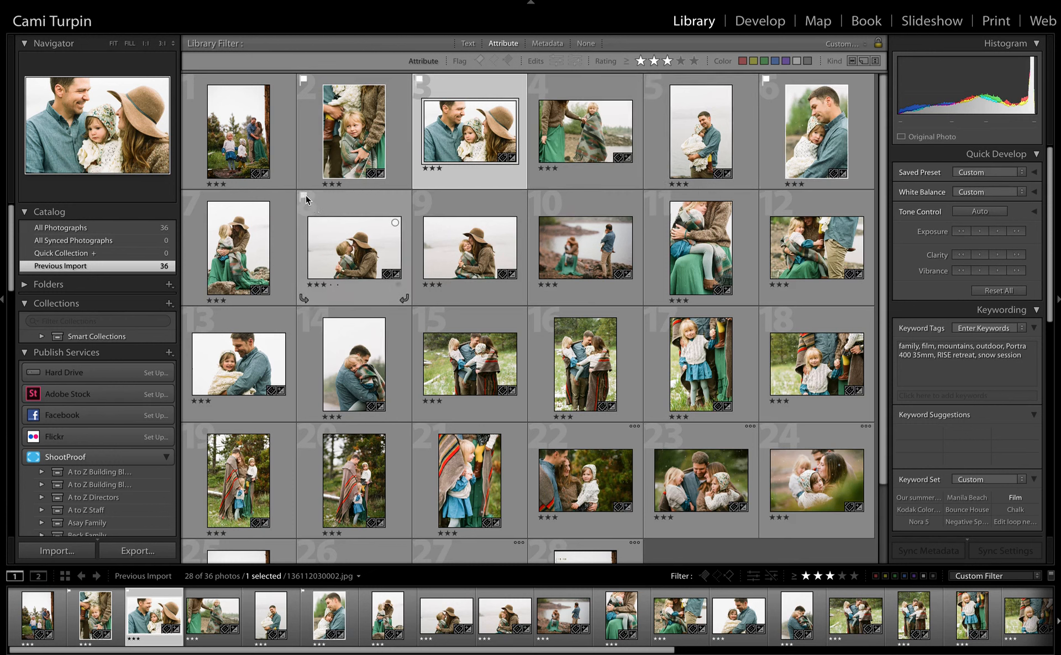
left_click(534, 196)
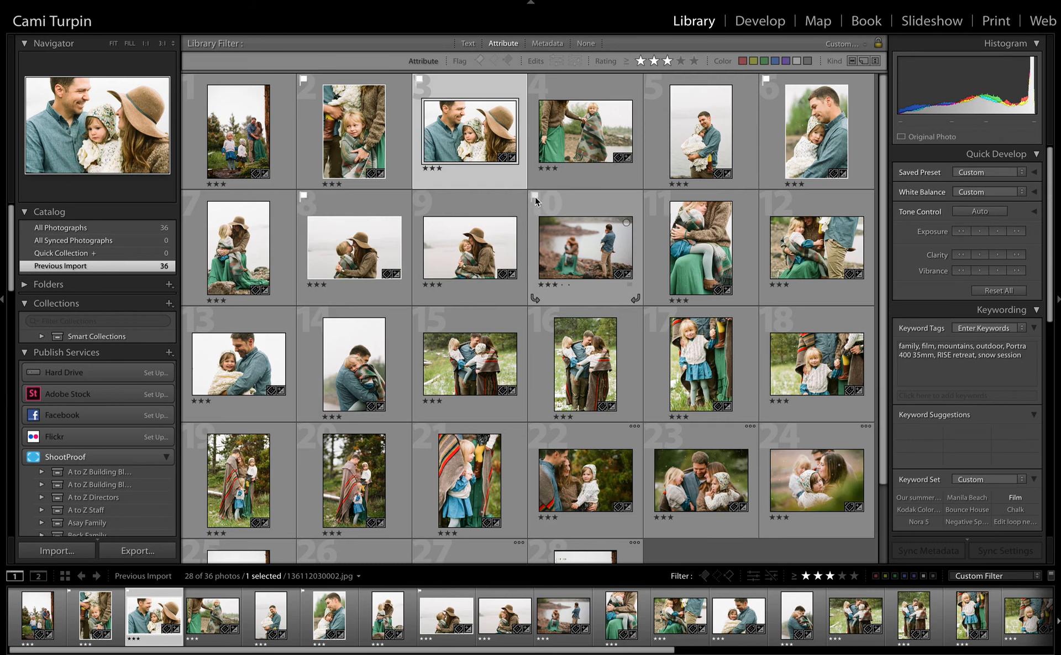
left_click(651, 195)
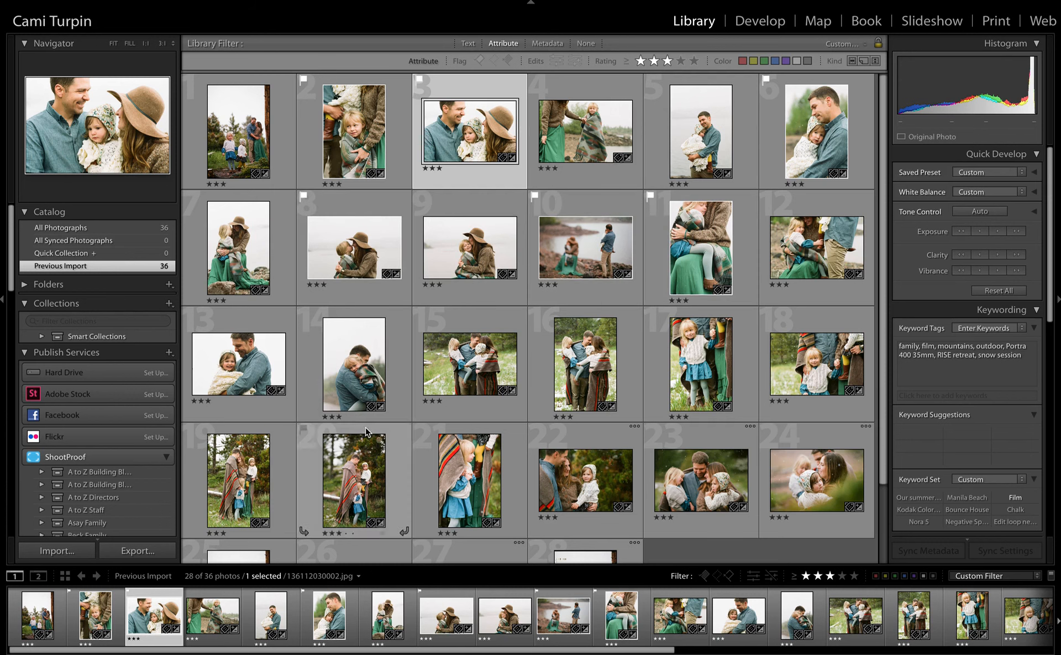
Step: Flag the 14th, 20th, 22nd and 23rd photos in the filtered grid as picks
key("j")
scroll(581, 449, "down", 2)
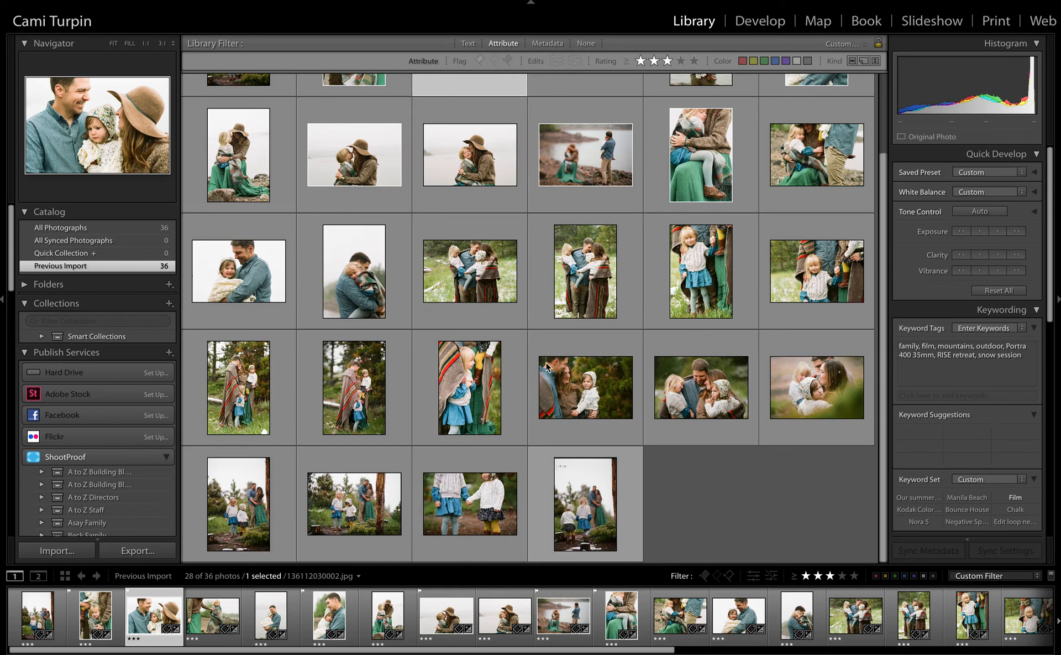
key("j")
left_click(535, 335)
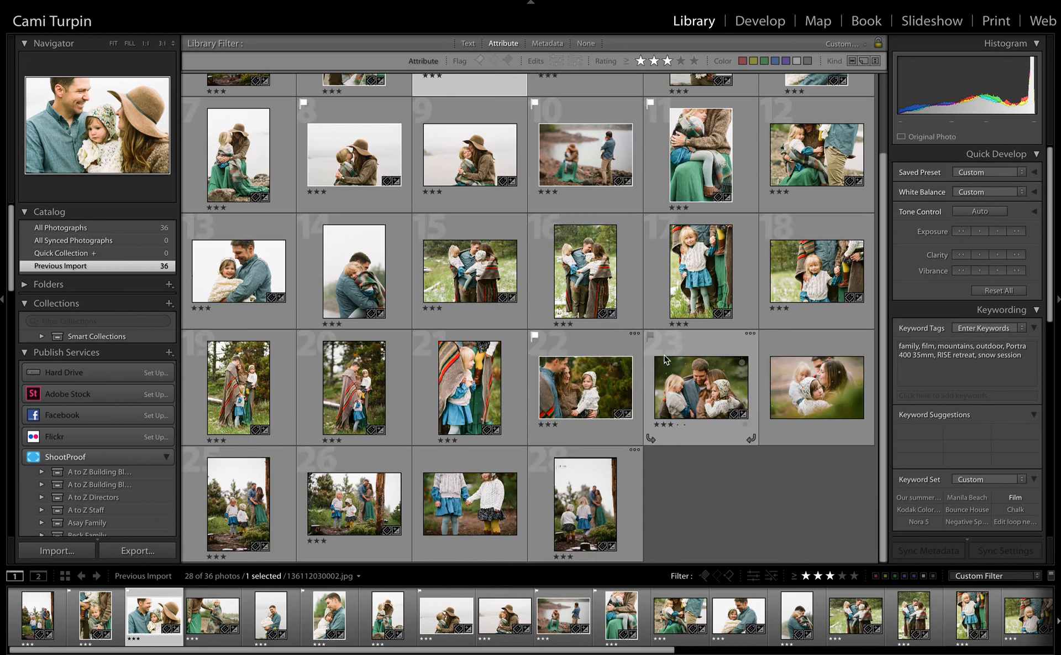
left_click(650, 335)
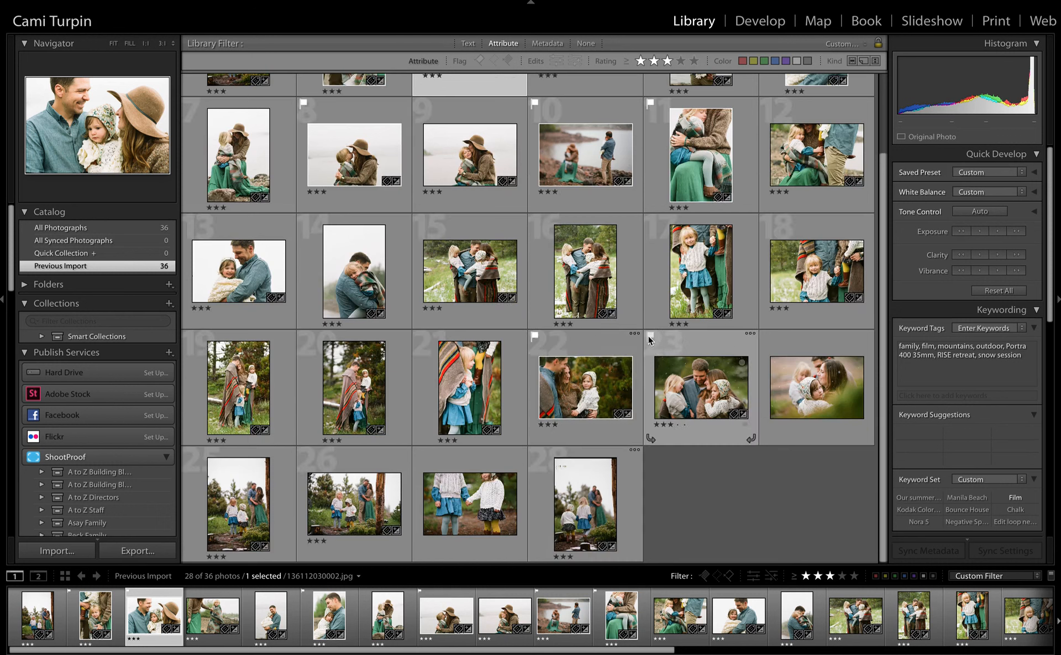
left_click(304, 220)
Step: Select all filtered photos and create a ShootProof published collection named TEST family that includes them
key("super+a")
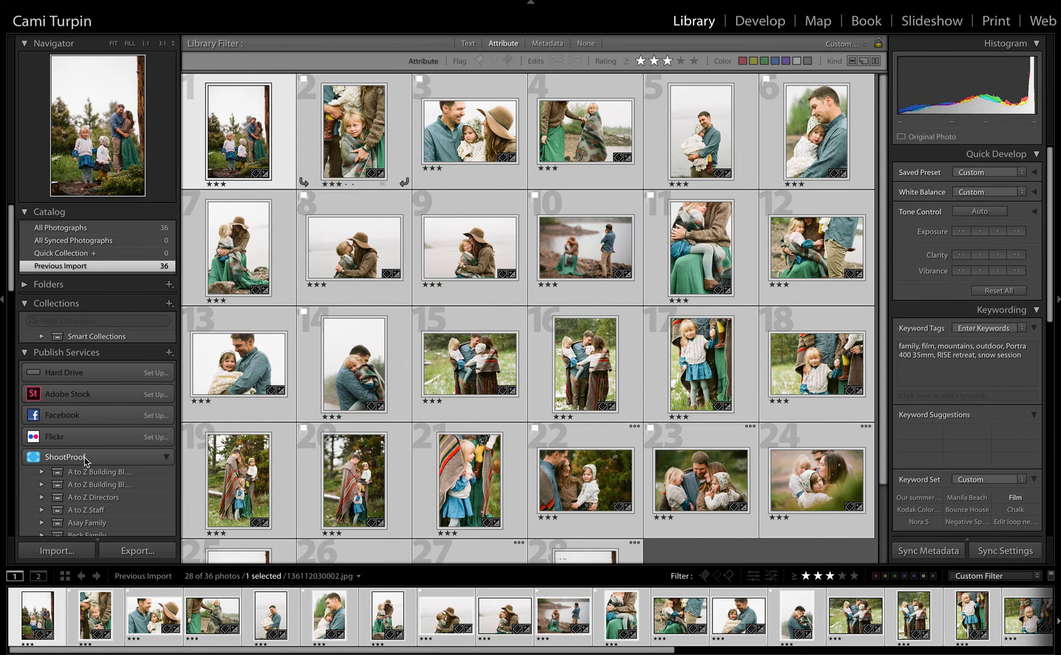
key("super+a")
scroll(82, 461, "down", 1)
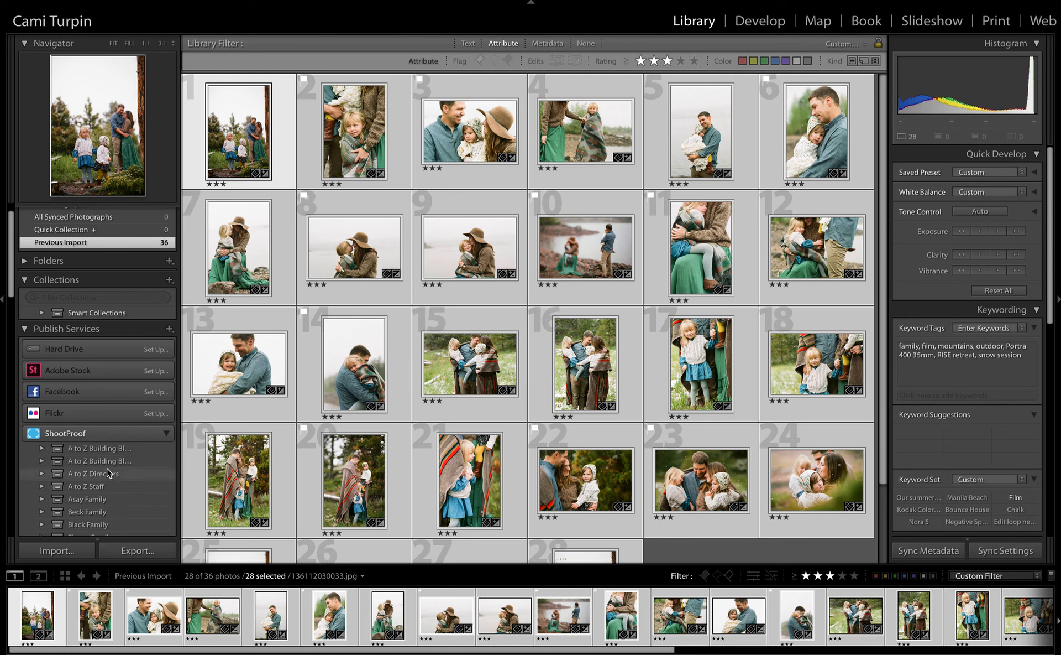
scroll(94, 472, "up", 1)
right_click(90, 452)
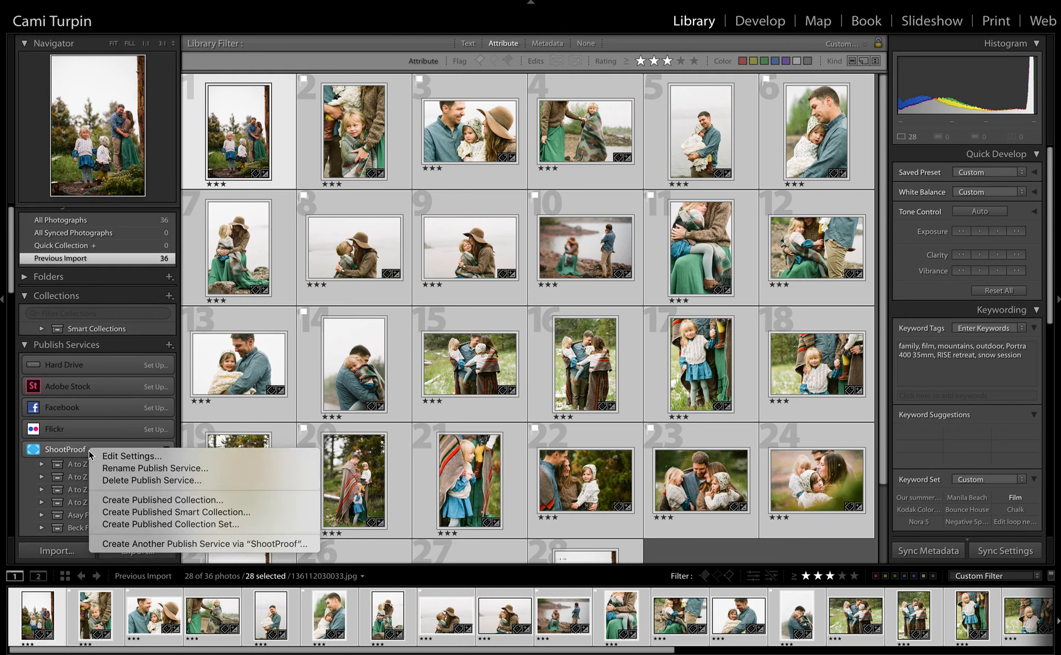
left_click(137, 499)
type("TEST family")
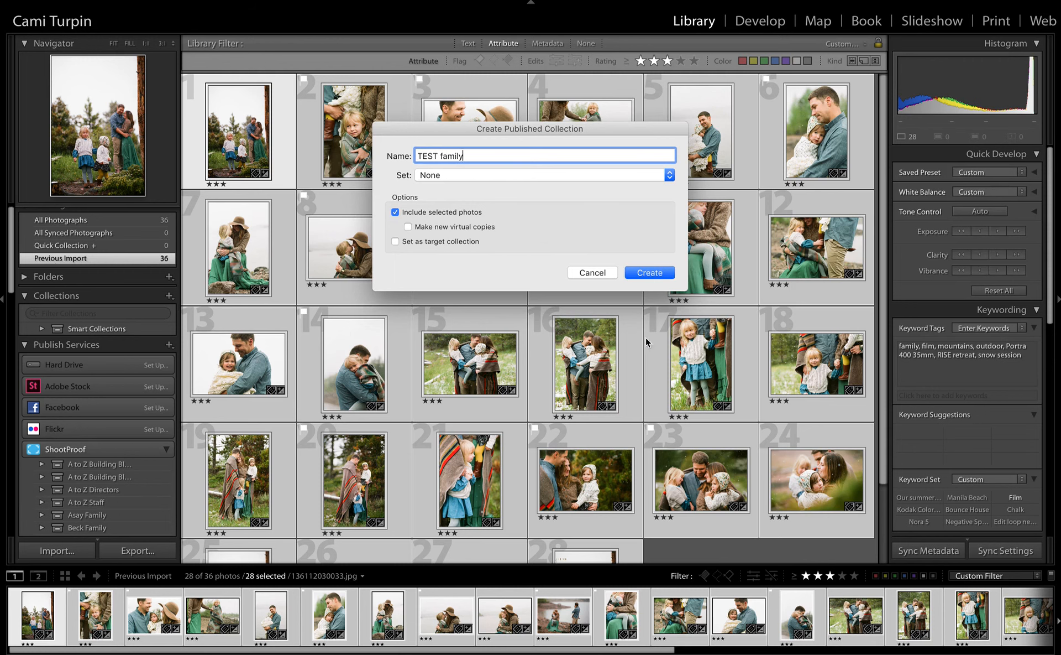
left_click(649, 273)
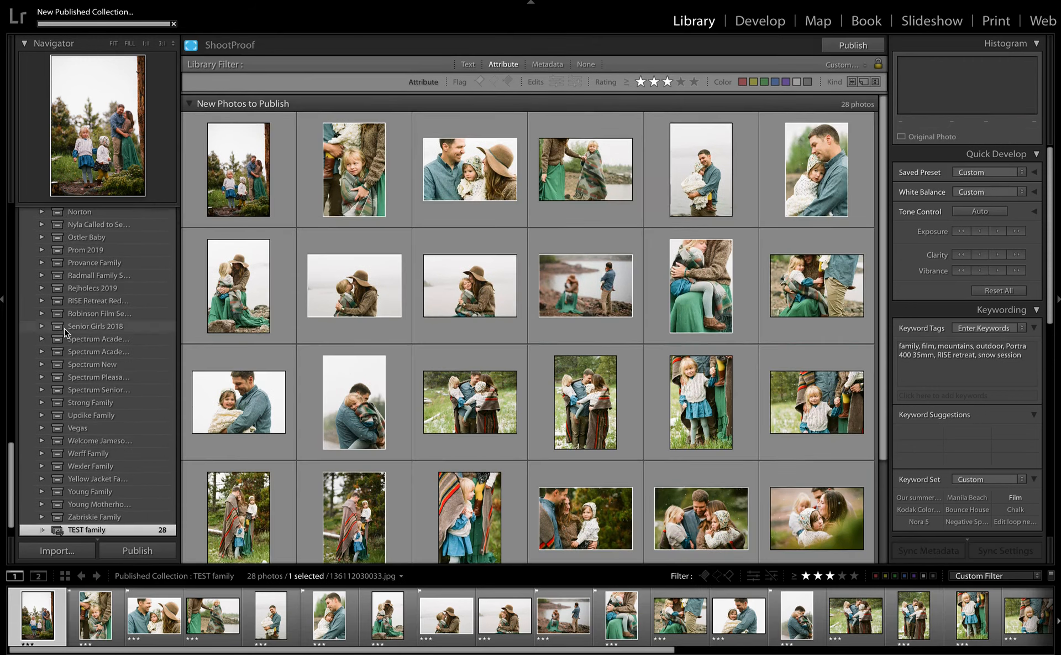
Step: Create a ShootProof published collection set named TEST Family with no parent set
scroll(72, 315, "up", 15)
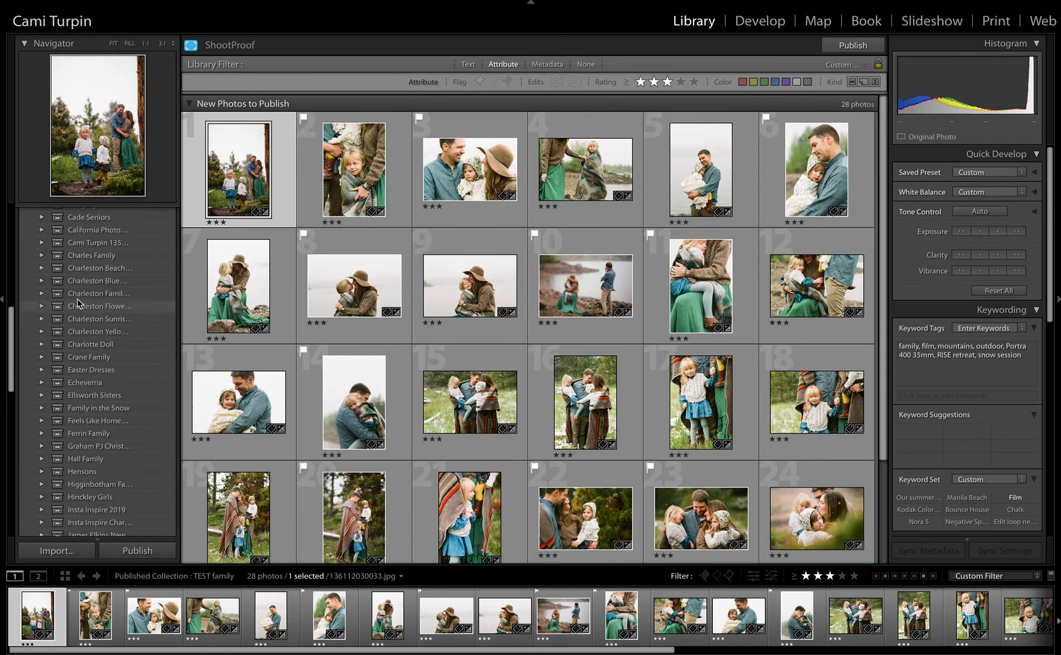
scroll(78, 303, "up", 1)
right_click(78, 292)
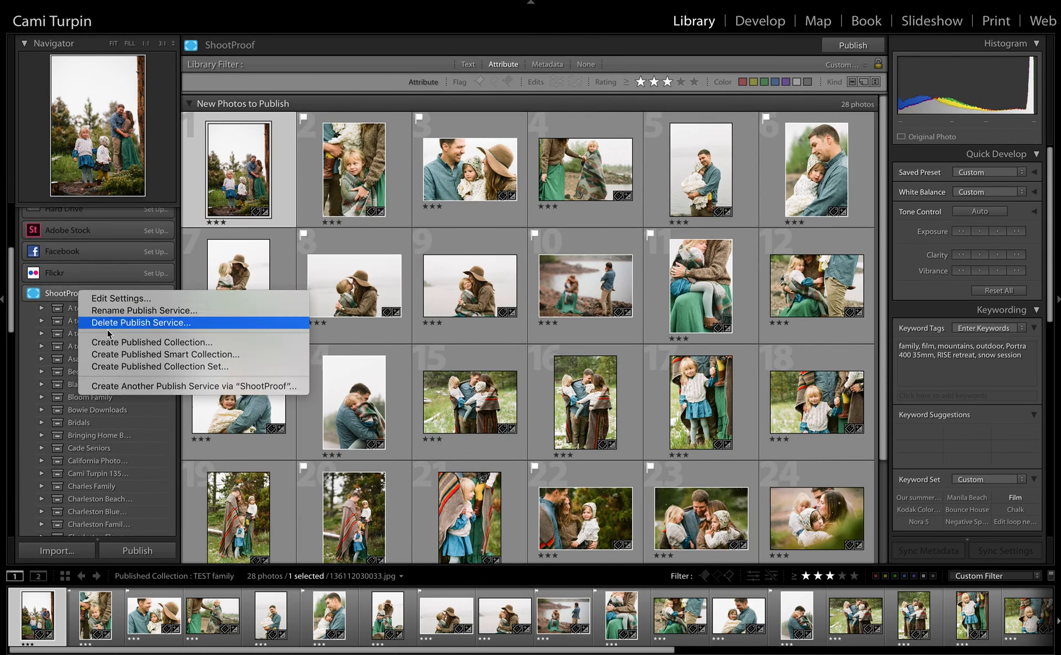
left_click(114, 367)
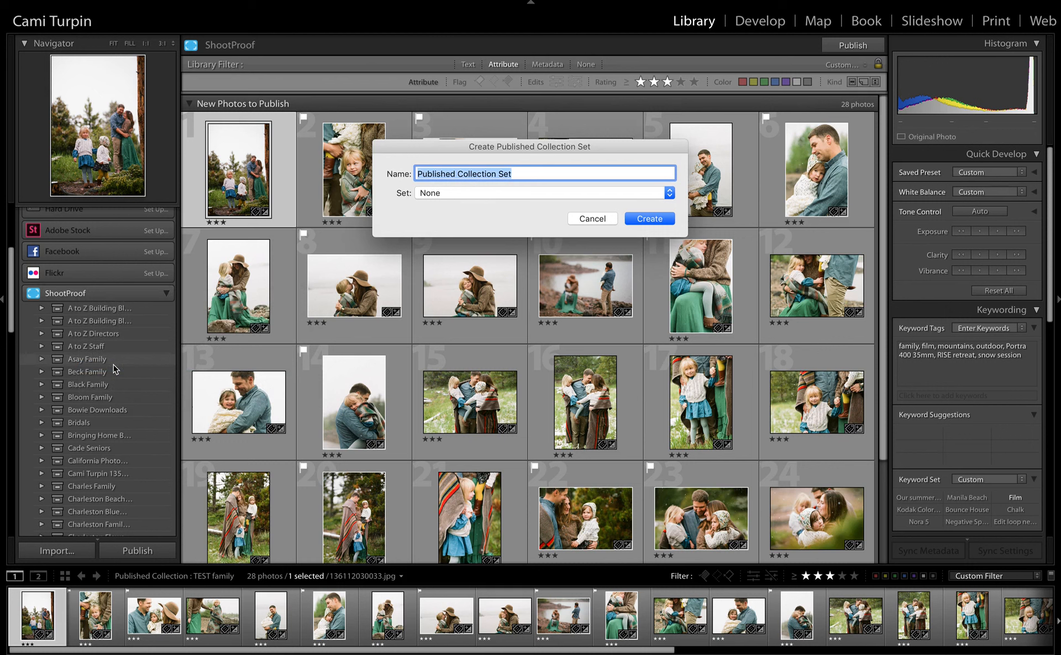
type("T")
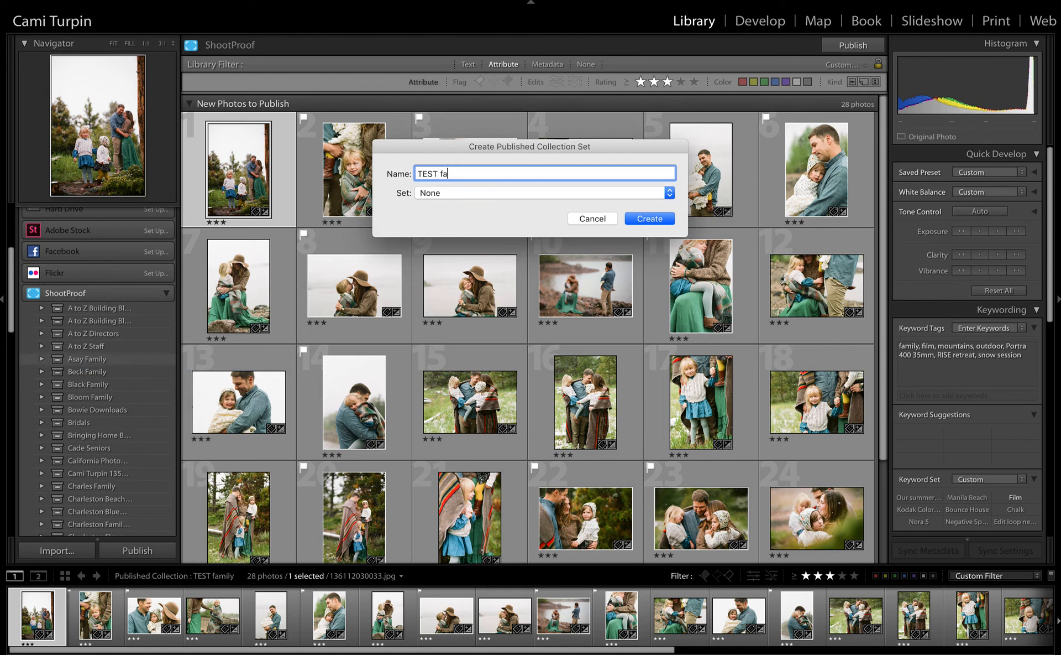
type("EST Family")
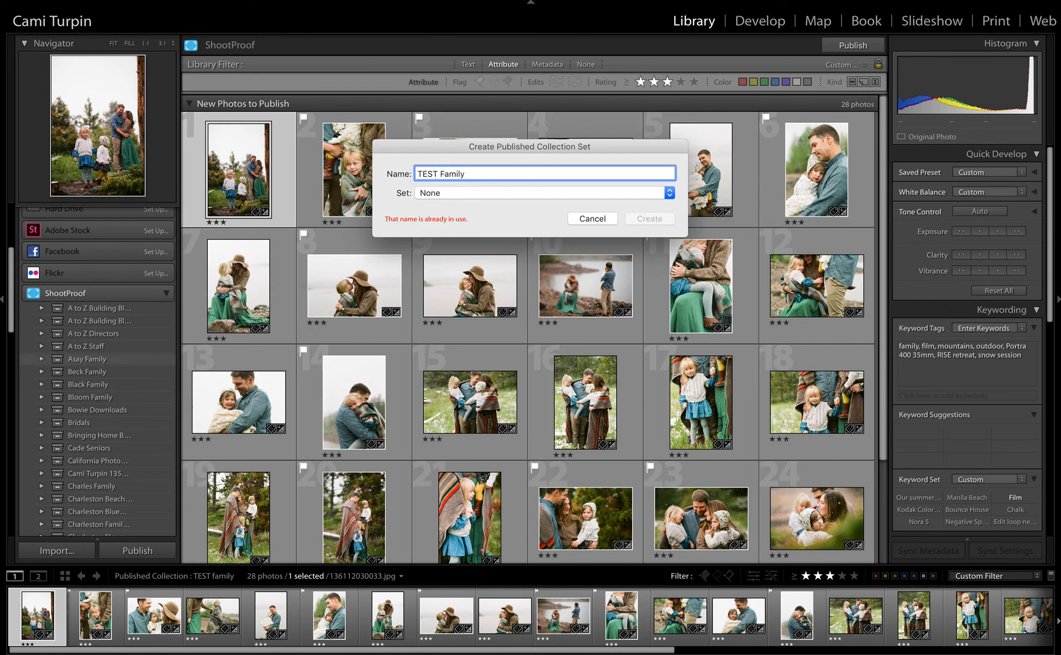
left_click(644, 221)
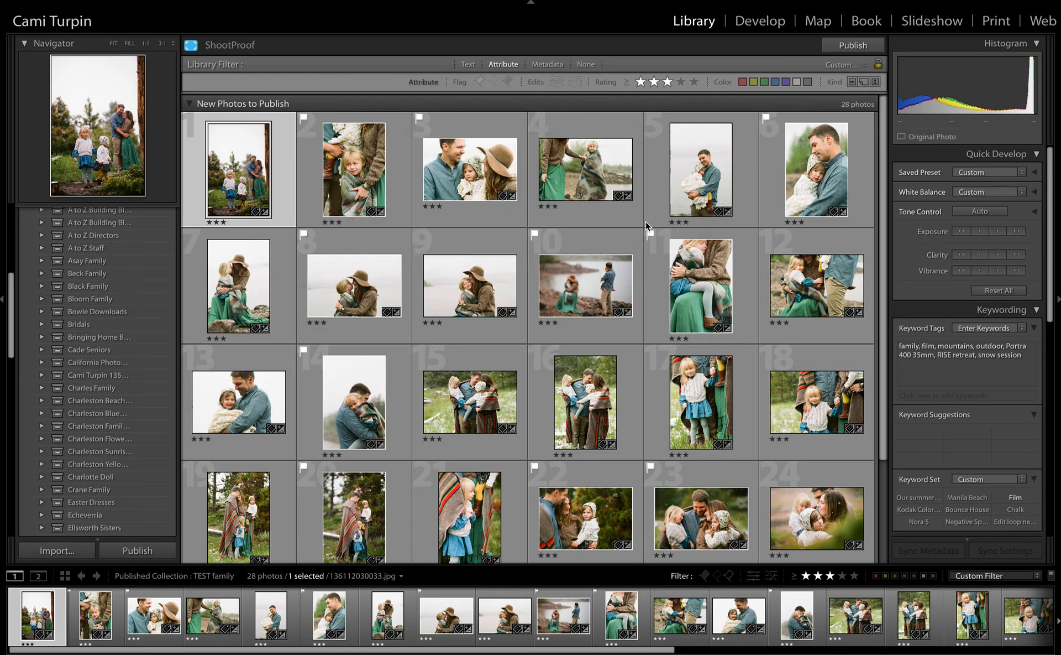
Step: Move the TEST family collection into the TEST Family set and publish the set to ShootProof
scroll(97, 477, "down", 5)
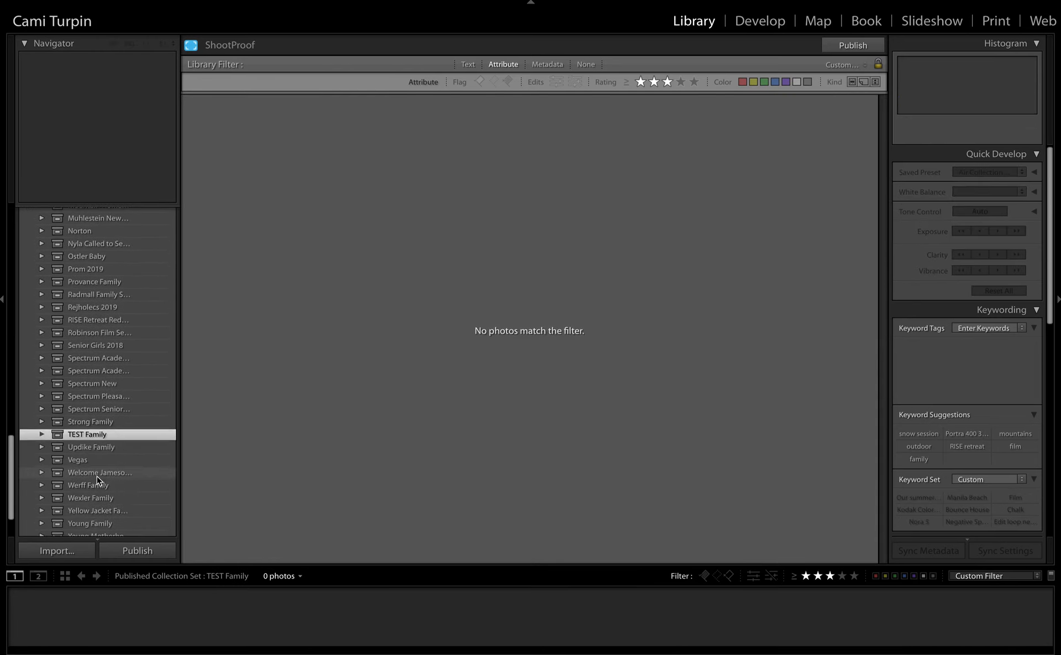
left_click_drag(80, 505, 106, 377)
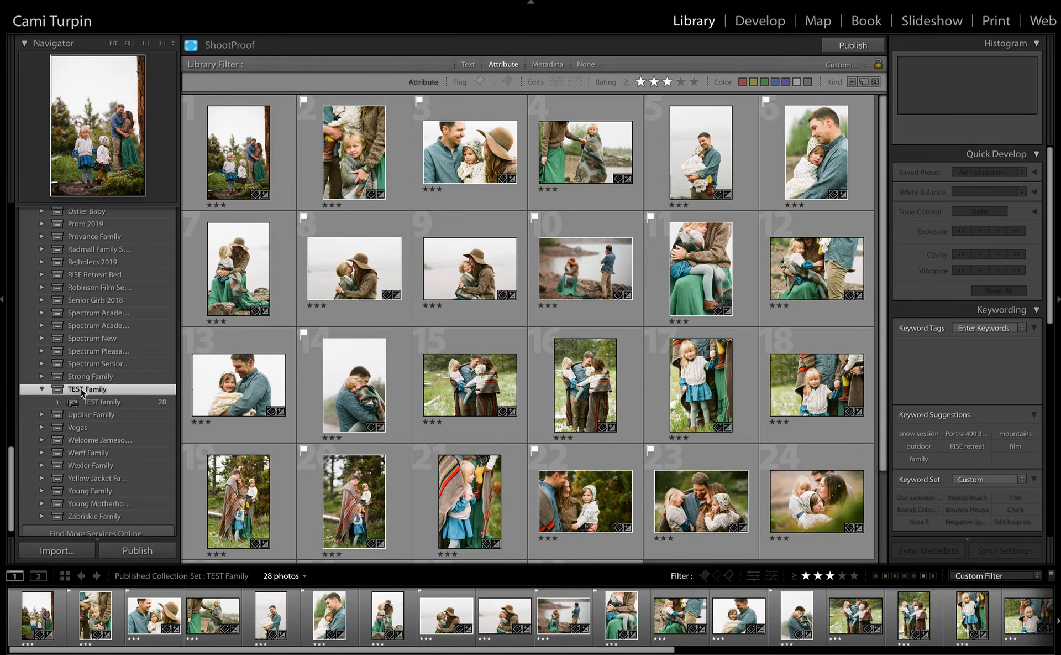
right_click(82, 392)
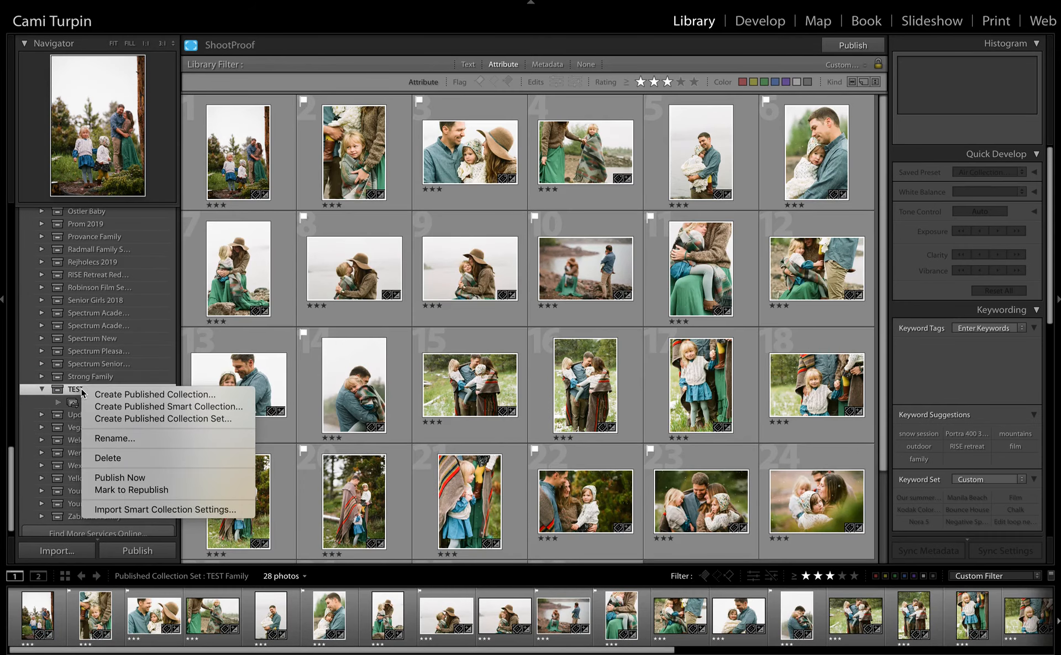
left_click(135, 479)
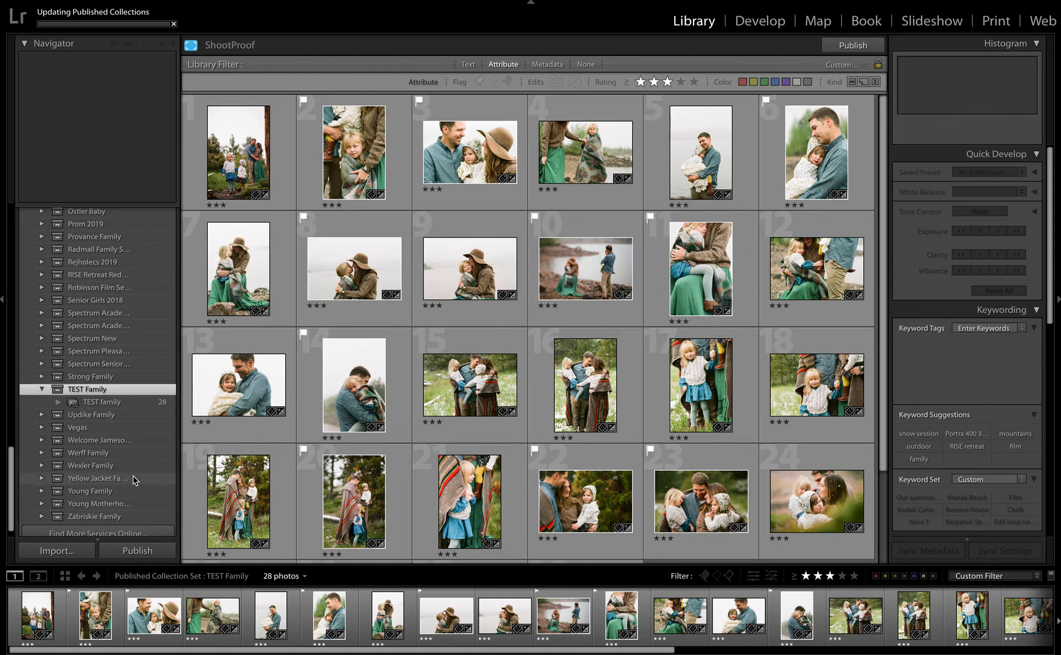
Step: Go back to showing all photographs in the catalog
scroll(132, 448, "up", 15)
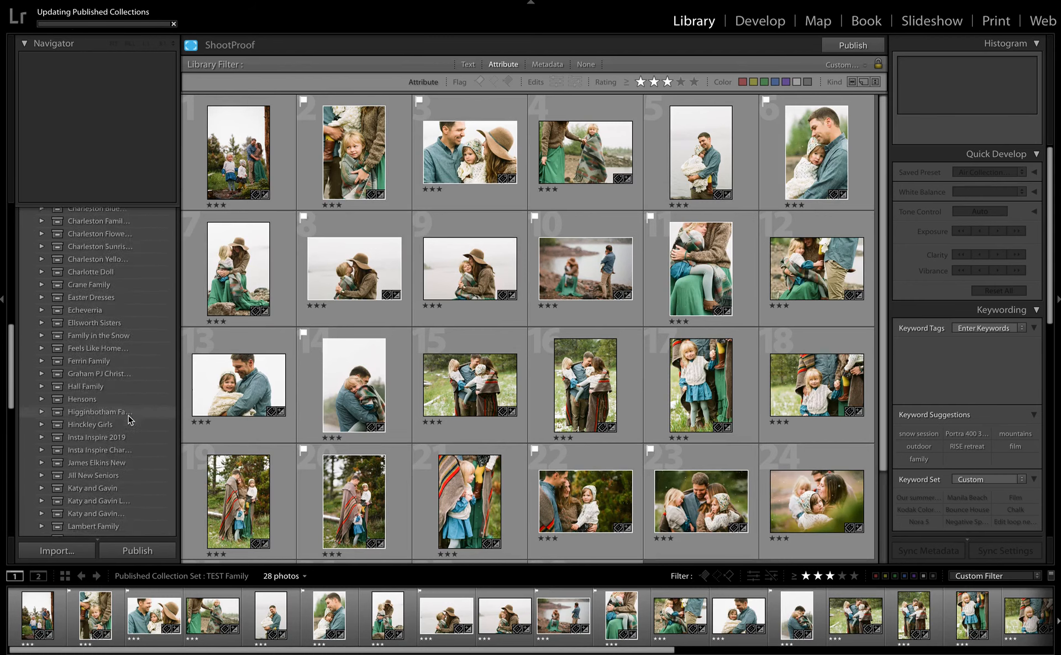
scroll(129, 419, "up", 10)
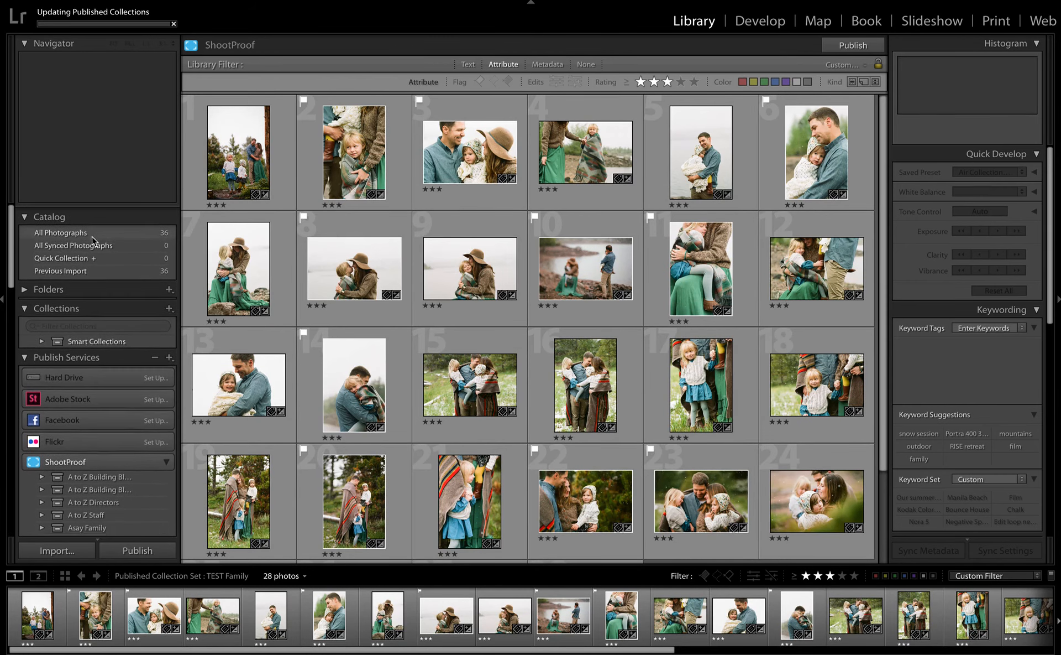
left_click(92, 237)
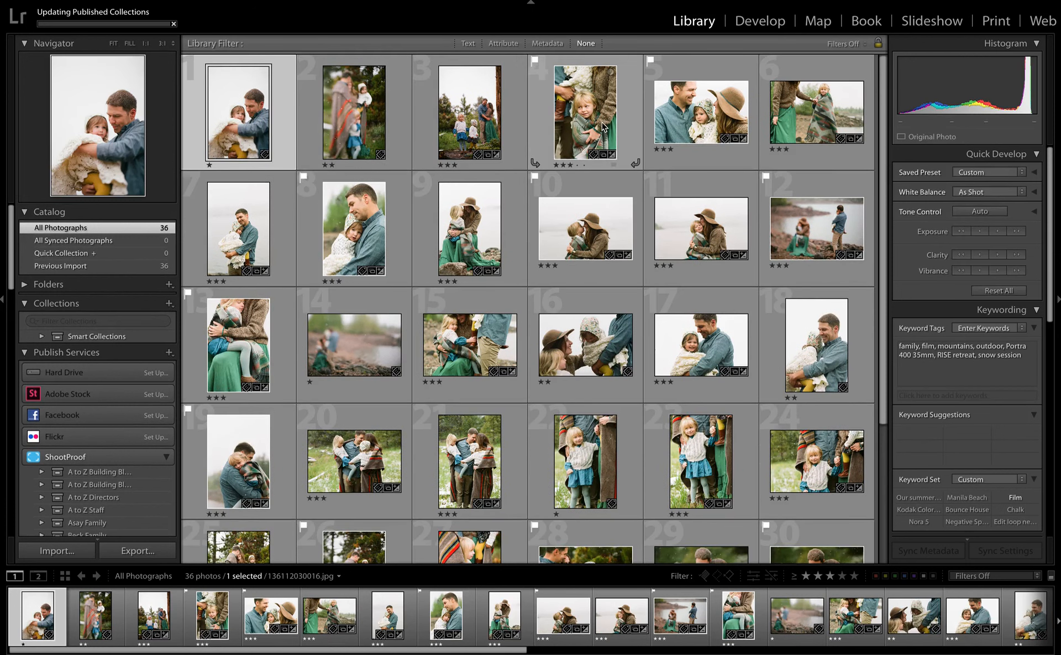
Step: Lay out the selected photo in the Print module with the DP Lightroom Diptych user template
left_click(1001, 22)
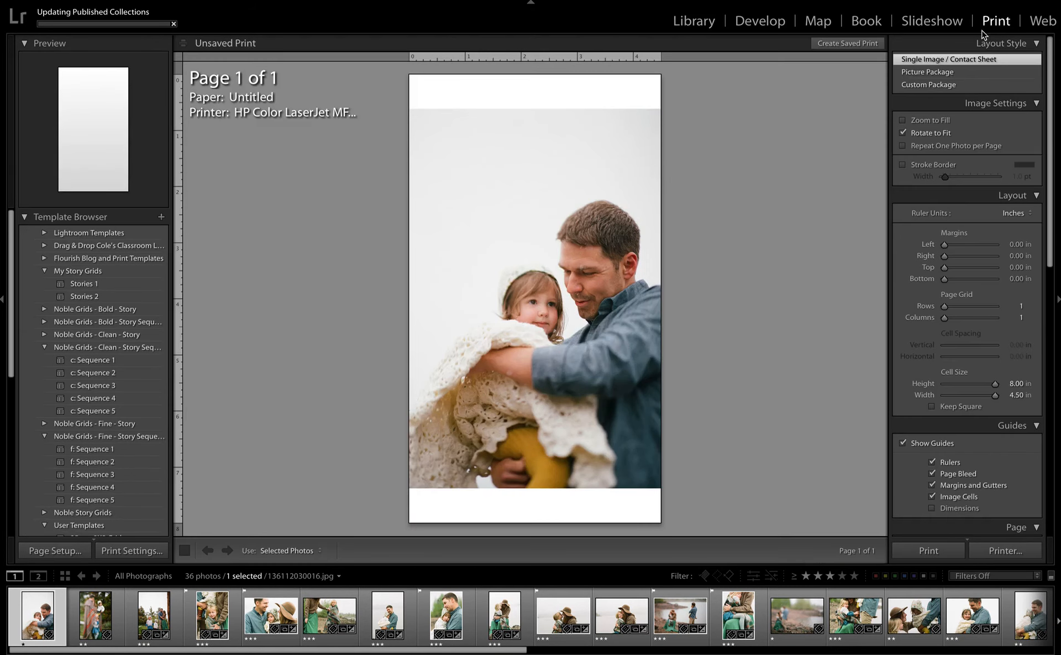
scroll(107, 425, "down", 8)
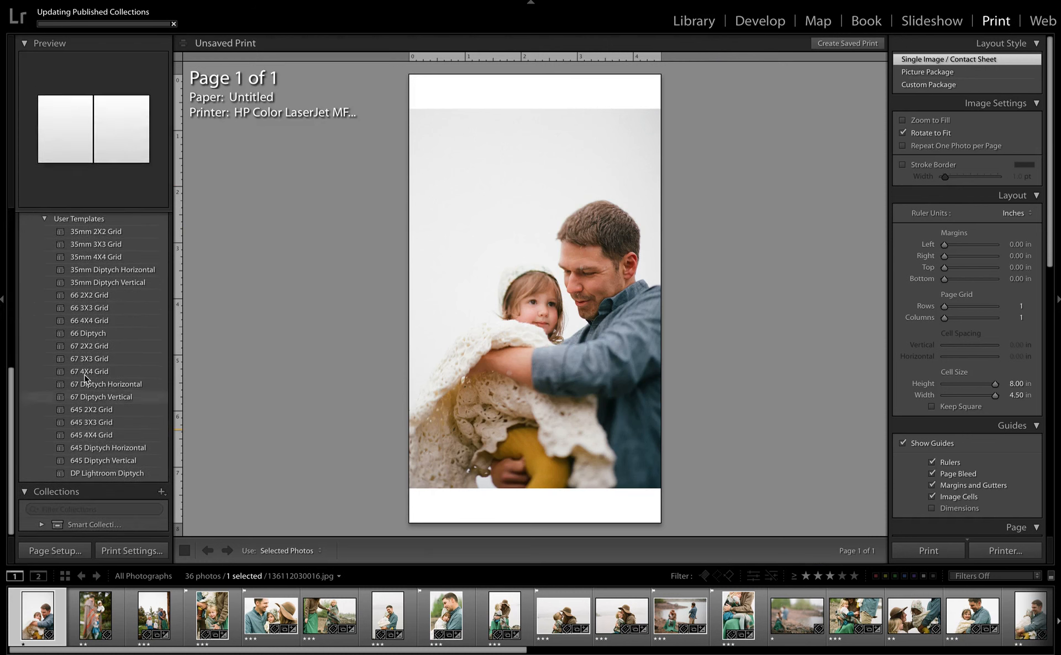
scroll(85, 420, "up", 4)
scroll(84, 379, "up", 5)
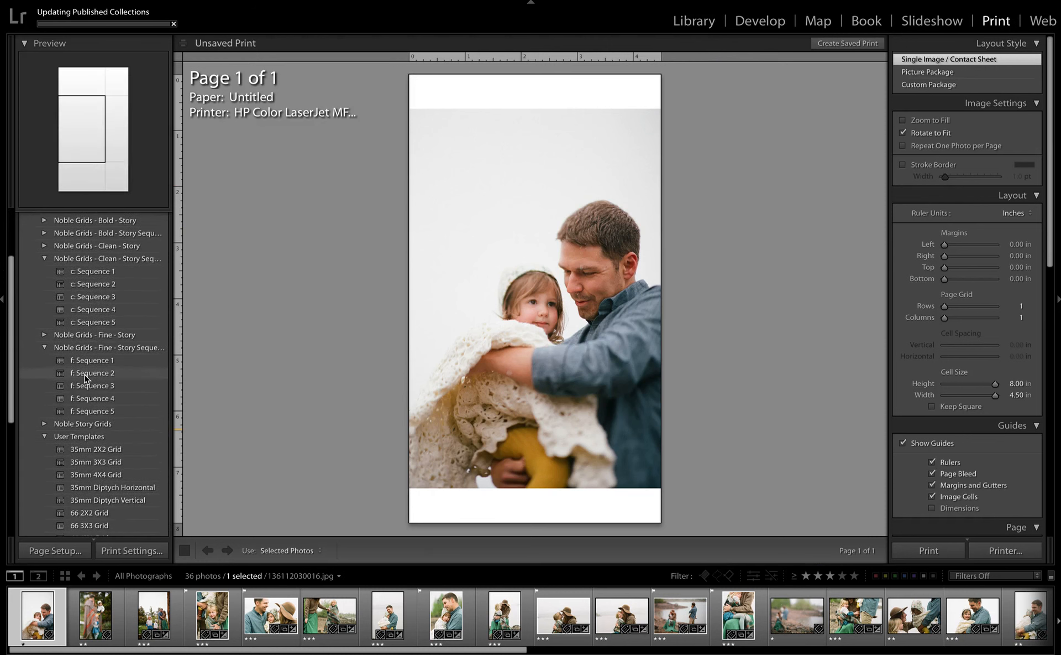
scroll(85, 379, "down", 5)
scroll(84, 379, "down", 3)
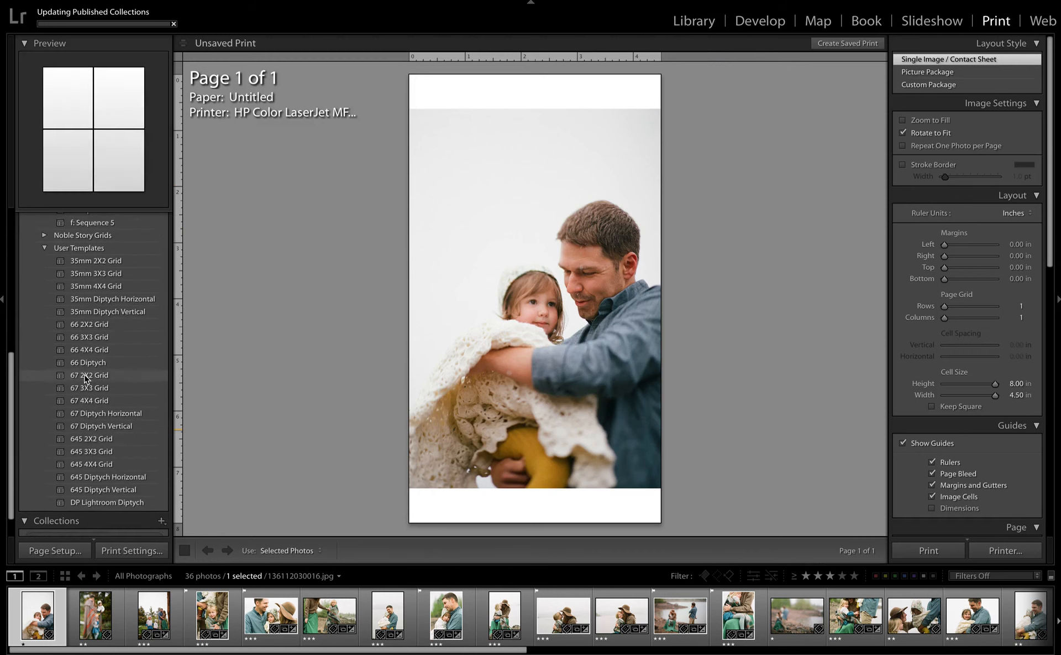
left_click(90, 505)
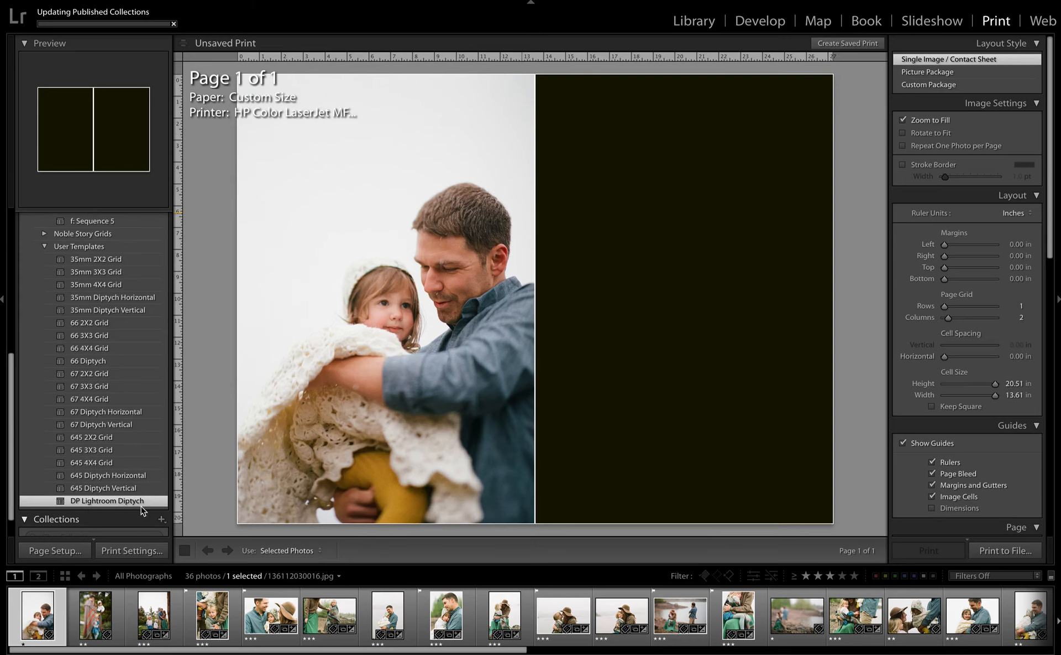
Step: Return to the Library and filter all photographs by attribute to flagged picks rated three stars or higher
left_click(695, 22)
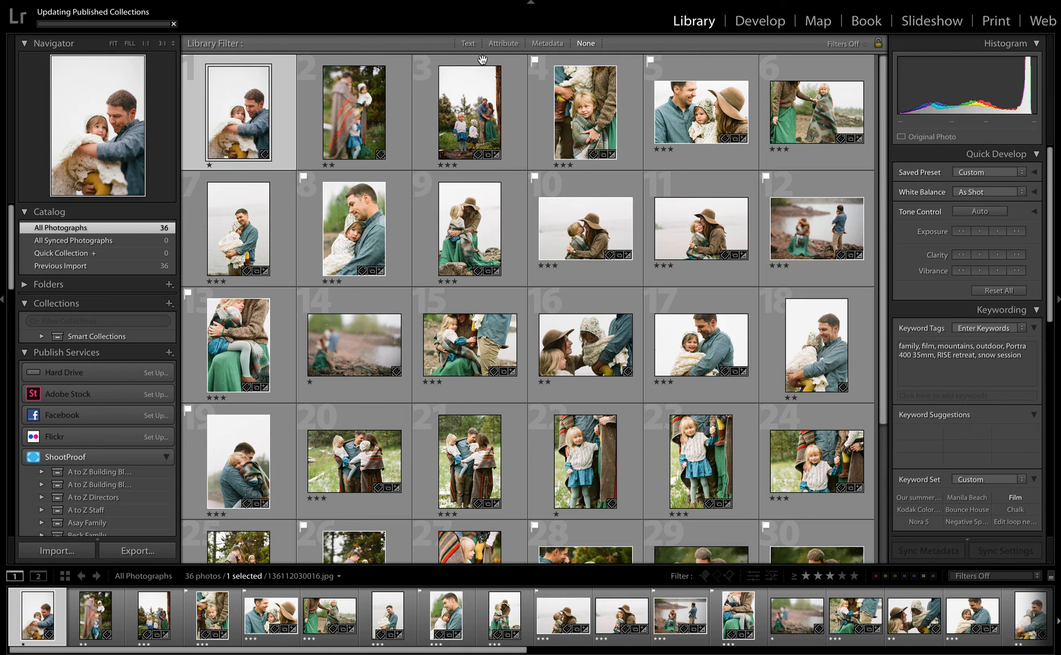
left_click(502, 43)
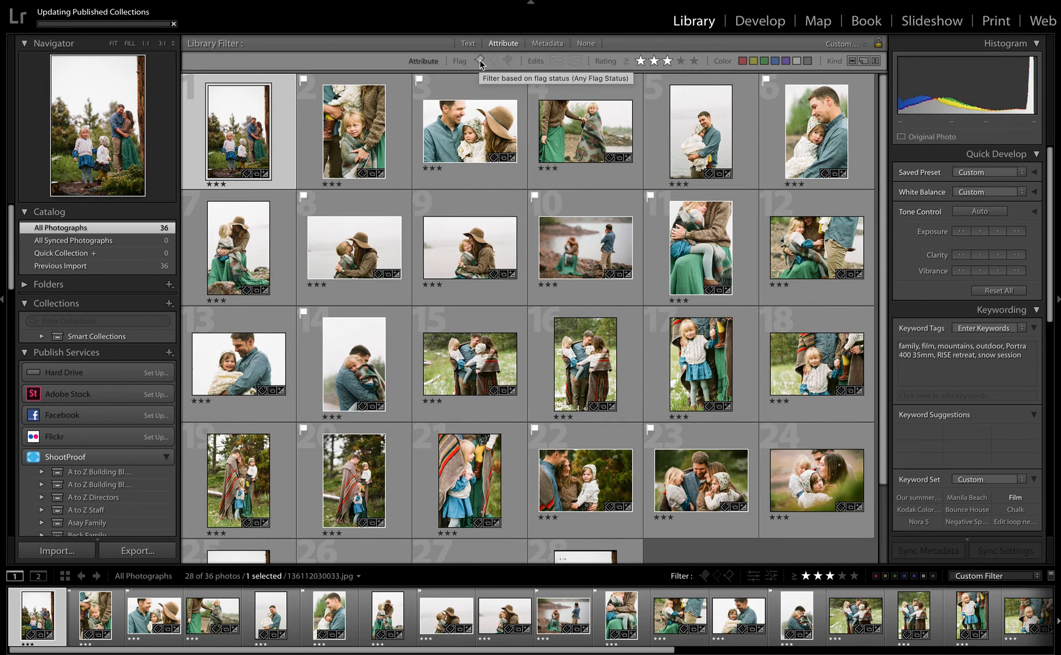
left_click(480, 60)
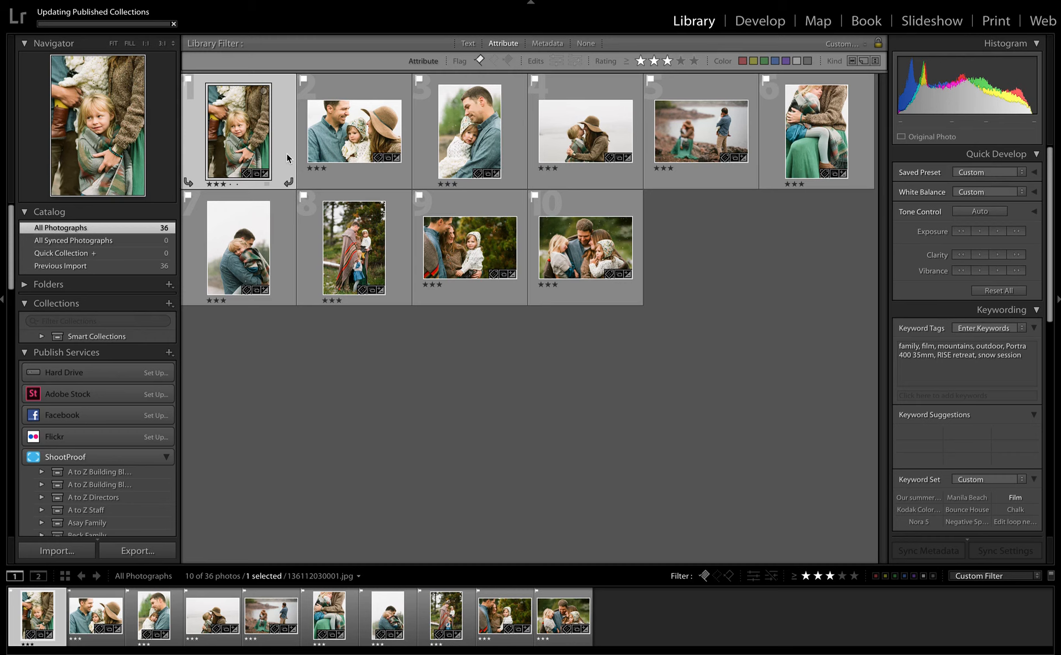
Step: Rate the first four filtered photos four stars, check the fifth photo up close and return to the grid
left_click(230, 184)
double_click(352, 132)
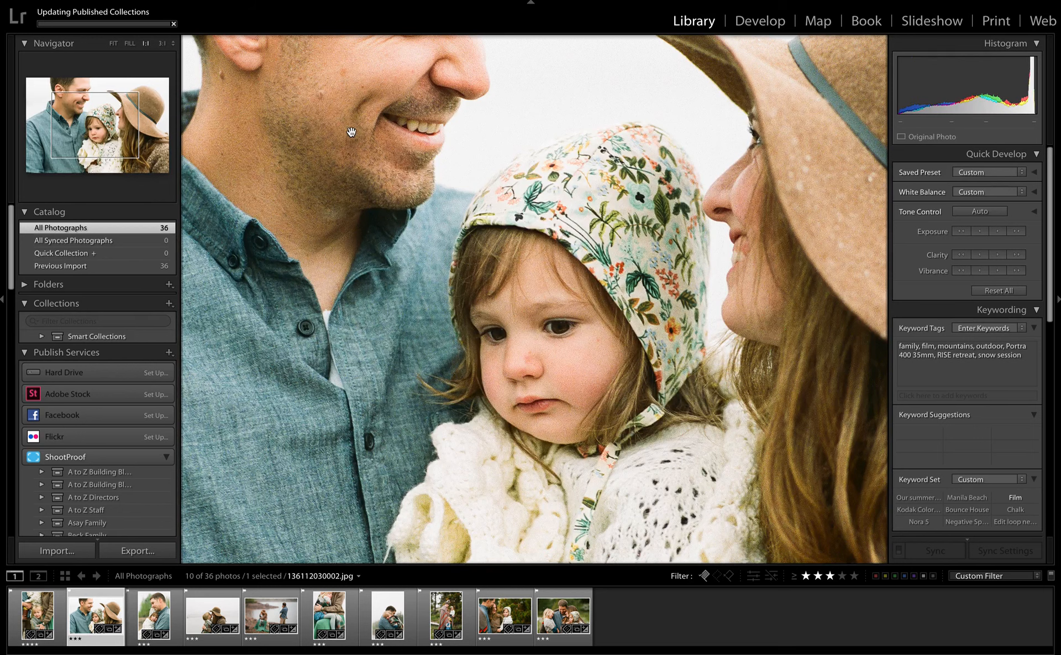
left_click(405, 178)
key("4")
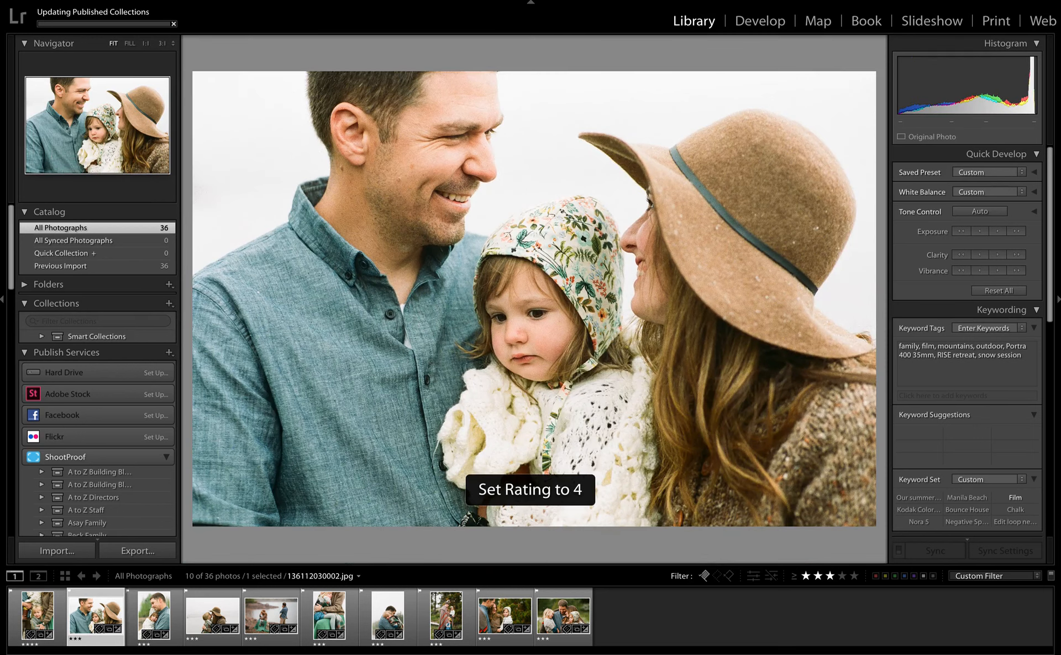
key("4")
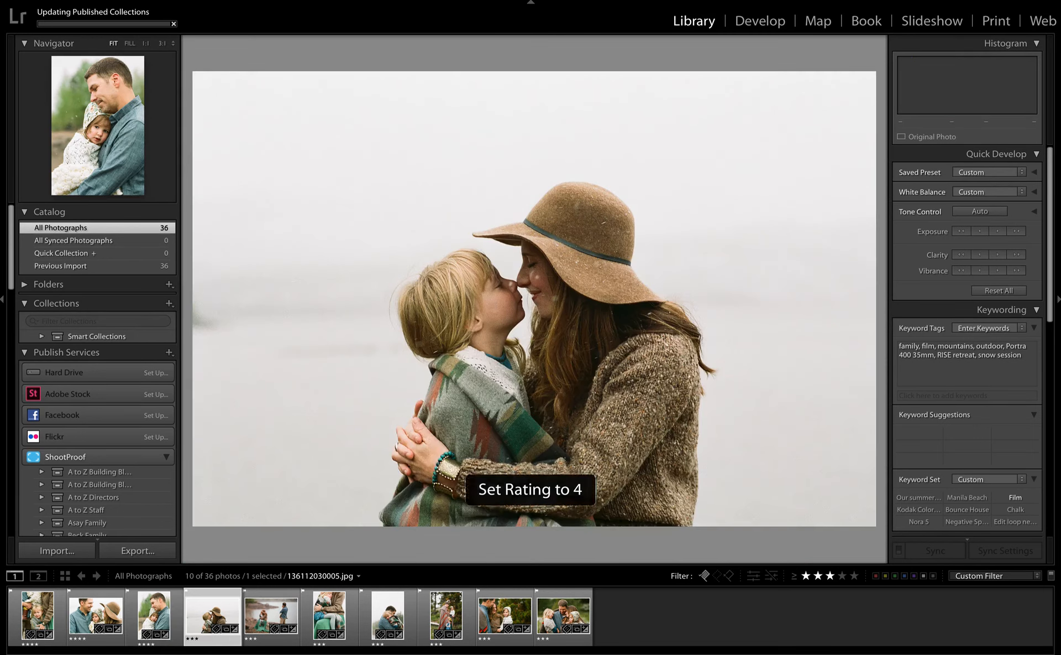
key("4")
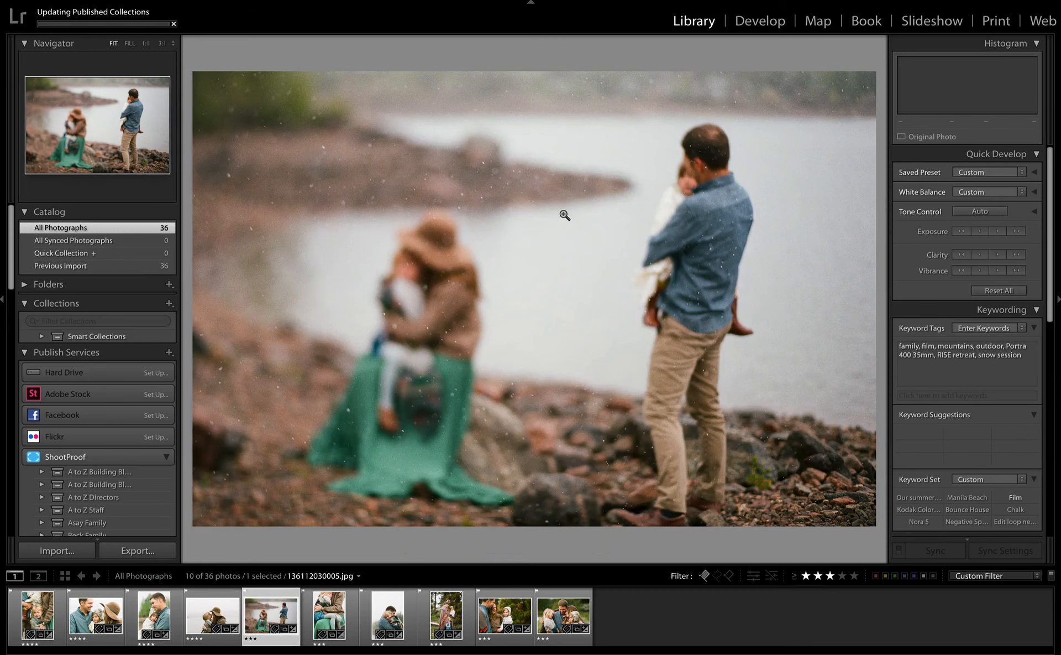
left_click(506, 327)
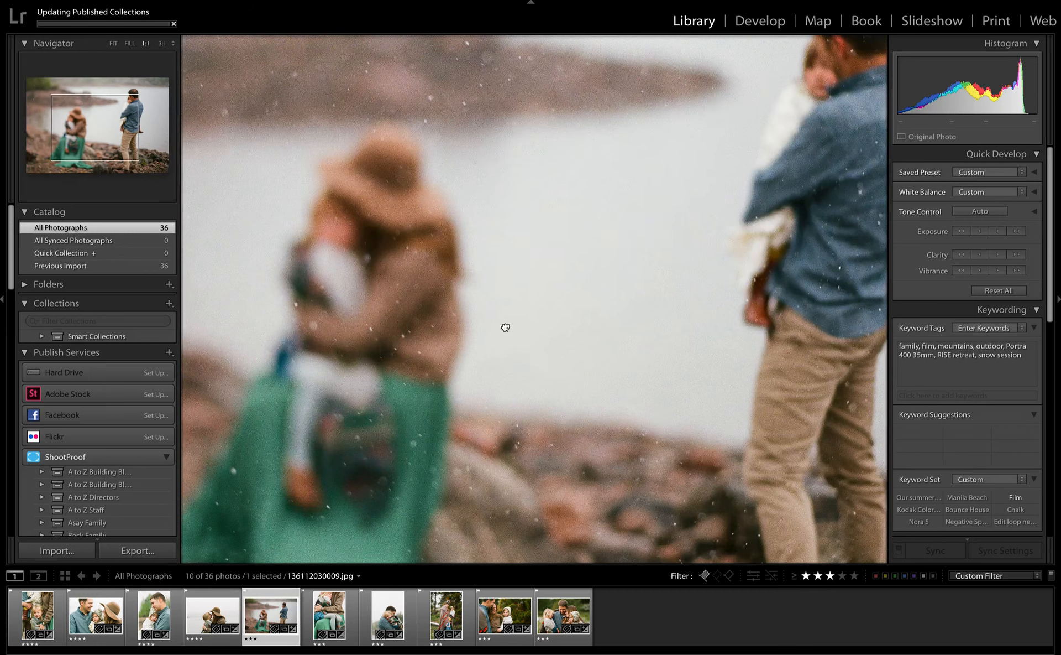
key("g")
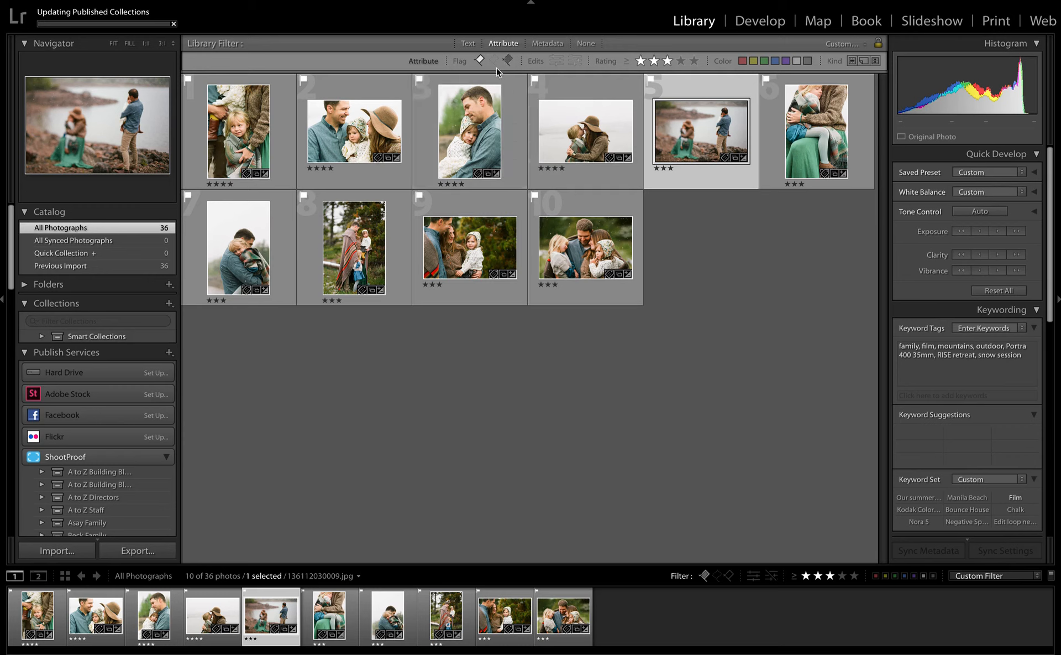
Step: Place the first and third filtered photos side by side in the DP Lightroom Diptych layout of the Print module
left_click(996, 22)
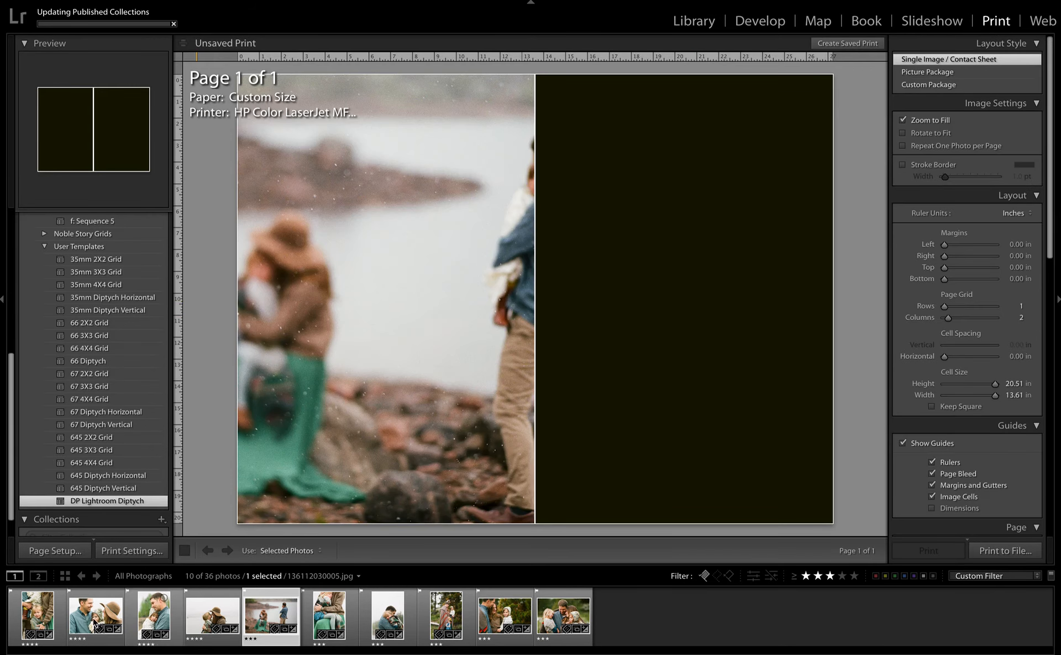
left_click(48, 618)
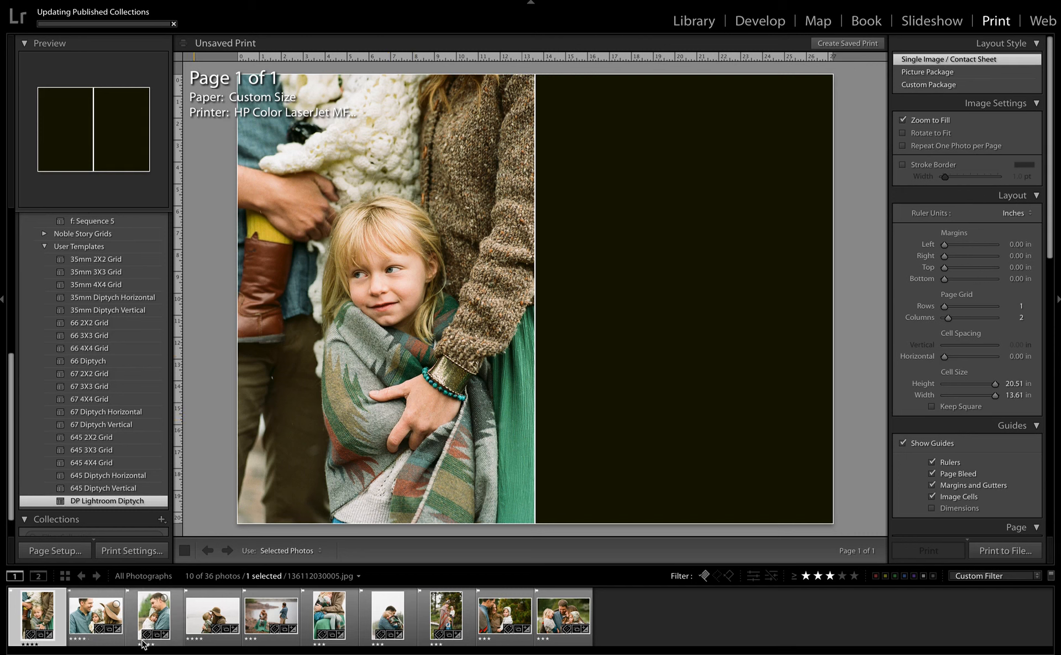
left_click(178, 624, "ctrl")
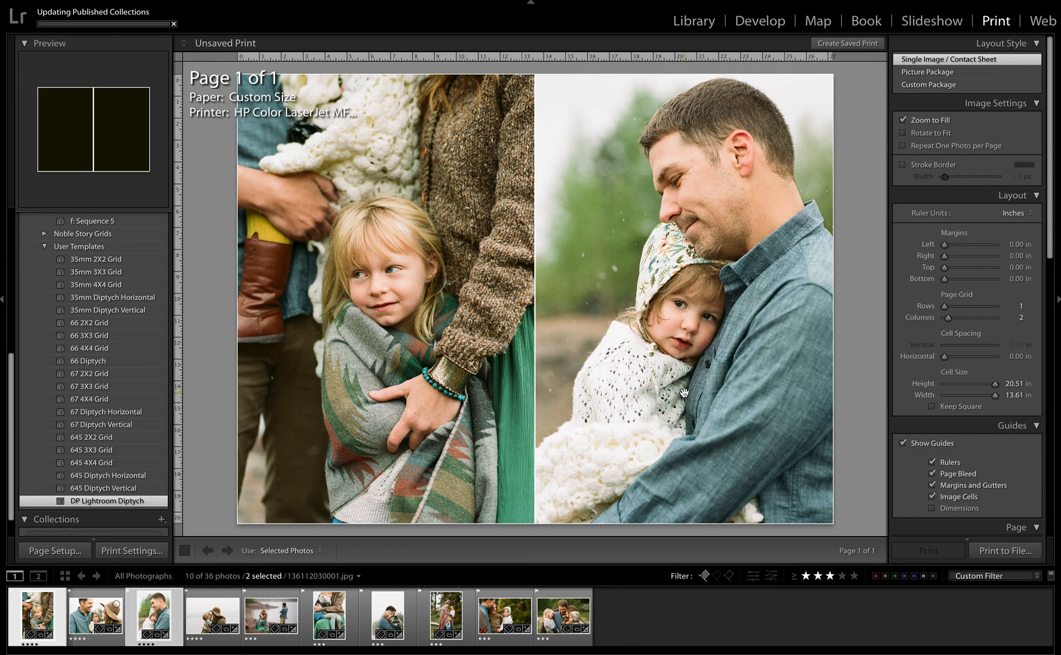
Step: Print the diptych to a file named TEST famly in the OneDrive Blogs folder
left_click(1005, 554)
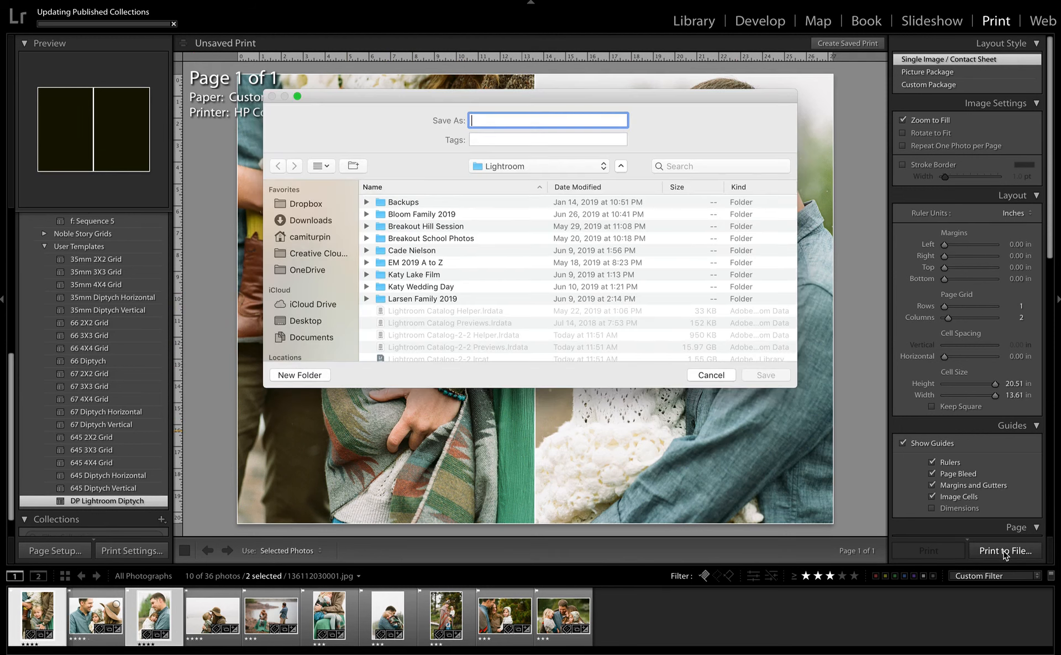
left_click(303, 270)
left_click(410, 216)
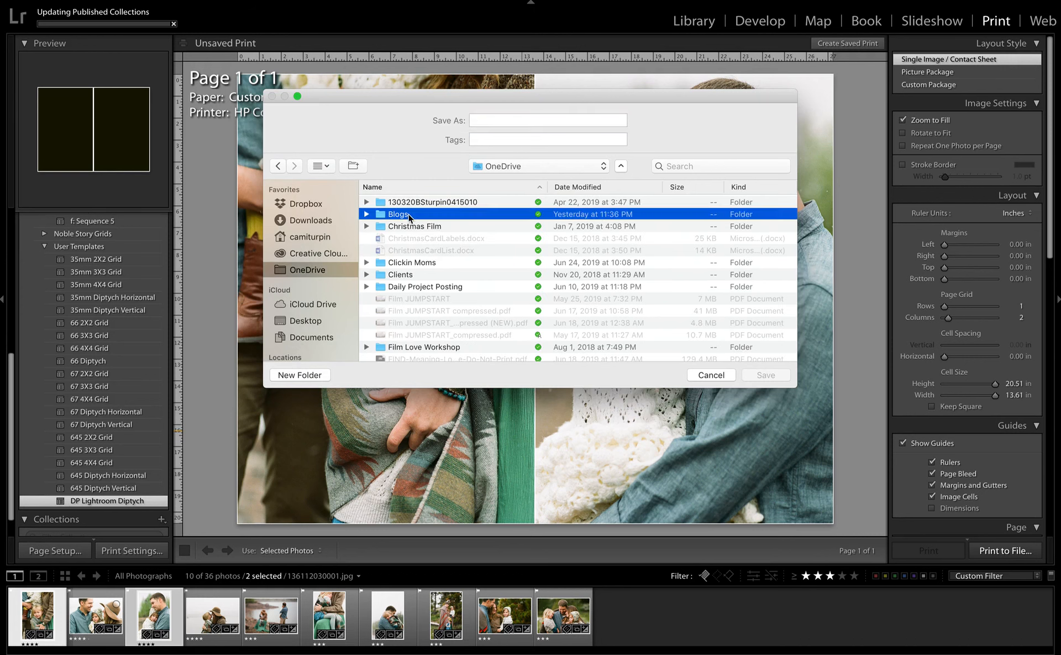
double_click(410, 216)
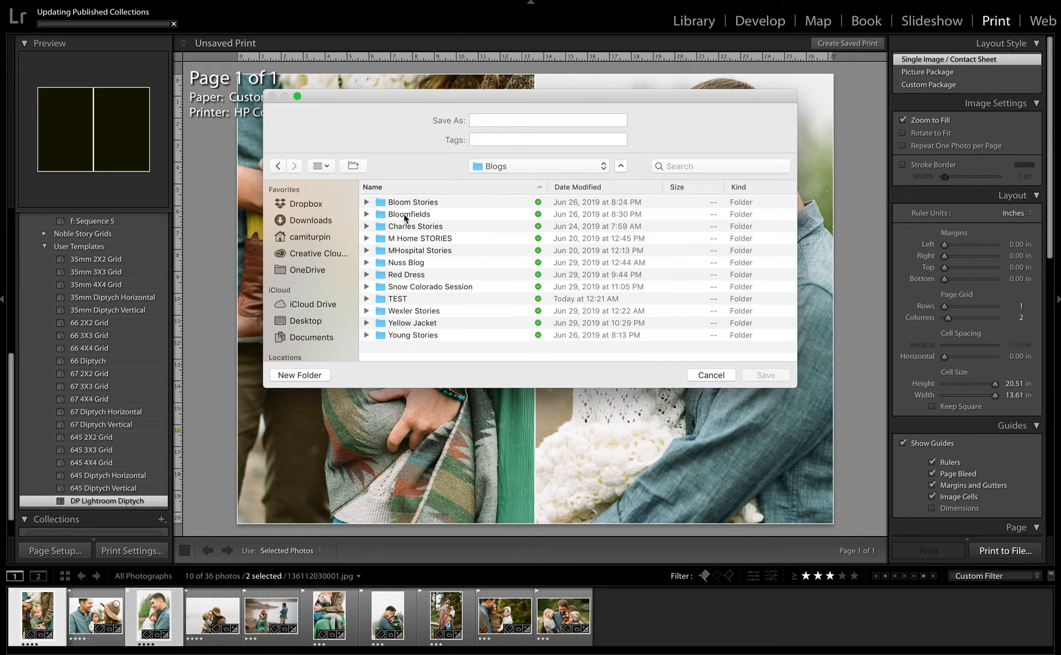
left_click(499, 120)
type("TEST famly")
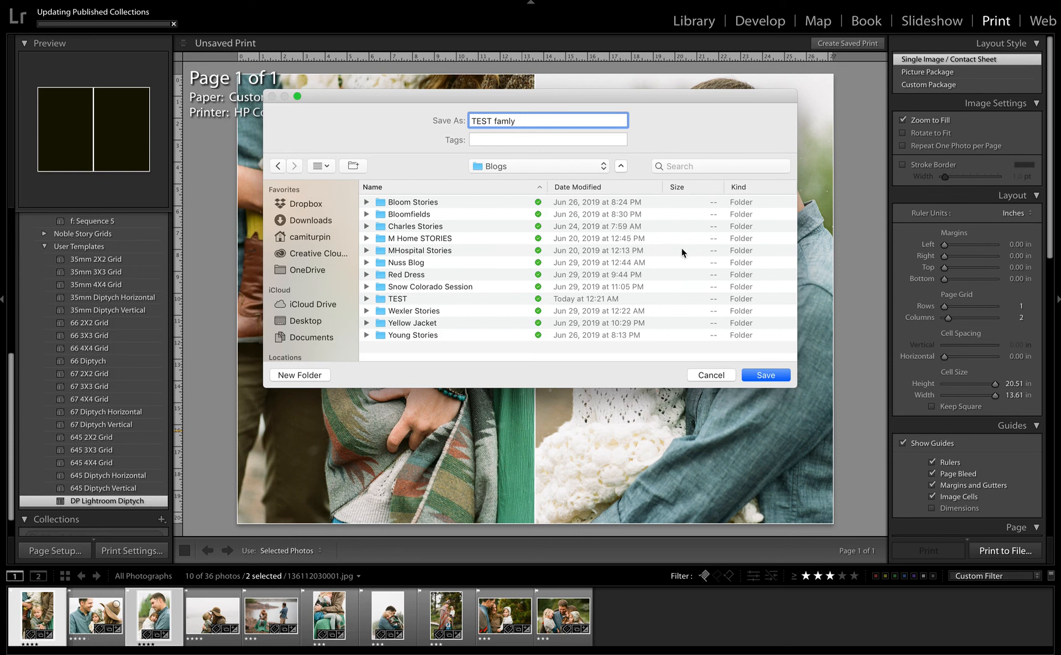
left_click(762, 375)
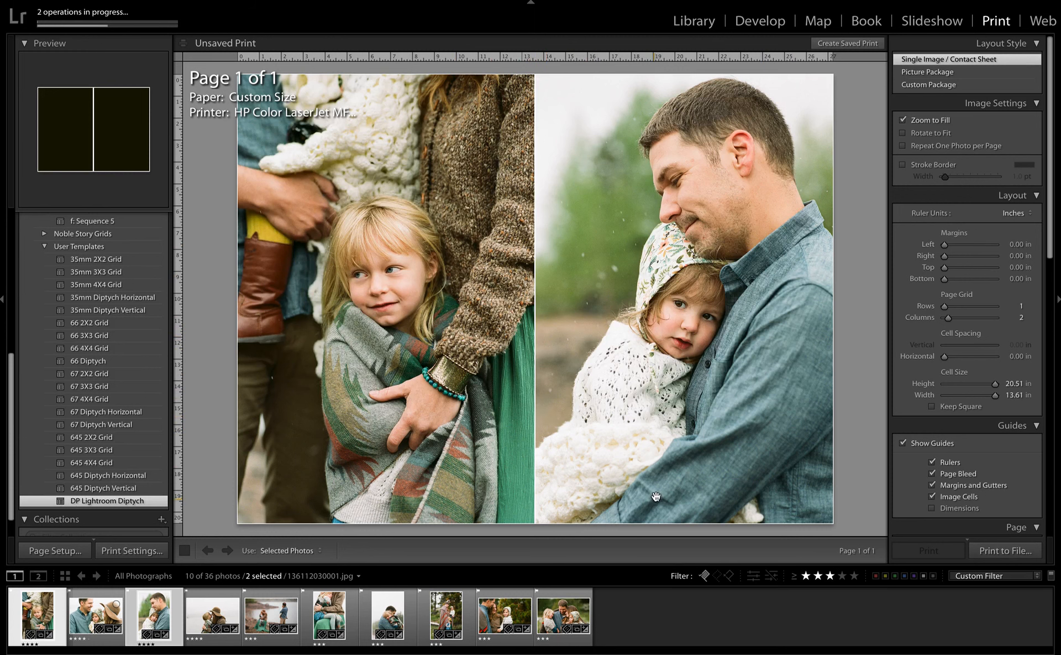
Step: Print a diptych of the sixth and seventh photos to file as Test Fam 1 in a new Test Family folder inside Blogs
left_click(354, 619)
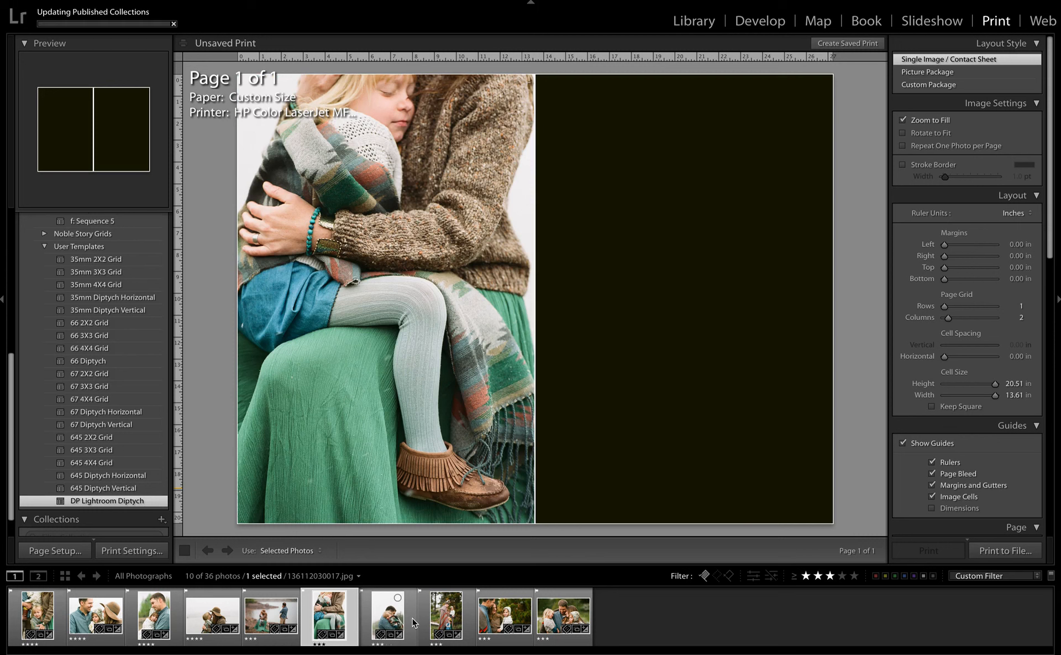
left_click(387, 614, "ctrl")
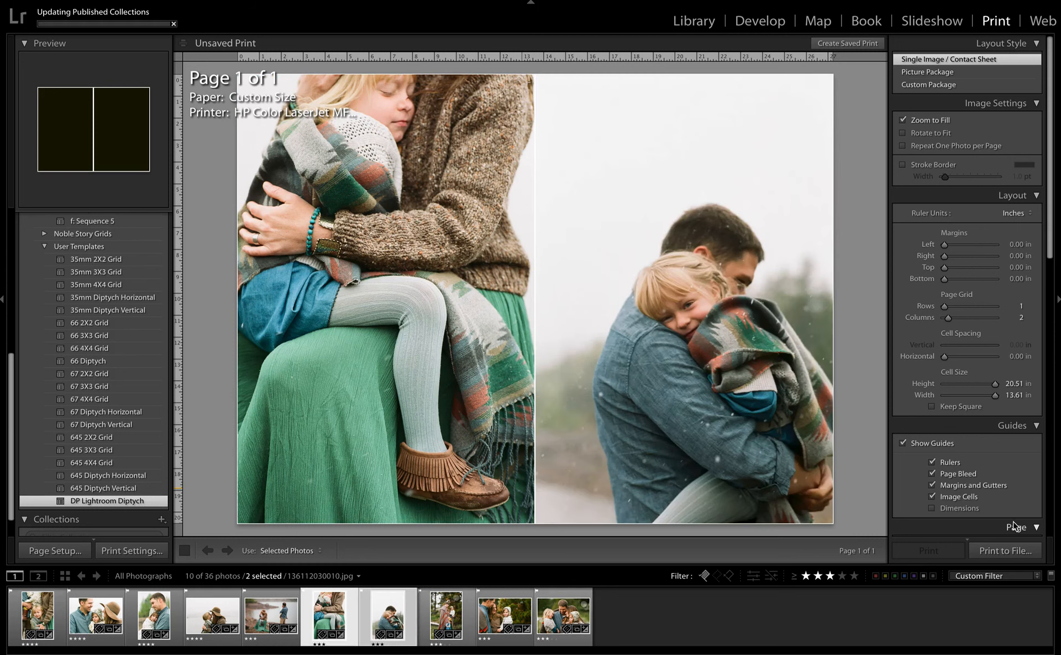
left_click(1011, 551)
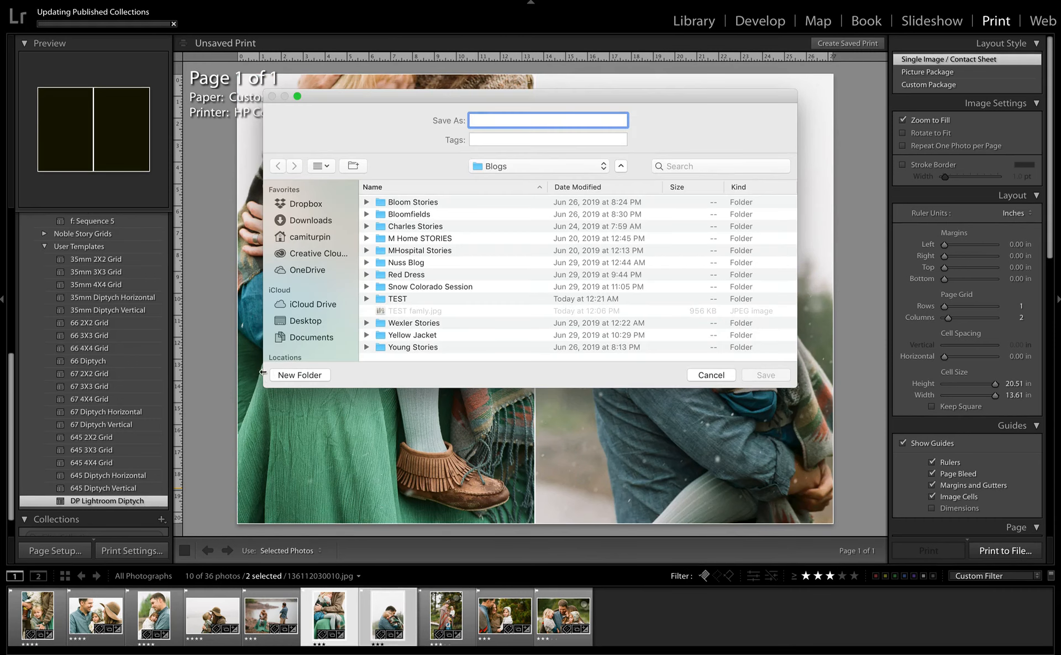
left_click(286, 376)
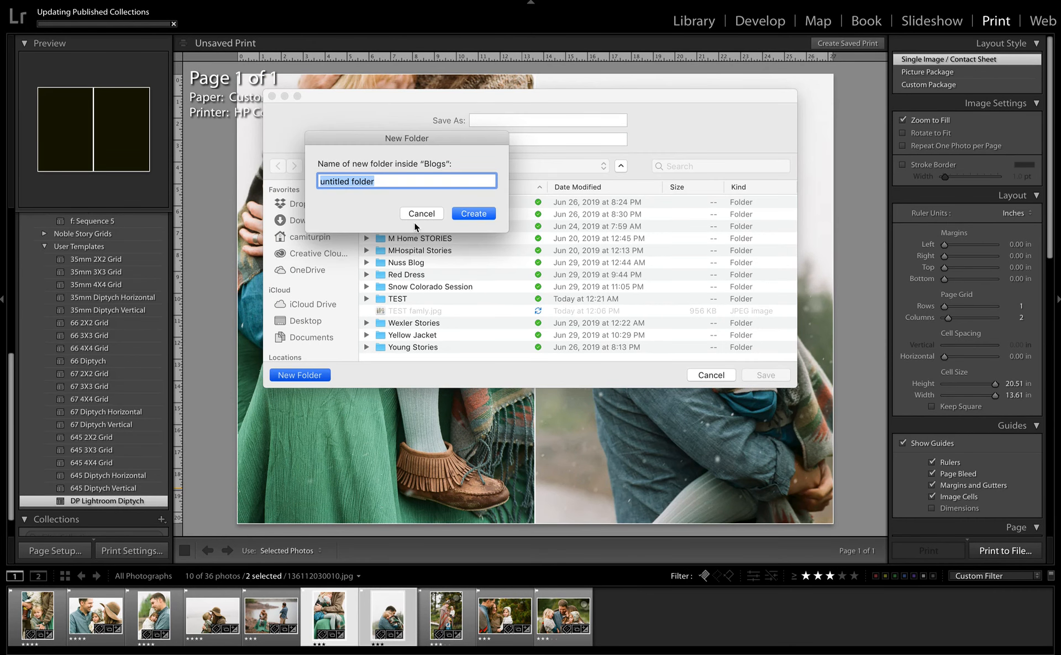
type("Test Family")
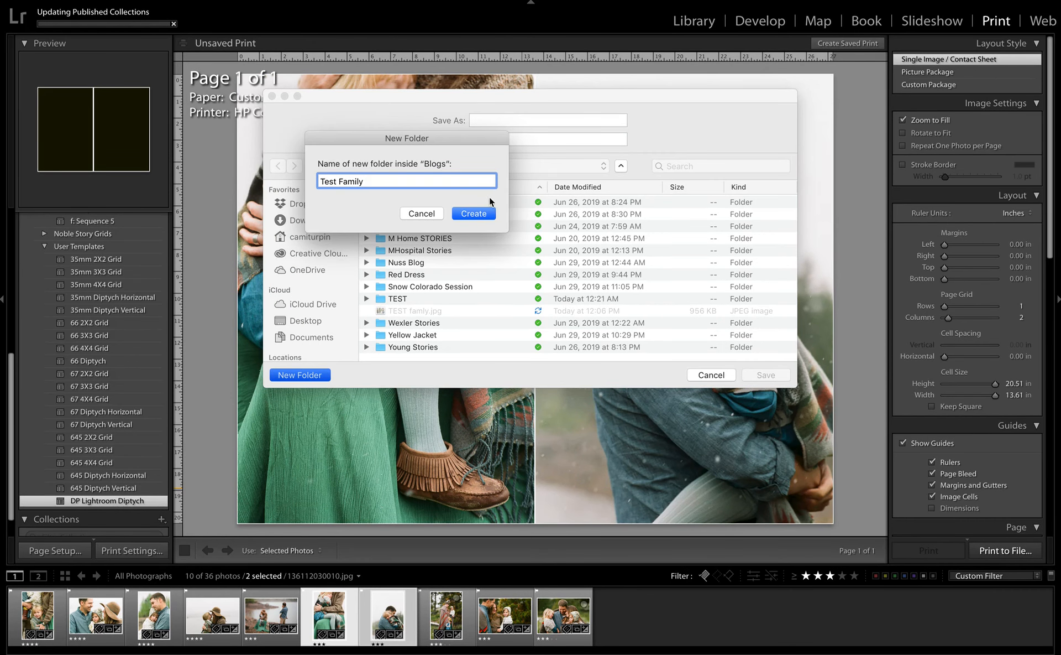
left_click(480, 218)
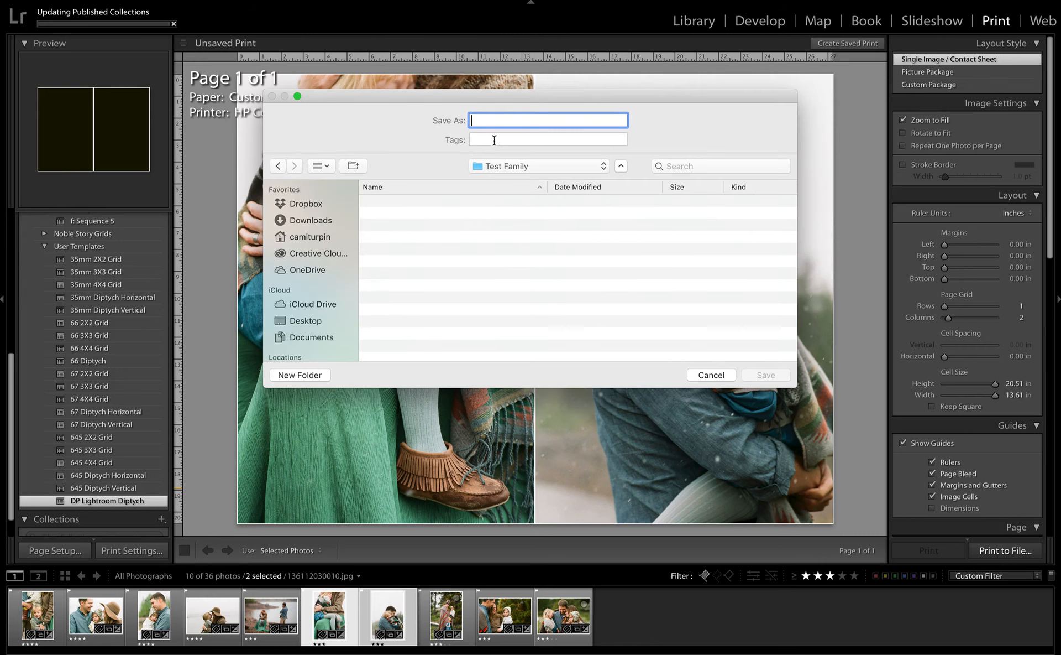
type("Test Fam 1")
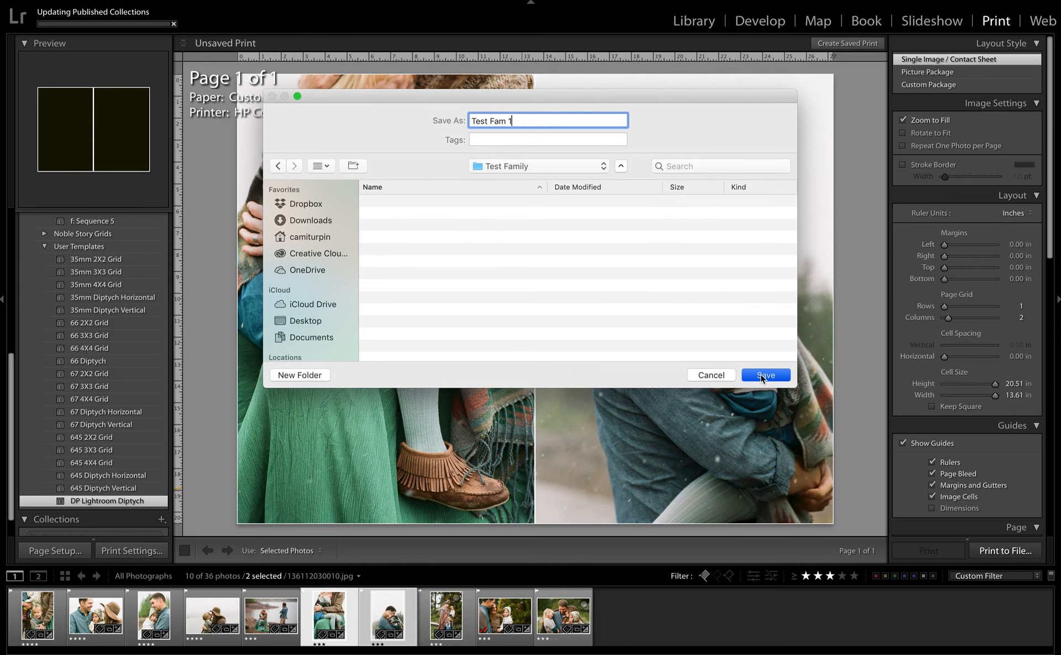
left_click(761, 374)
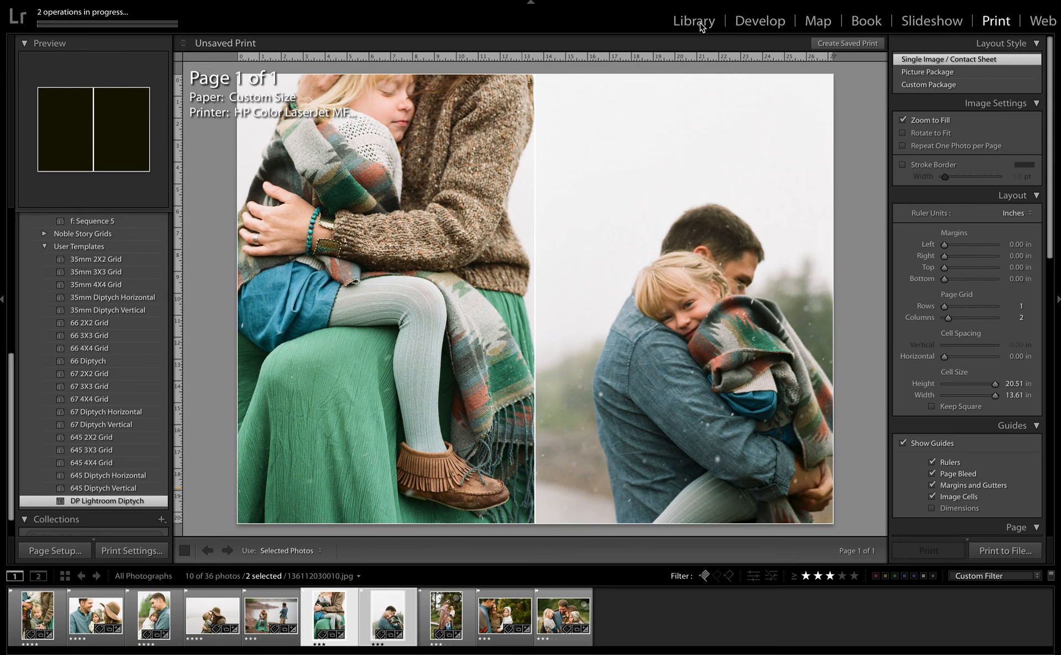
Step: Return to the Library and select only the horizontal photos numbered 2, 5, 9 and 10 in the grid
left_click(700, 26)
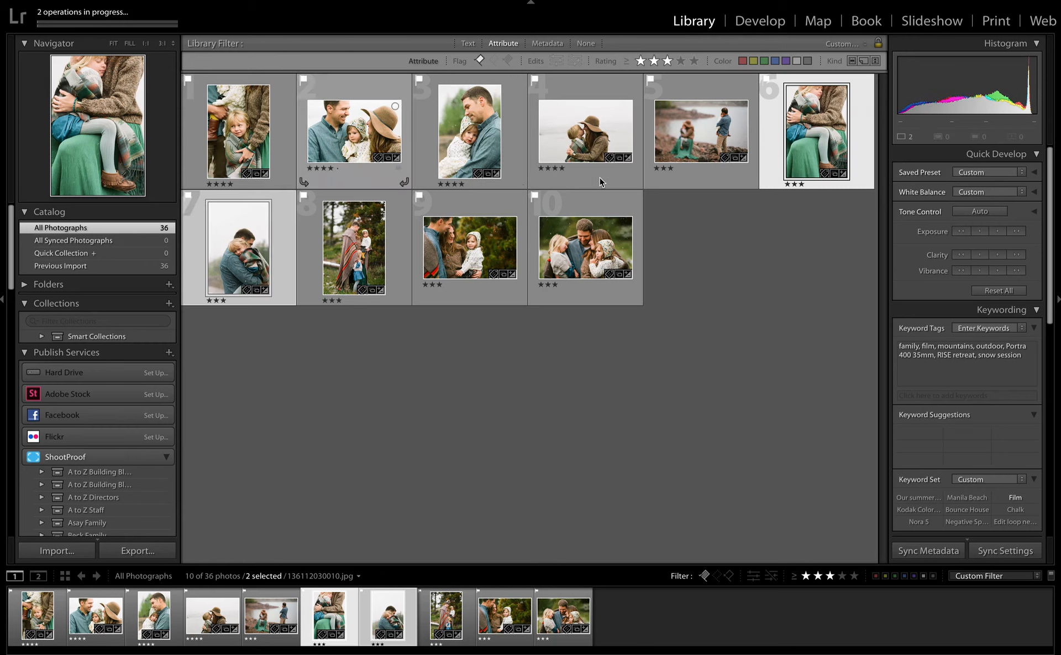
left_click(453, 301, "ctrl")
left_click(598, 290, "ctrl")
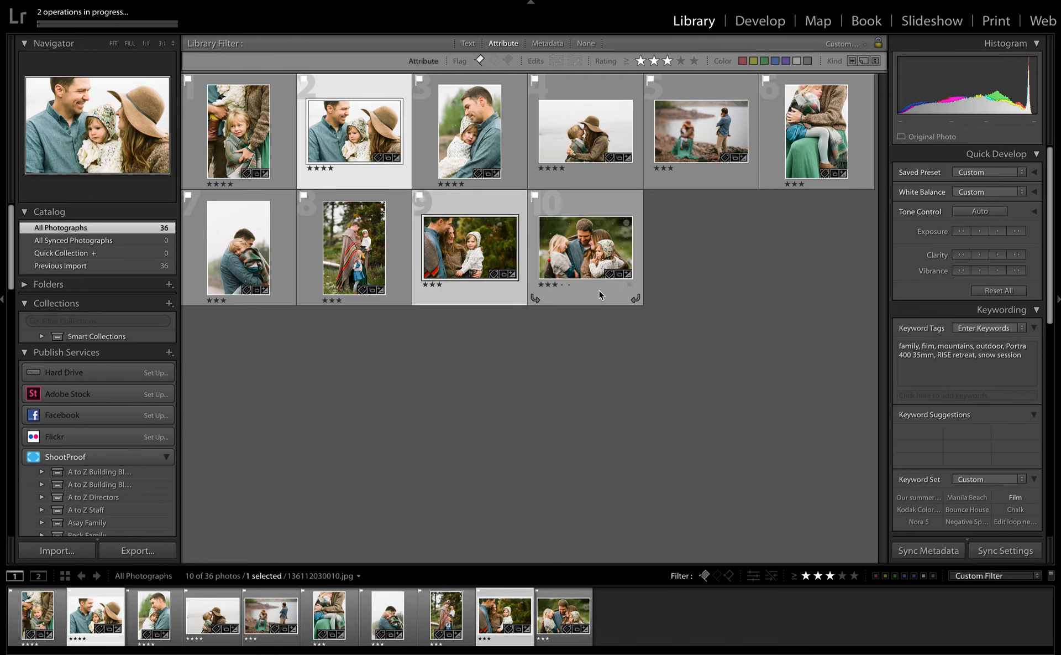
left_click(606, 178, "ctrl")
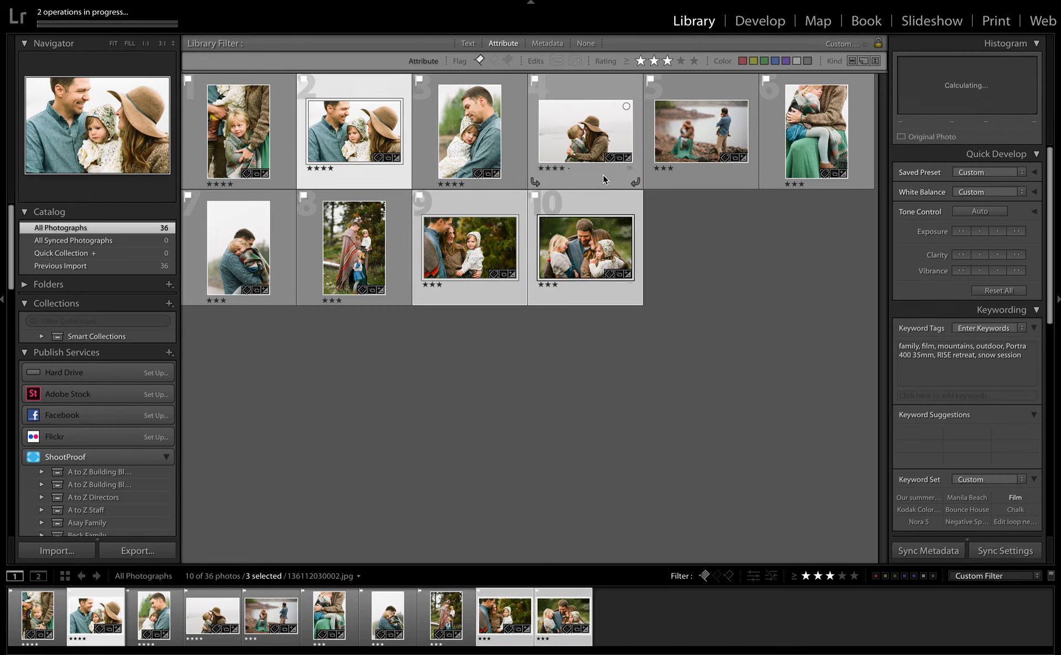
left_click(709, 181, "ctrl")
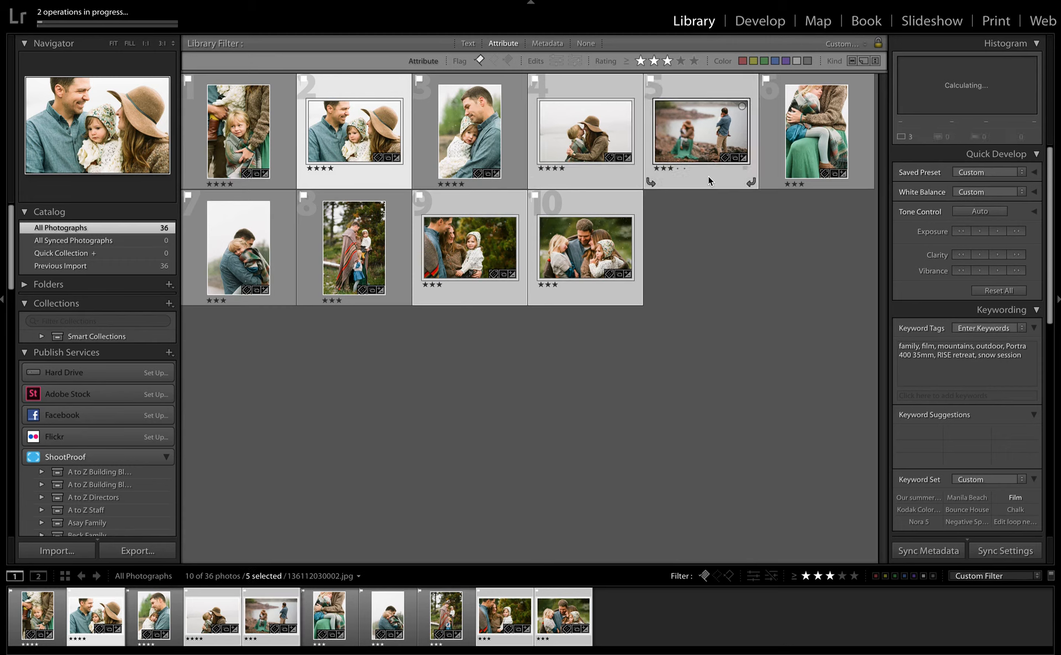
left_click(608, 179, "super")
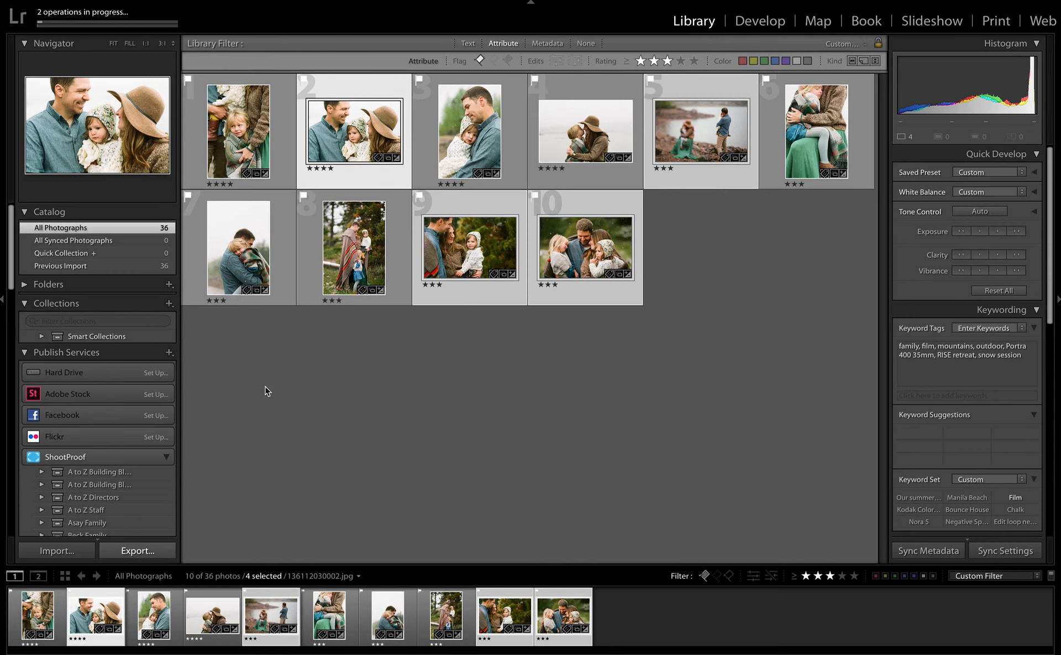
Step: Start exporting the four selected photos with Blogs/Test Family as the destination folder and no subfolder
key("super+shift+e")
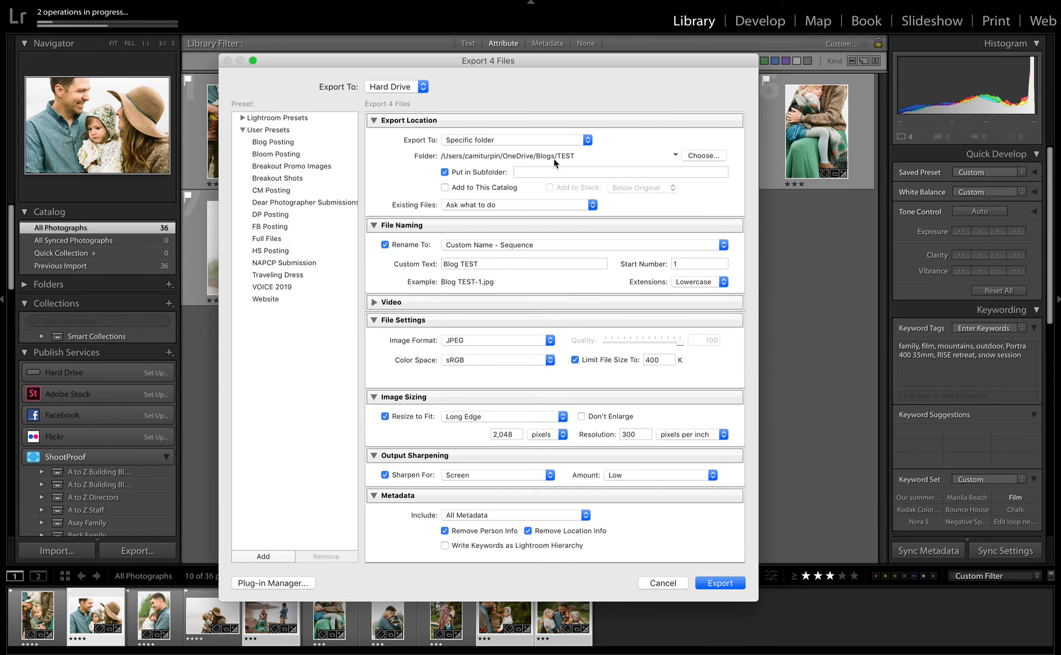
left_click(693, 157)
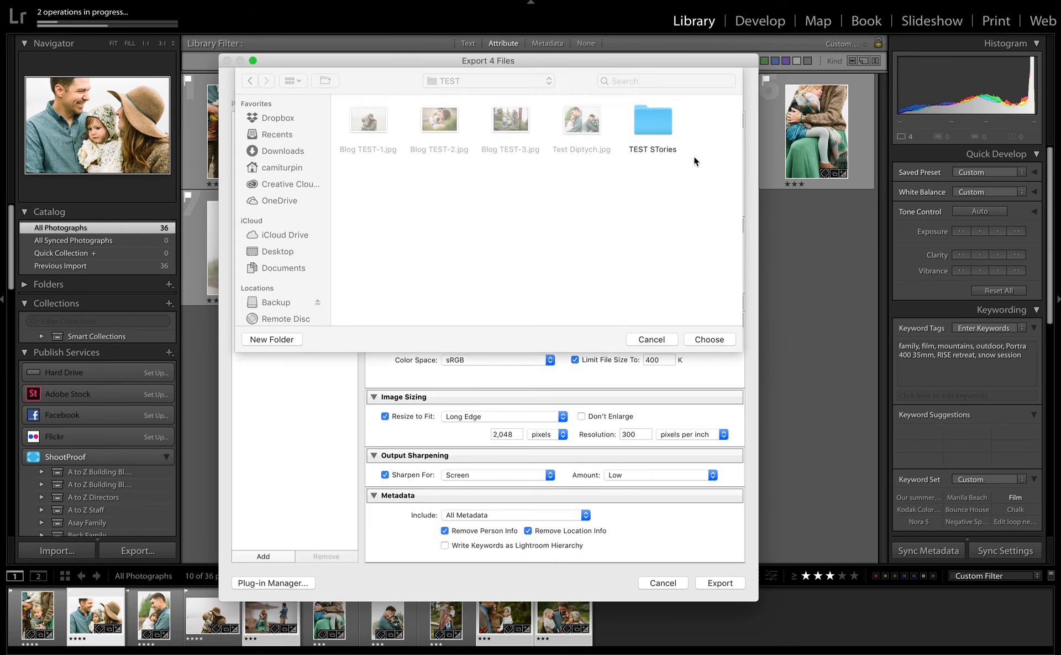
left_click(454, 84)
left_click(452, 96)
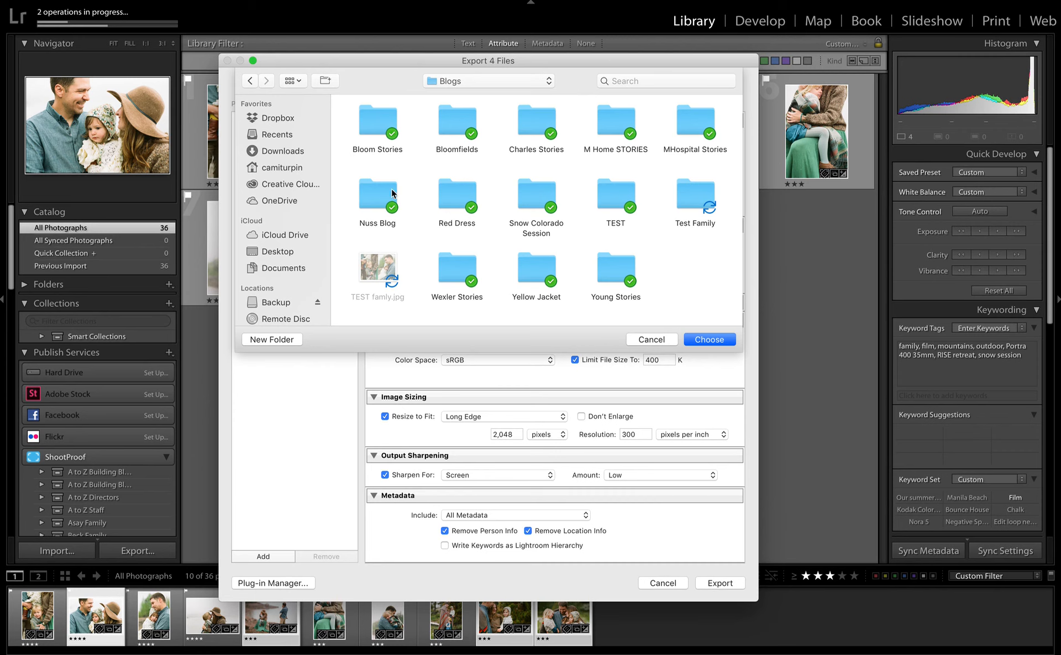
double_click(687, 202)
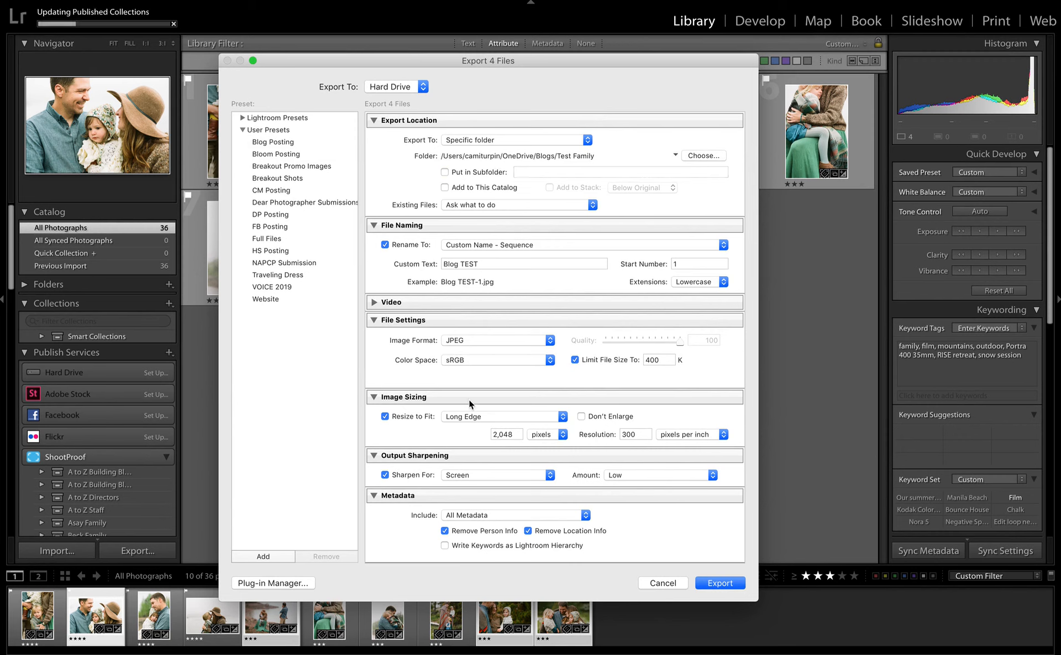
Step: Add "fam" to the custom file name text and export the four photos
left_click(491, 434)
left_click(522, 265)
left_click(523, 265)
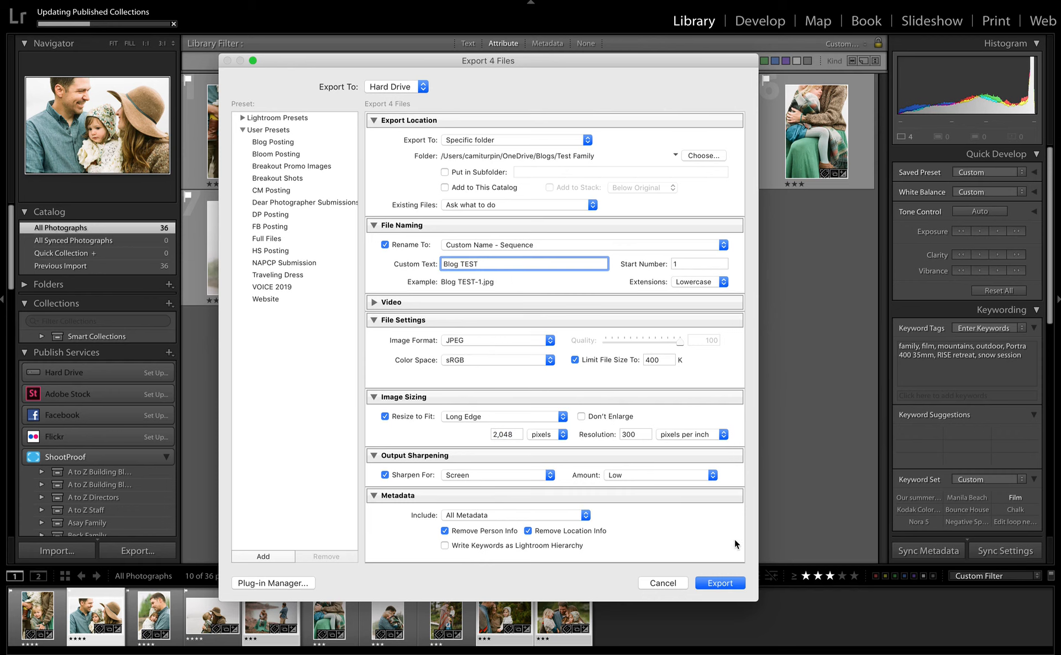
type("fam")
left_click(720, 582)
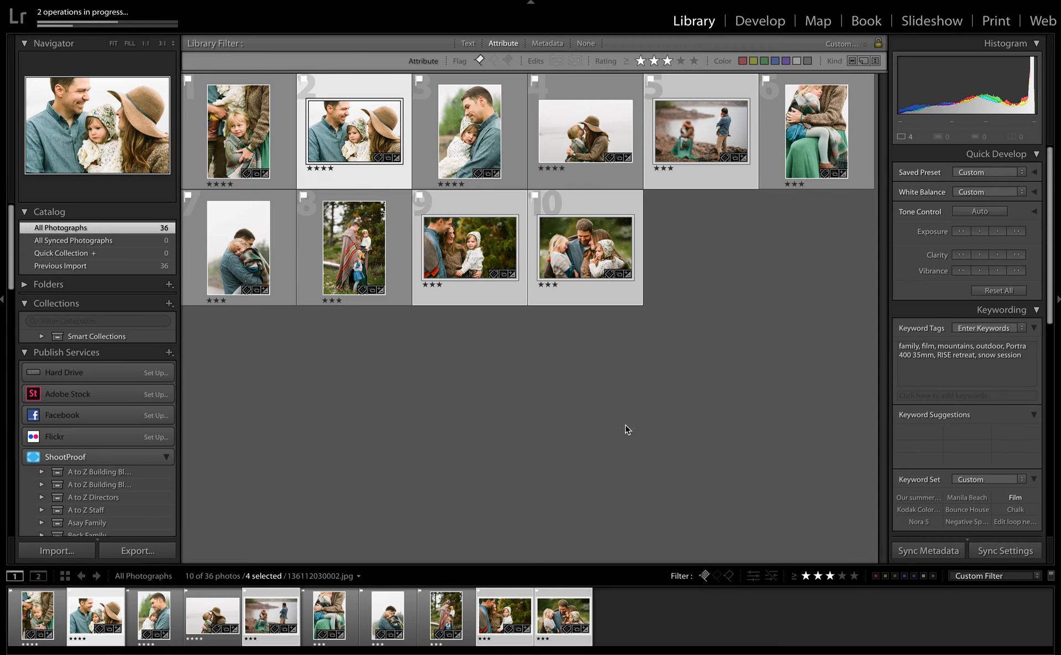
Step: Open the Print module and preview the f: Sequence 5 and f: Sequence 4 page templates
left_click(997, 21)
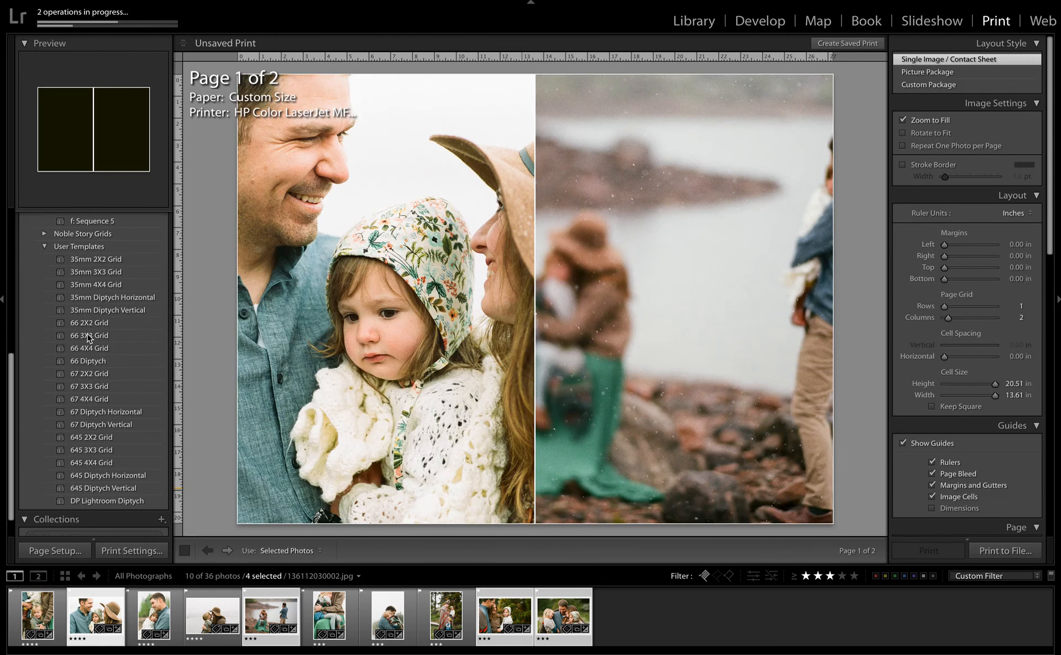
scroll(90, 338, "up", 4)
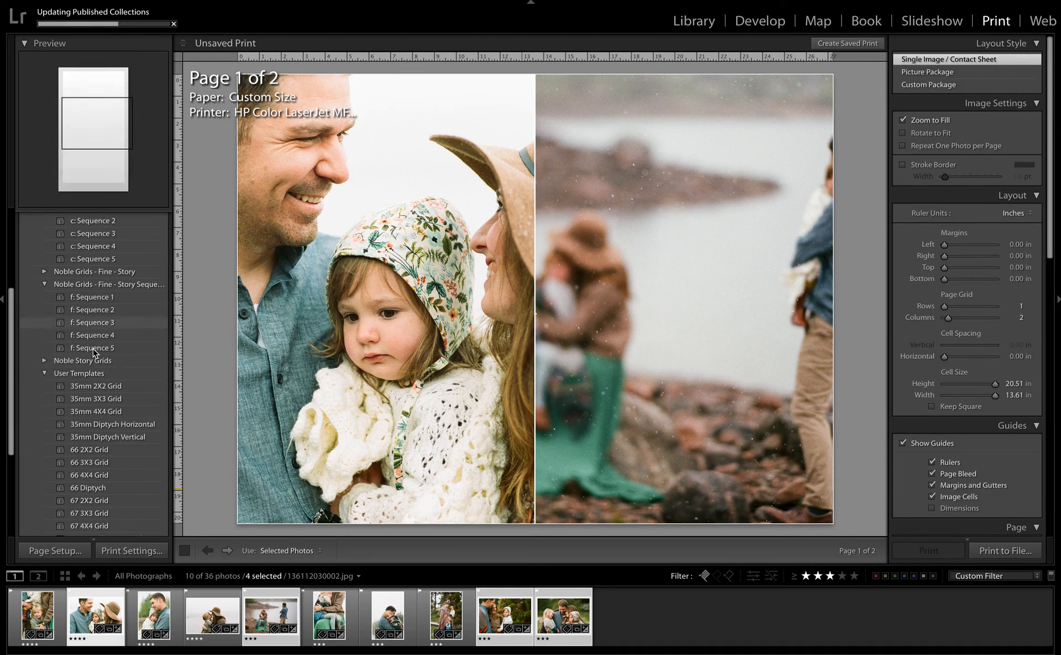
left_click(93, 349)
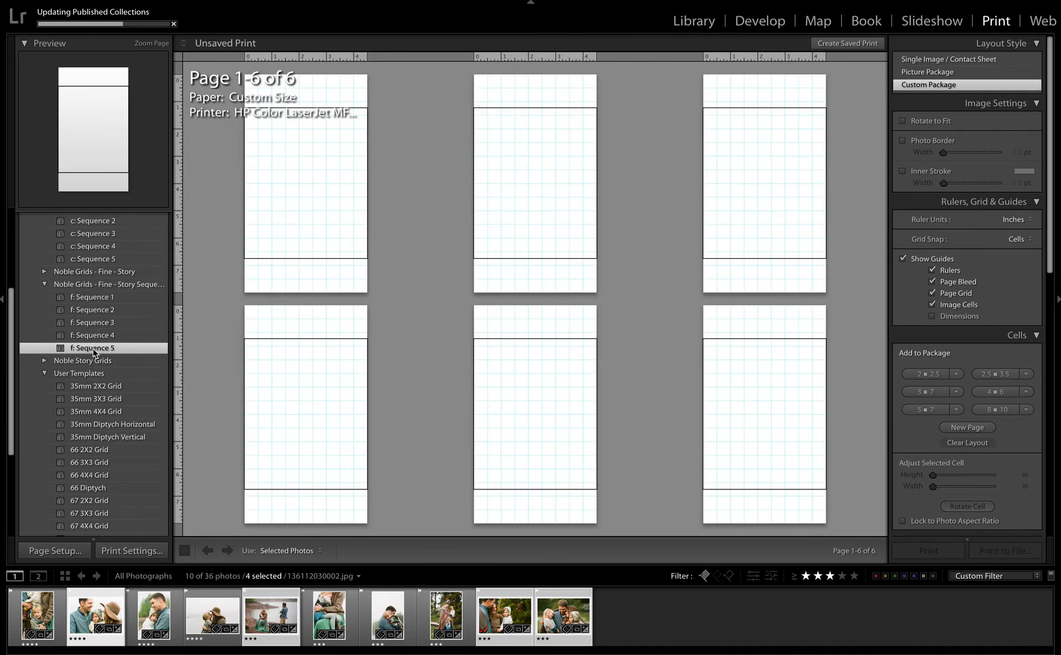
left_click(97, 335)
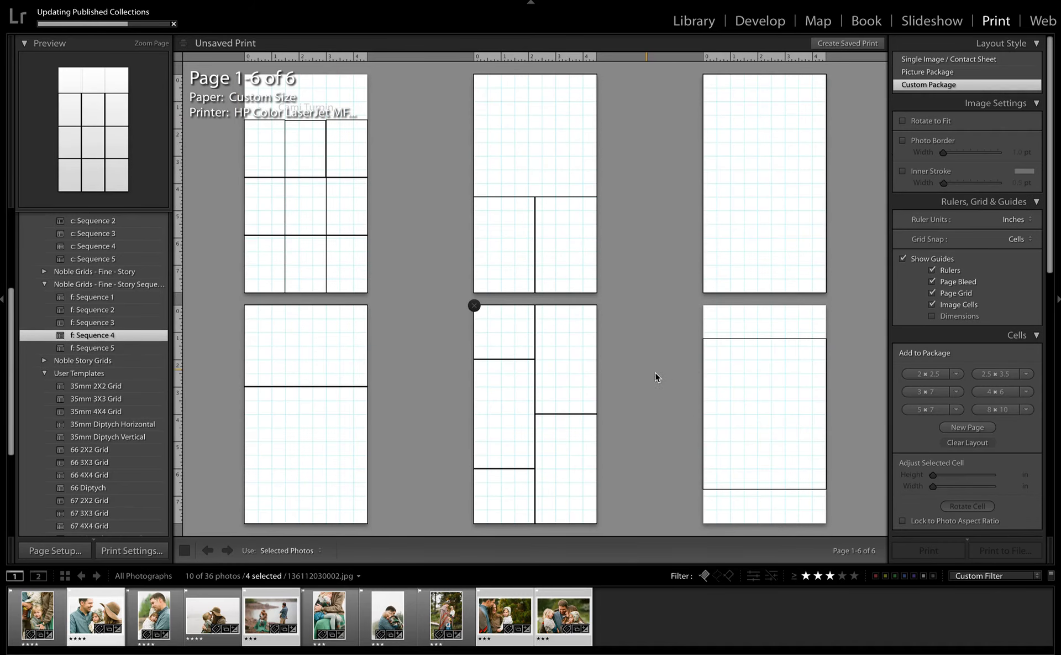
Step: Browse the Noble Grids - Fine - Story templates, previewing f: story 1V, 1V -, 1V 1H and 1V 2SQ, and collapse the folder
left_click(71, 275)
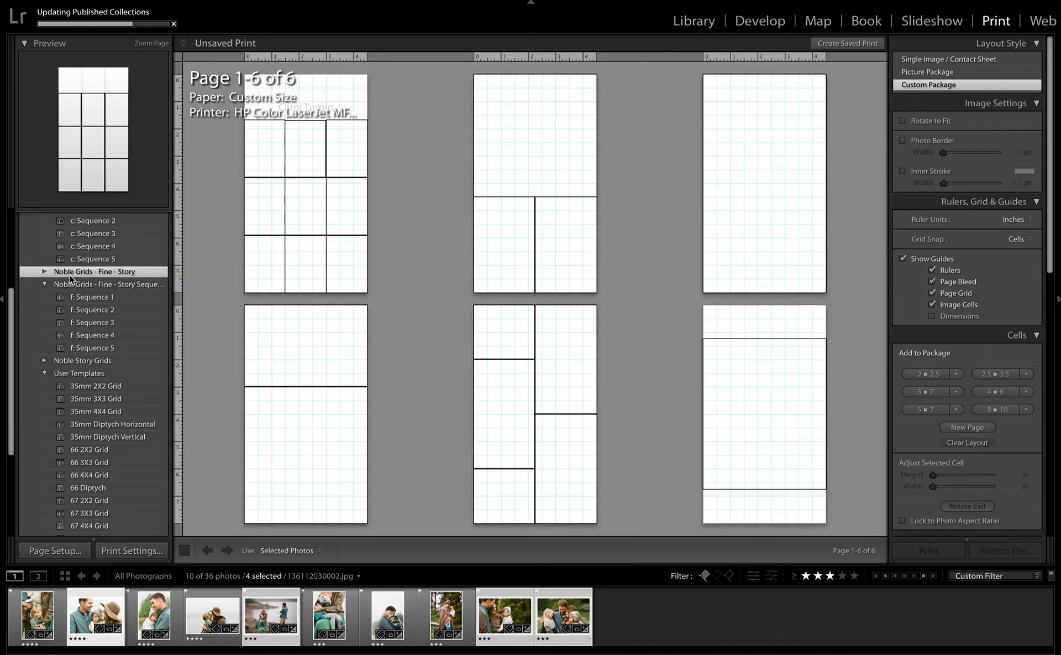
left_click(44, 272)
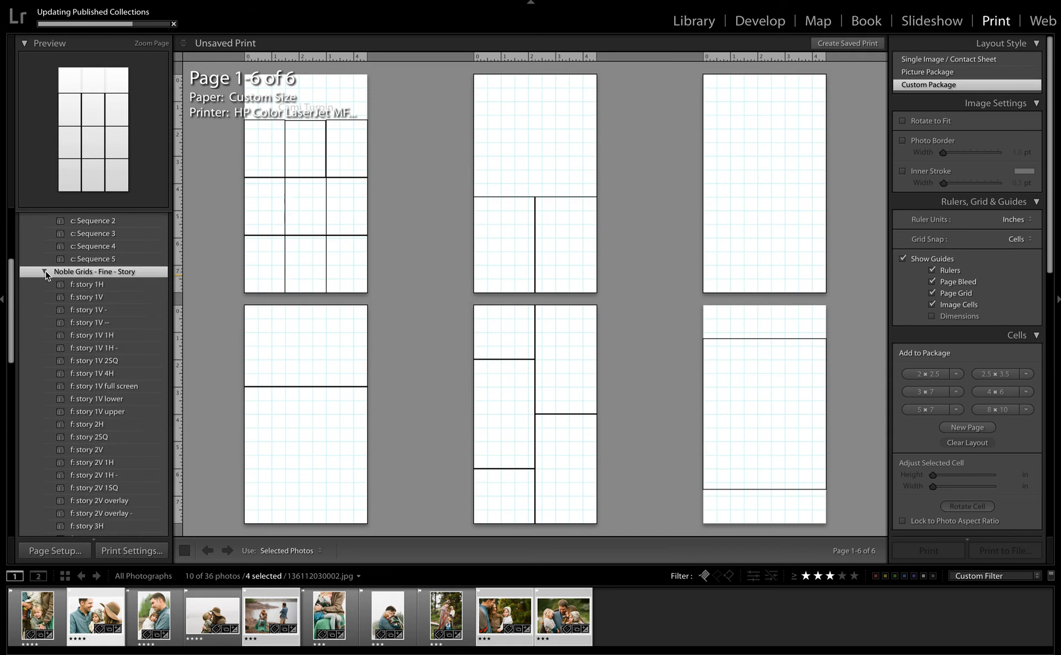
left_click(86, 297)
left_click(87, 310)
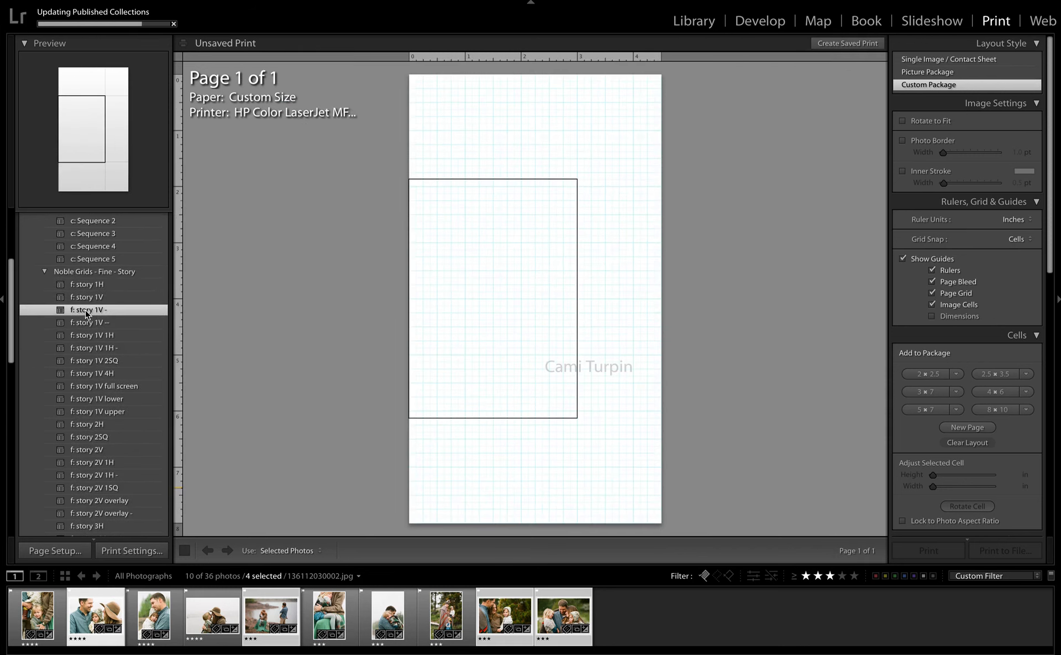
left_click(92, 335)
left_click(97, 360)
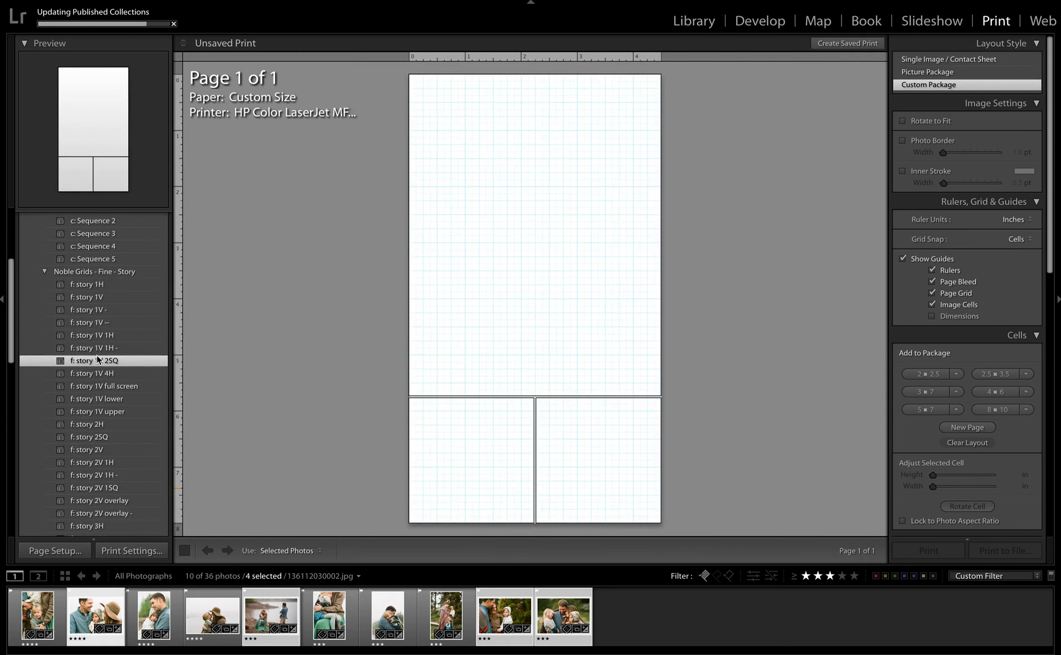
left_click(44, 271)
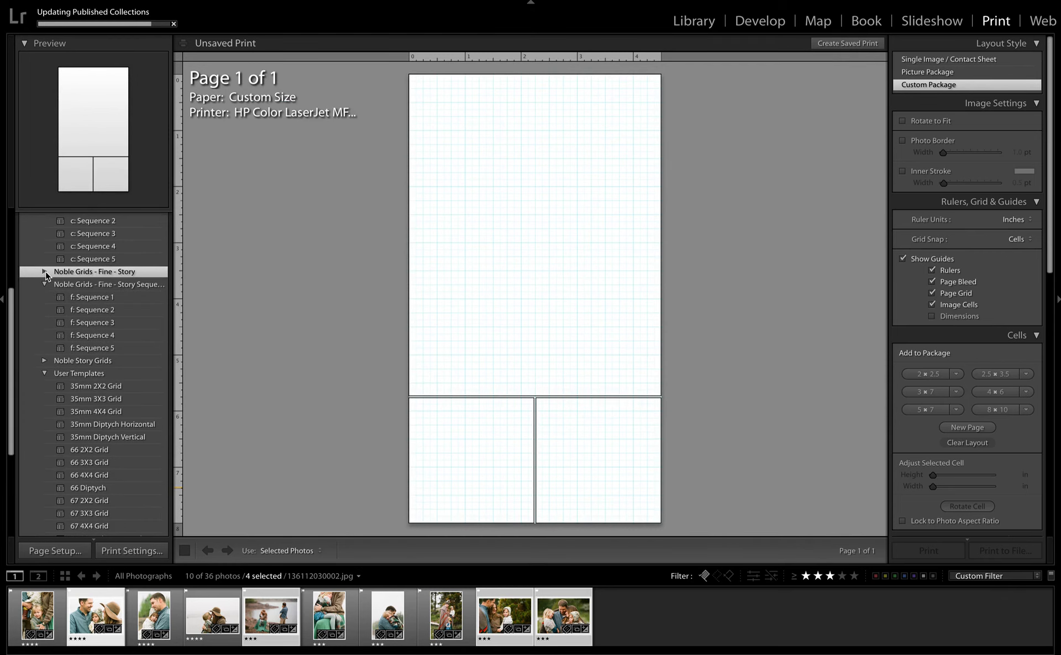
Step: Compare the f: Sequence 4 and f: Sequence 3 layouts and apply the f: Sequence 2 template
left_click(95, 333)
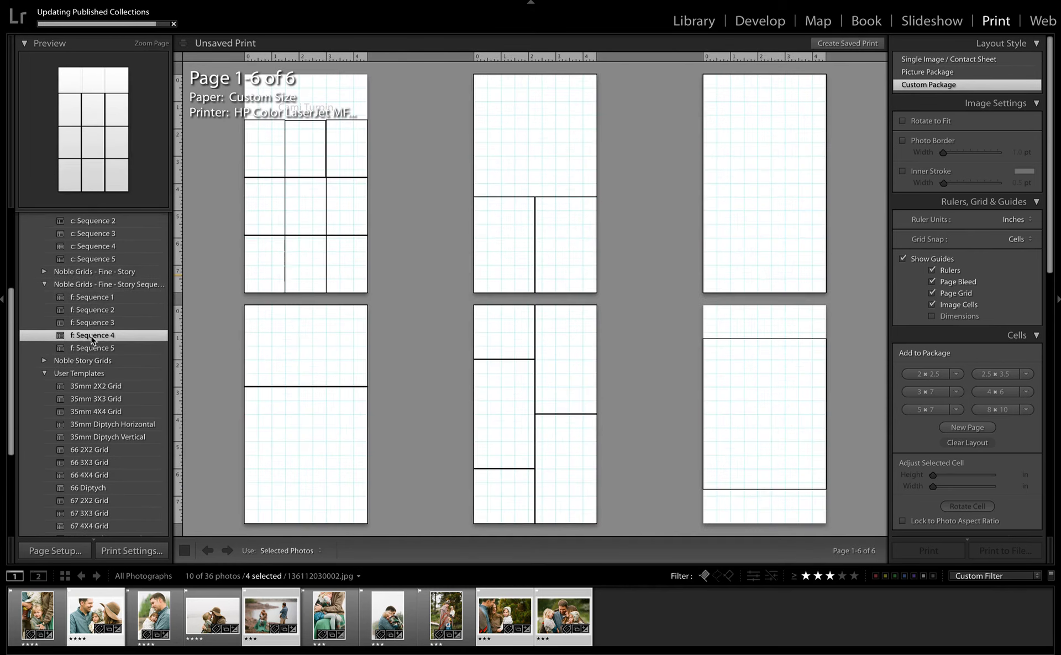
left_click(98, 322)
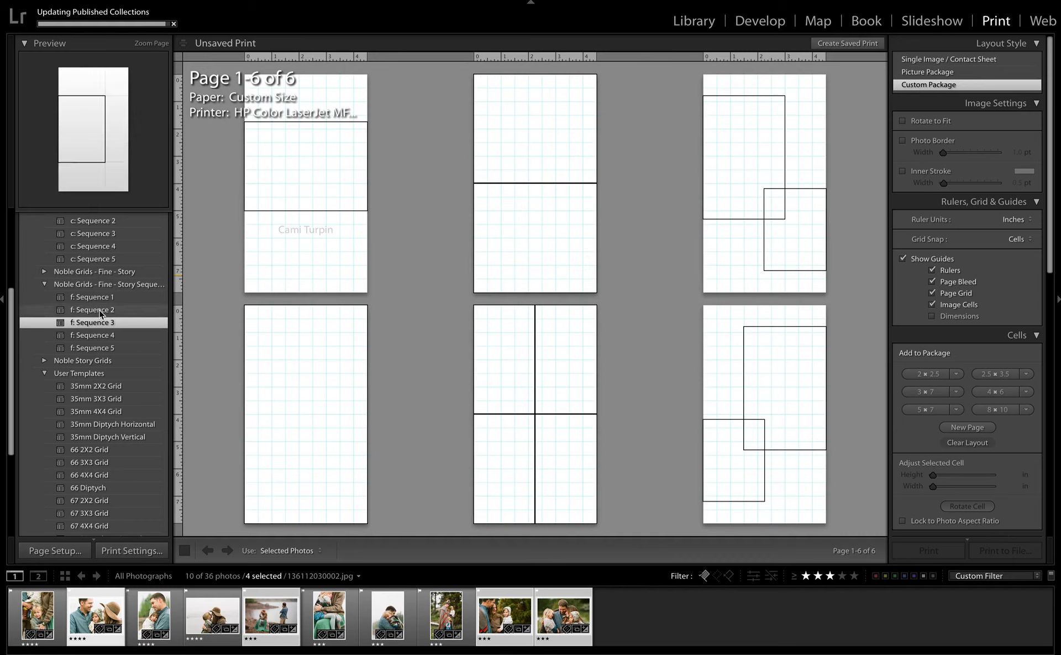
left_click(103, 310)
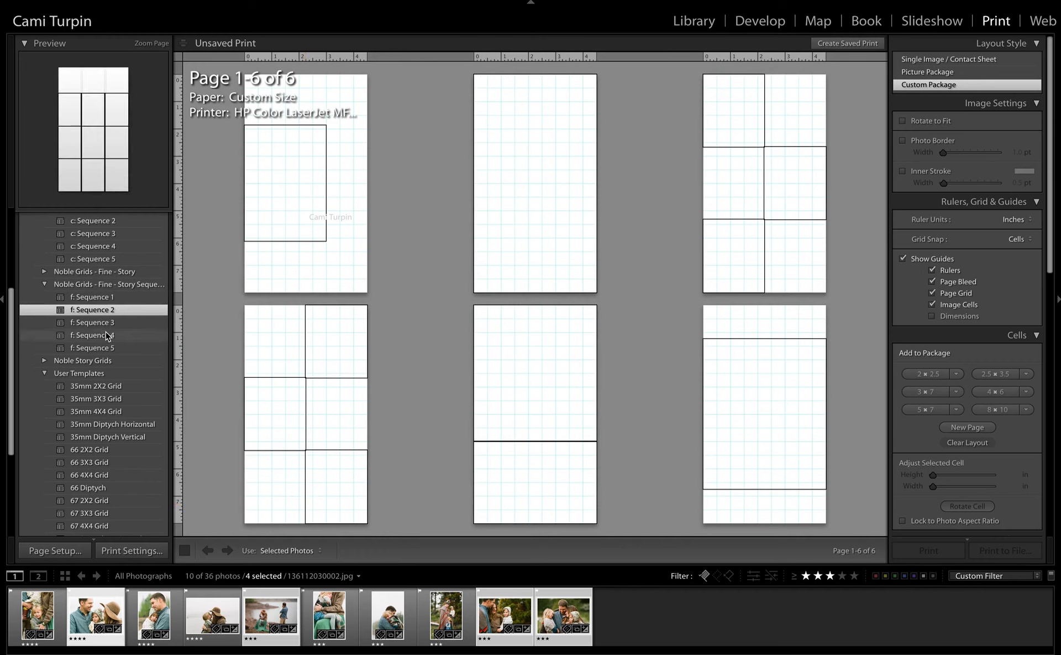
scroll(108, 335, "up", 1)
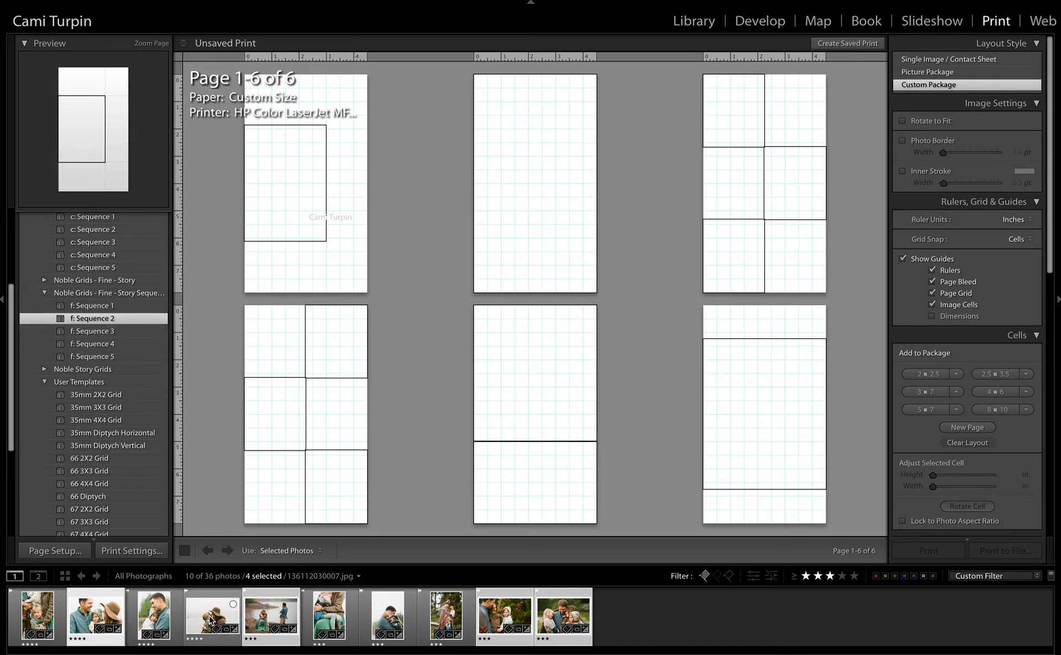
Step: Fill page 2 with the first photo, and place the fifth photo in page 5's lower cell and the sixth in its upper cell
left_click_drag(42, 615, 529, 236)
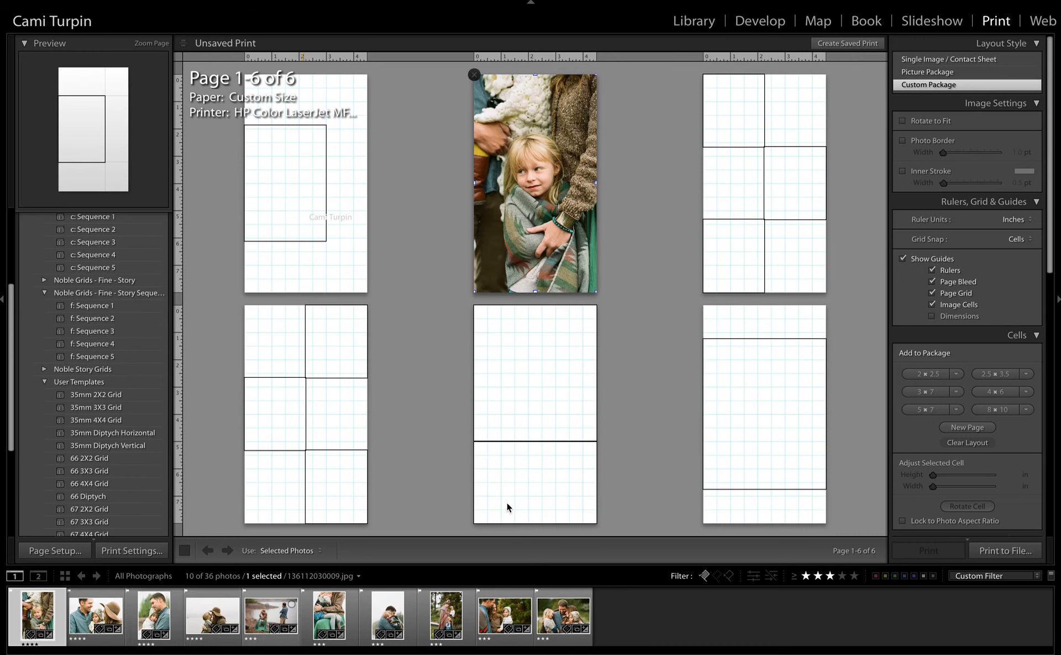
left_click_drag(508, 503, 520, 496)
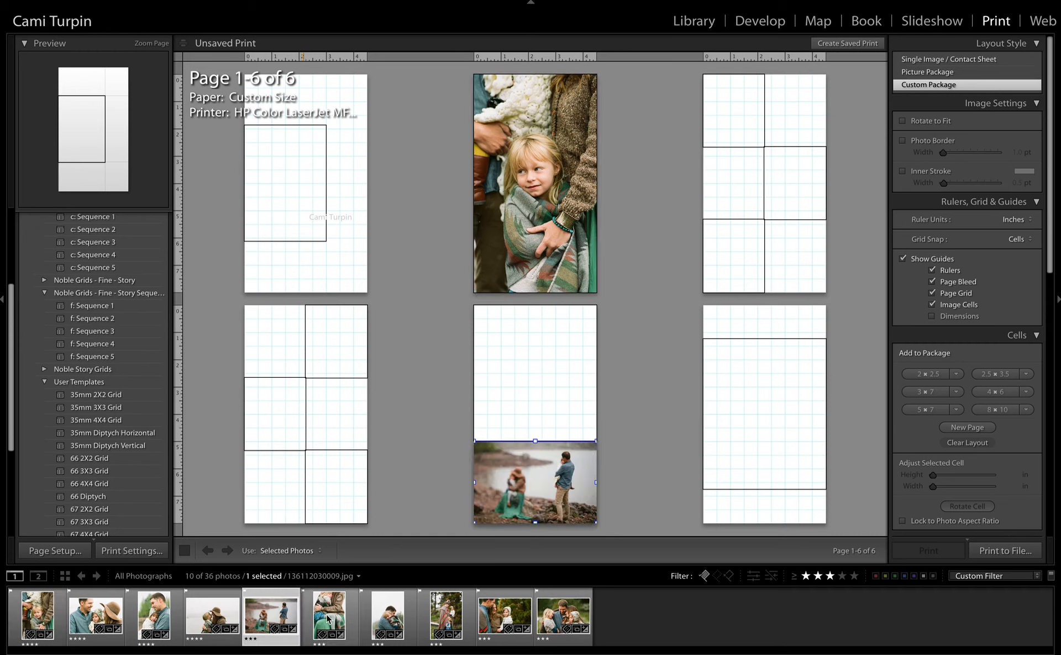
left_click_drag(326, 619, 552, 369)
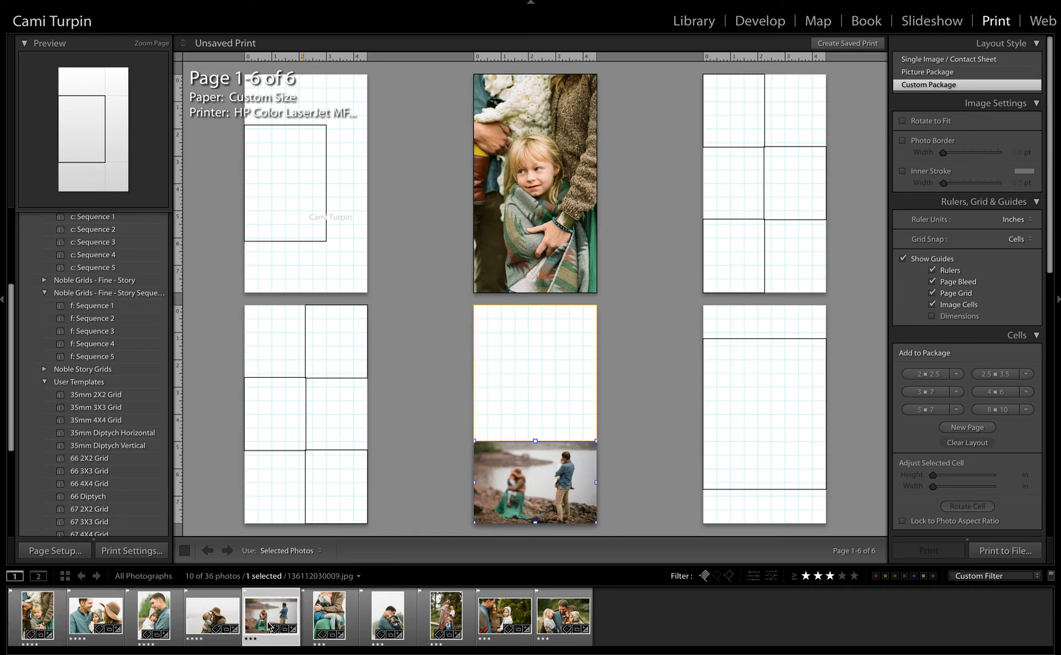
Step: Place the eighth photo on page 1 and the ninth on page 6, shifting the latter within its cell to show the father
left_click_drag(452, 619, 295, 196)
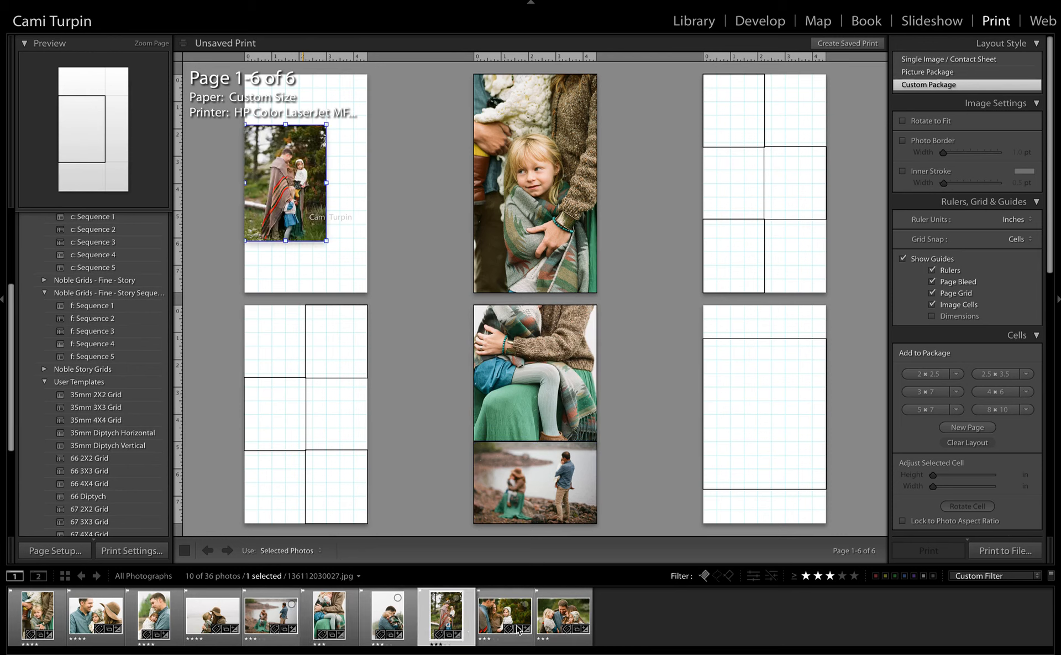
left_click_drag(507, 613, 780, 407)
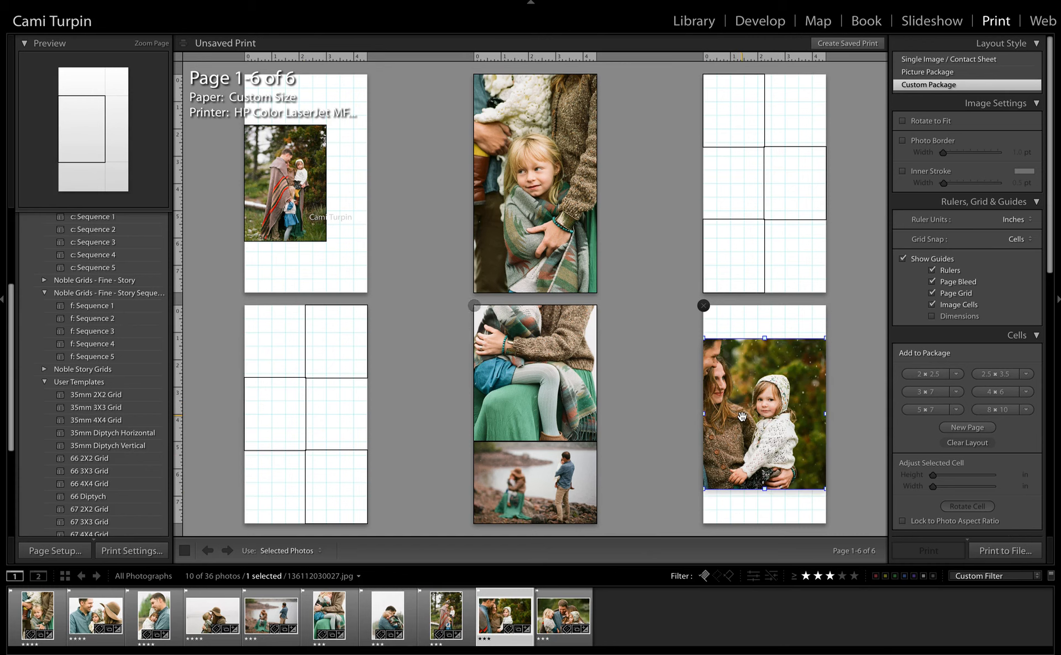
left_click_drag(752, 418, 800, 417)
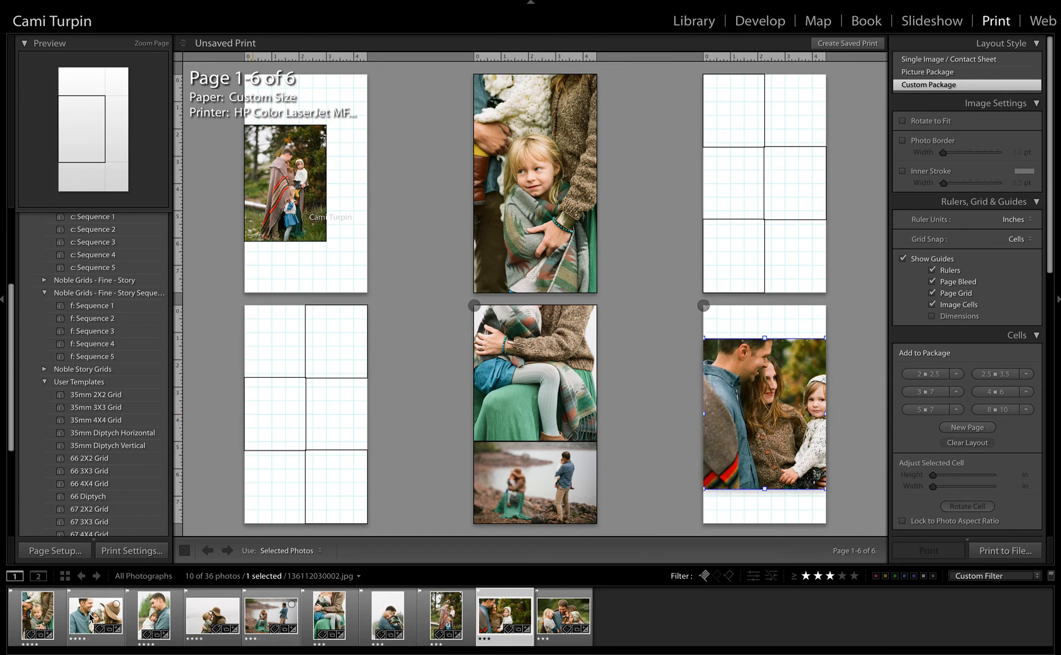
Step: Fill alternating cells on page 4 with the fifth photo at upper right, the third at middle left and the tenth at lower right
left_click_drag(58, 625, 281, 342)
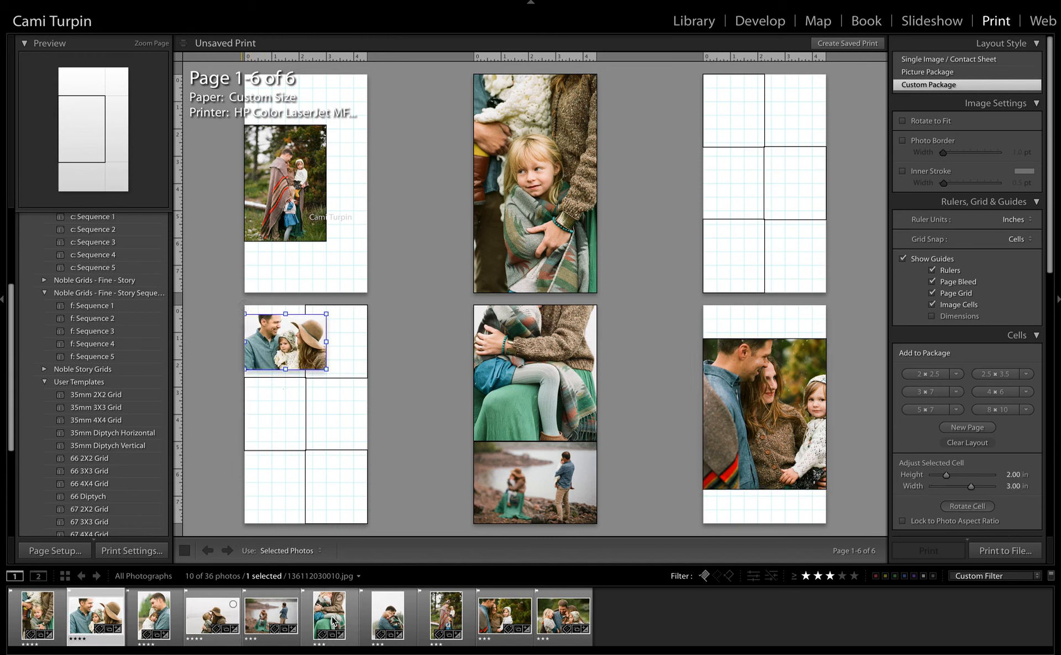
key("Delete")
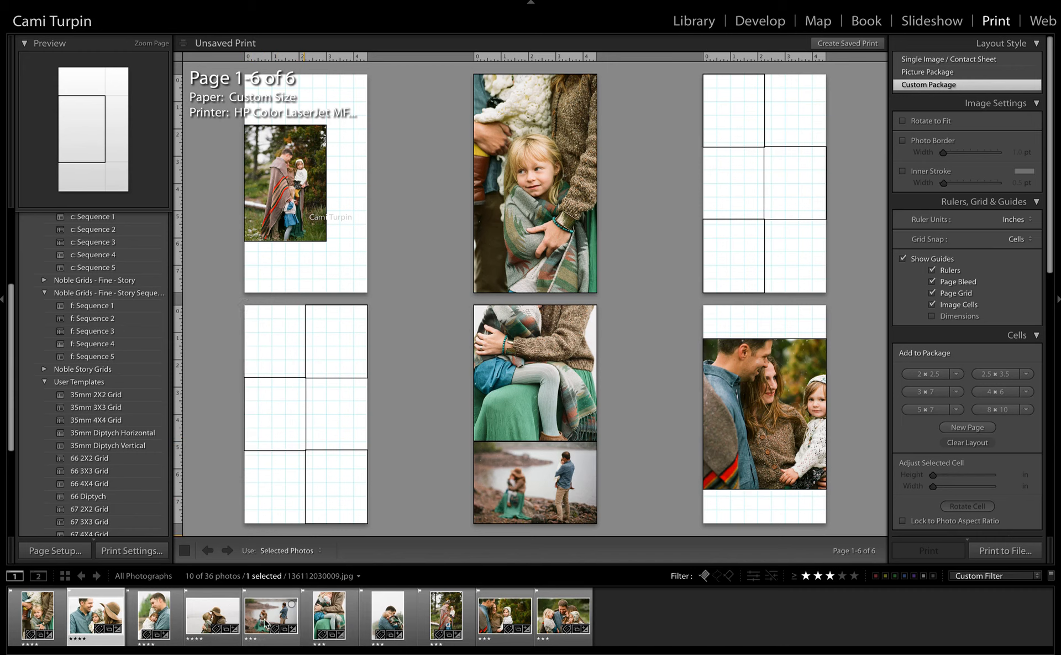
left_click_drag(268, 622, 344, 360)
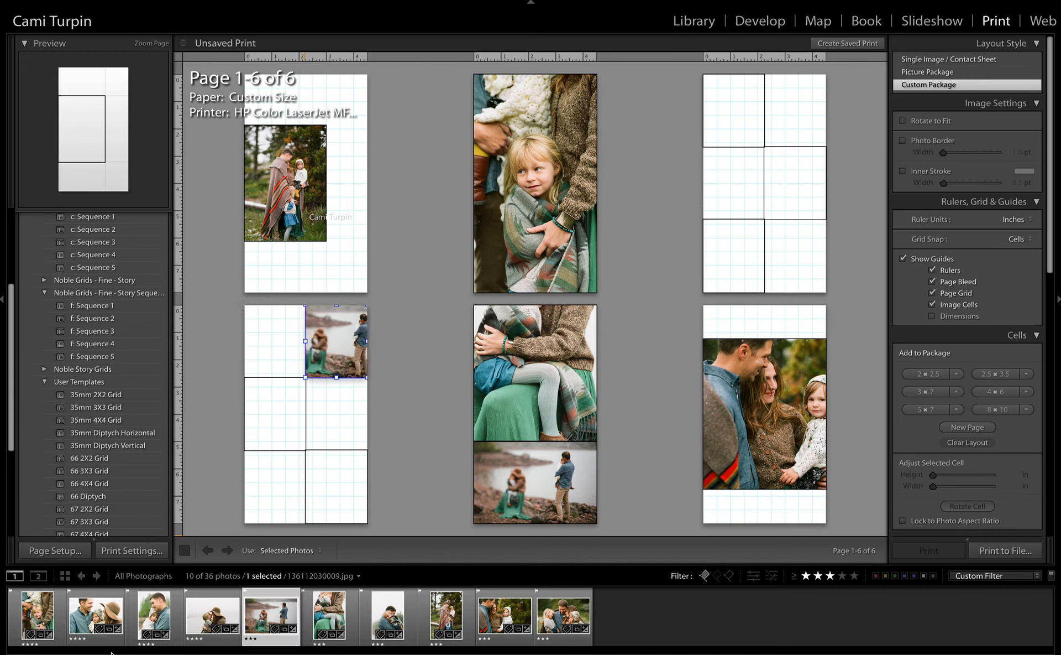
left_click_drag(158, 622, 275, 431)
left_click_drag(554, 639, 362, 498)
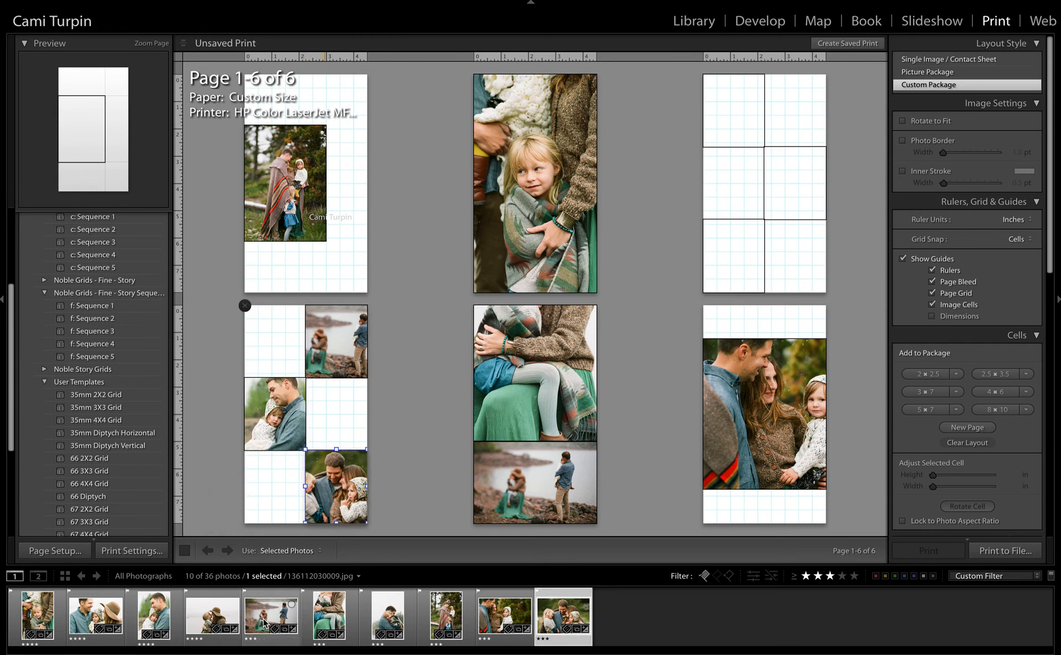
Step: Fill alternating cells on page 3 with the fifth photo at lower left, the eighth at middle right and the ninth at upper left
left_click_drag(265, 623, 733, 259)
left_click_drag(445, 615, 796, 193)
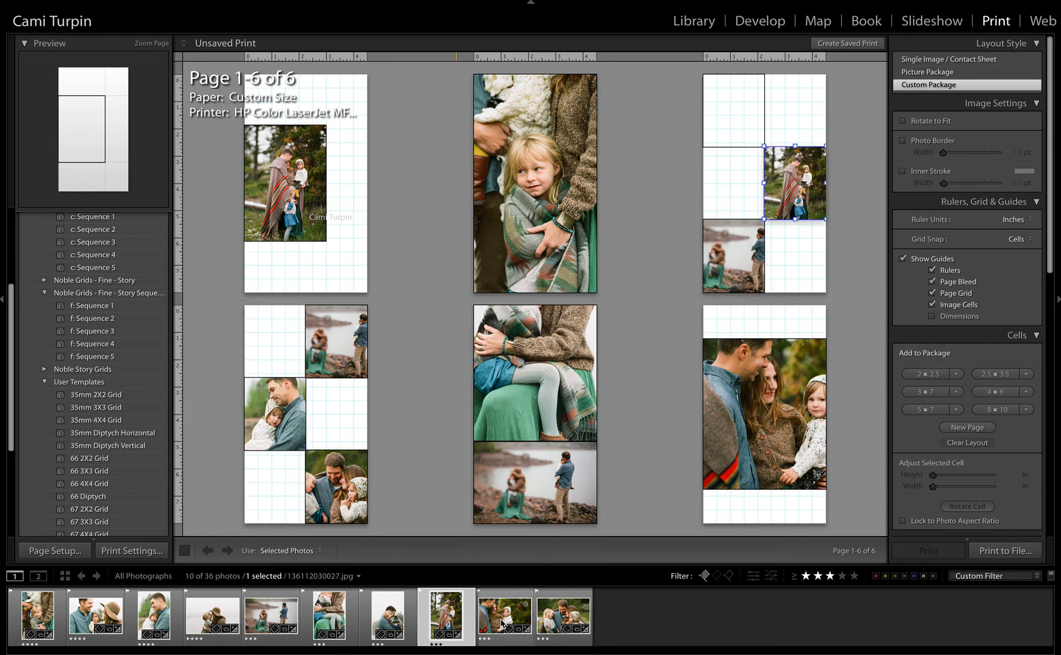
left_click_drag(502, 623, 732, 123)
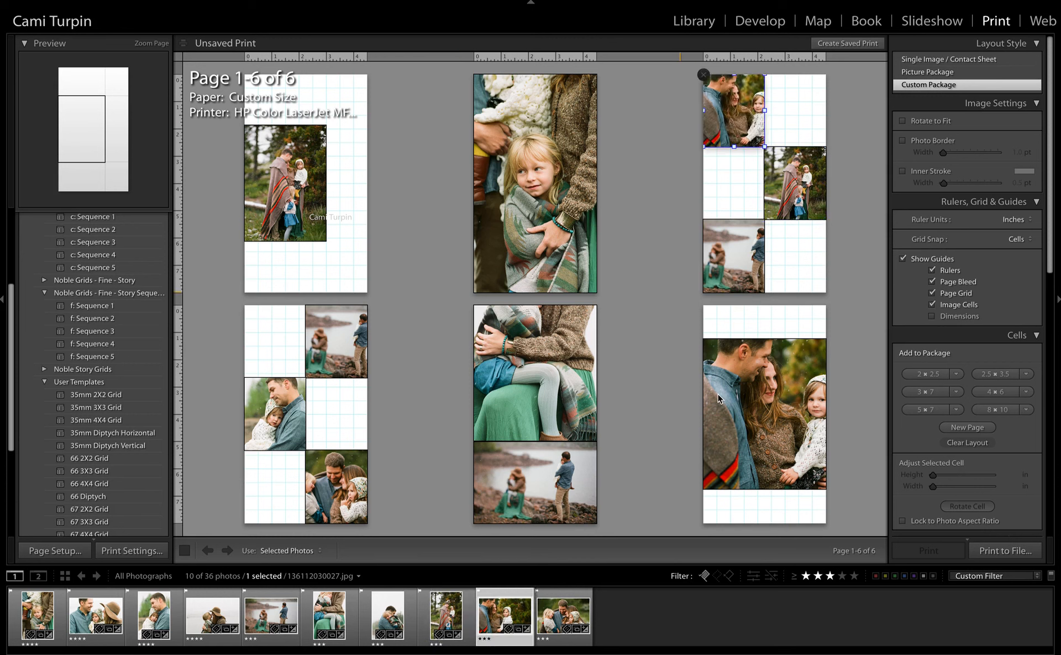
Step: Print the six-page story layout to file as Stories in the Test Family folder
left_click(1000, 552)
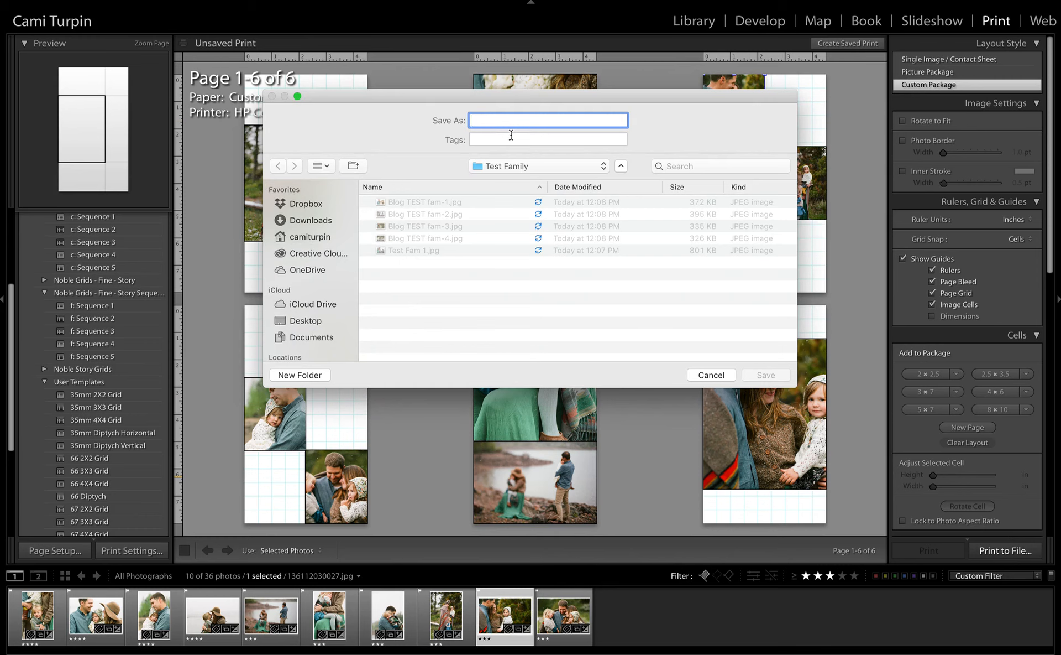
type("Stories")
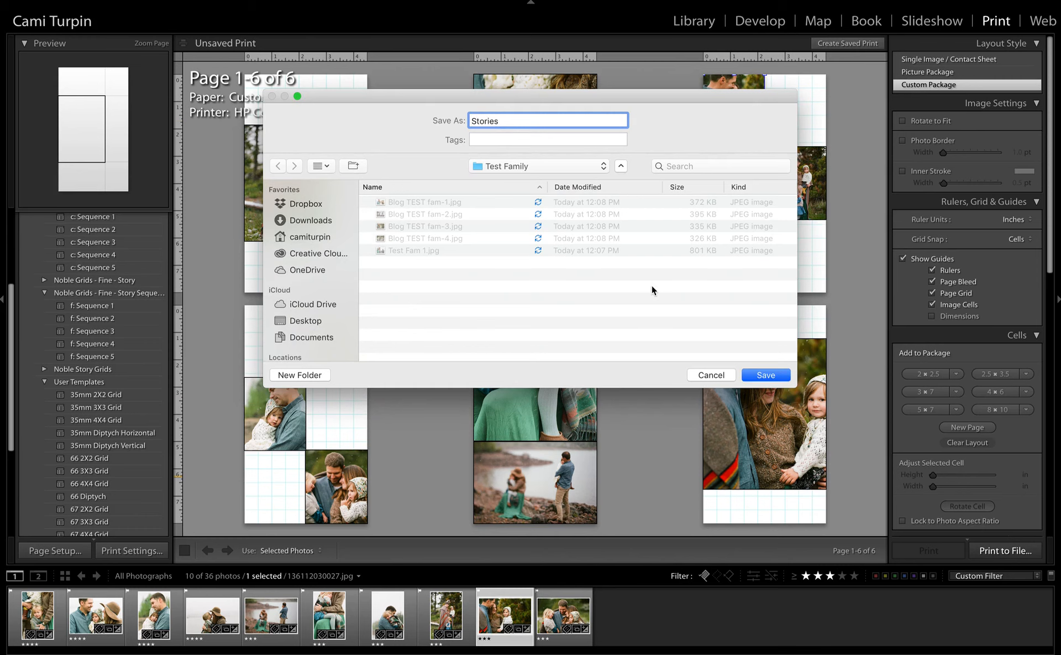
left_click(765, 375)
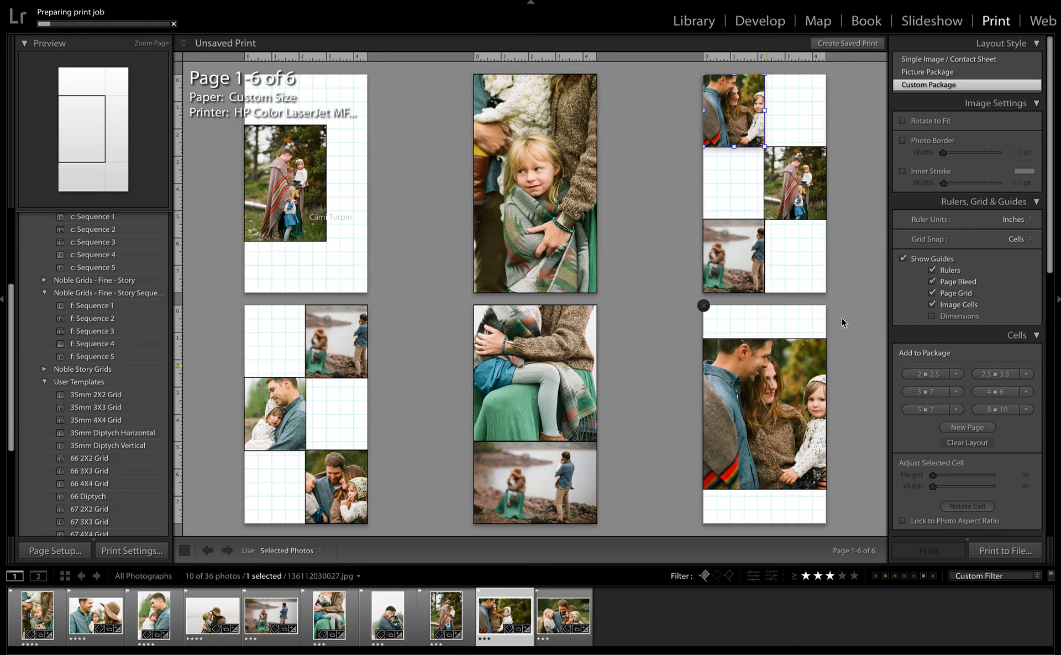
Step: Switch to Chrome, refresh the ShootProof galleries and look through the photos in the TEST Family gallery
key("ctrl+Left")
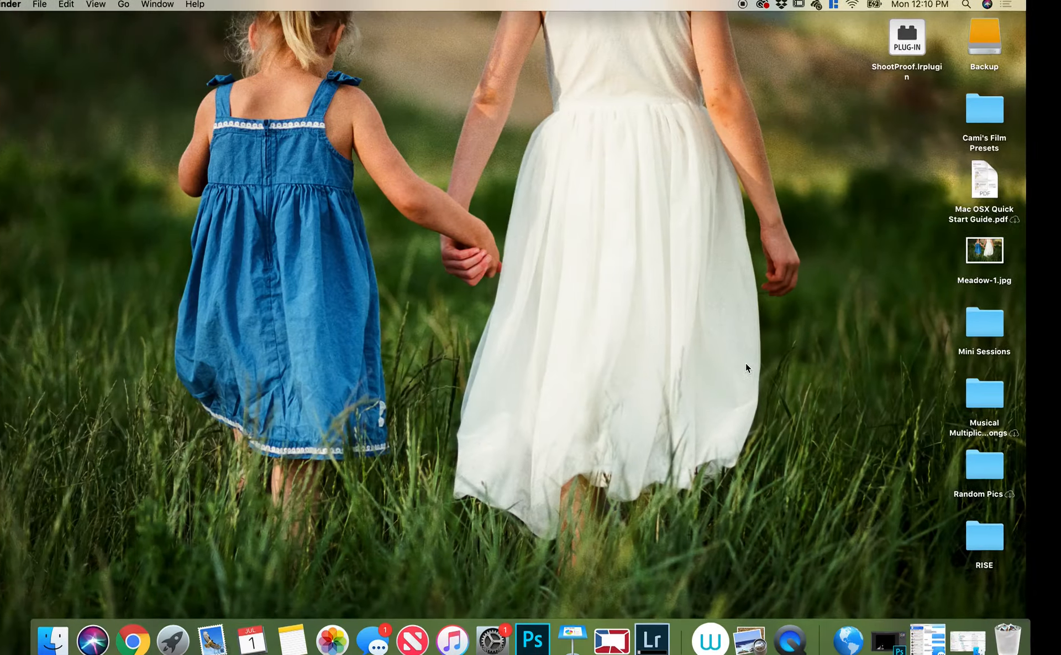
left_click(132, 639)
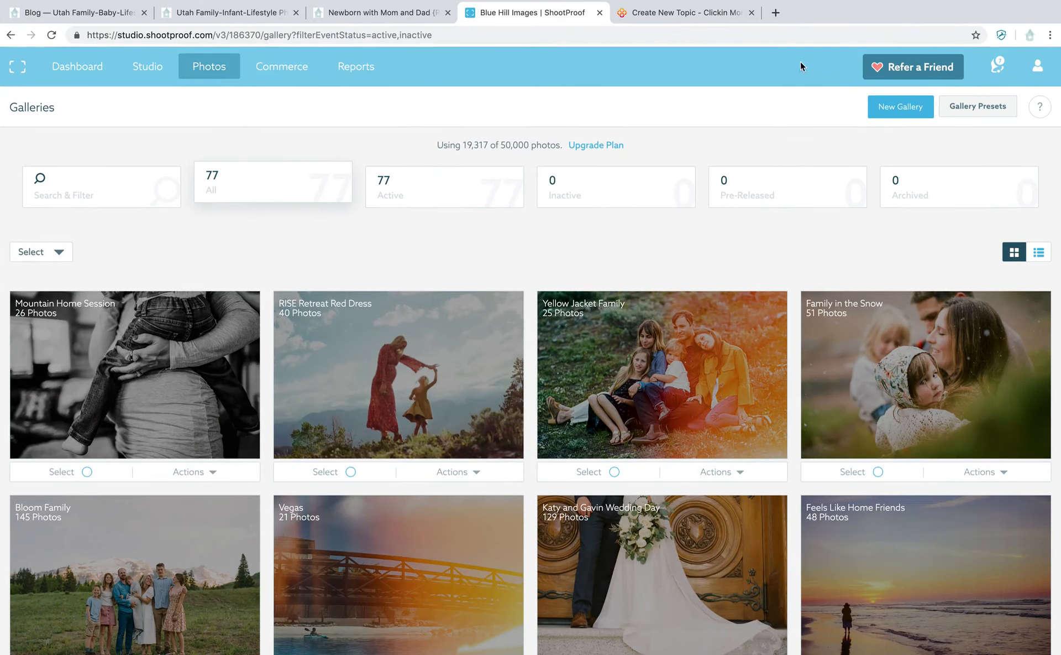
left_click(52, 36)
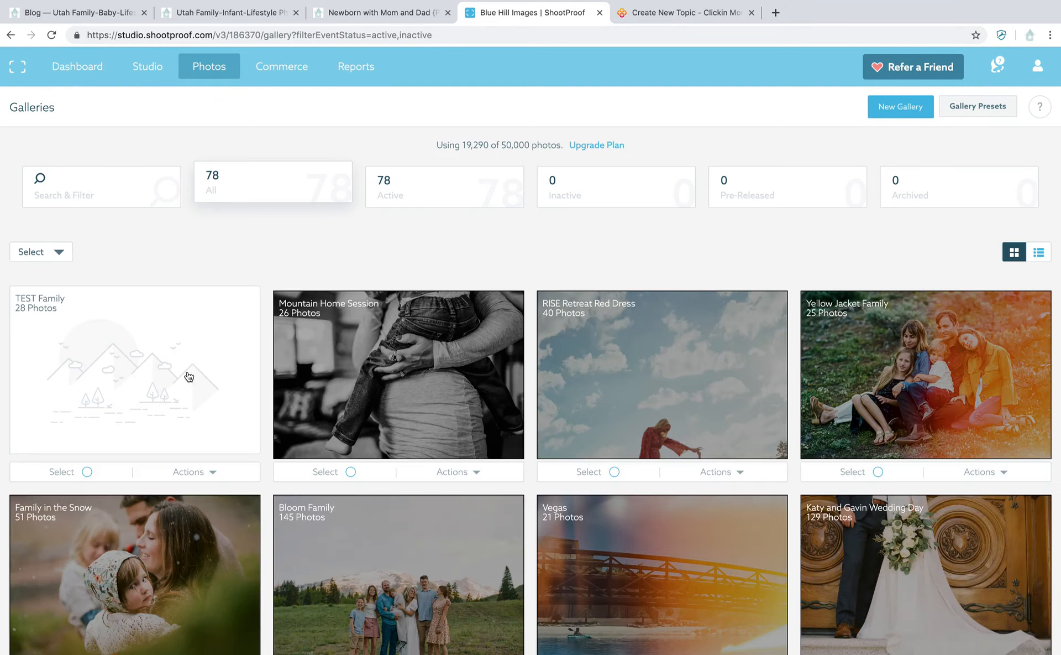
left_click(141, 382)
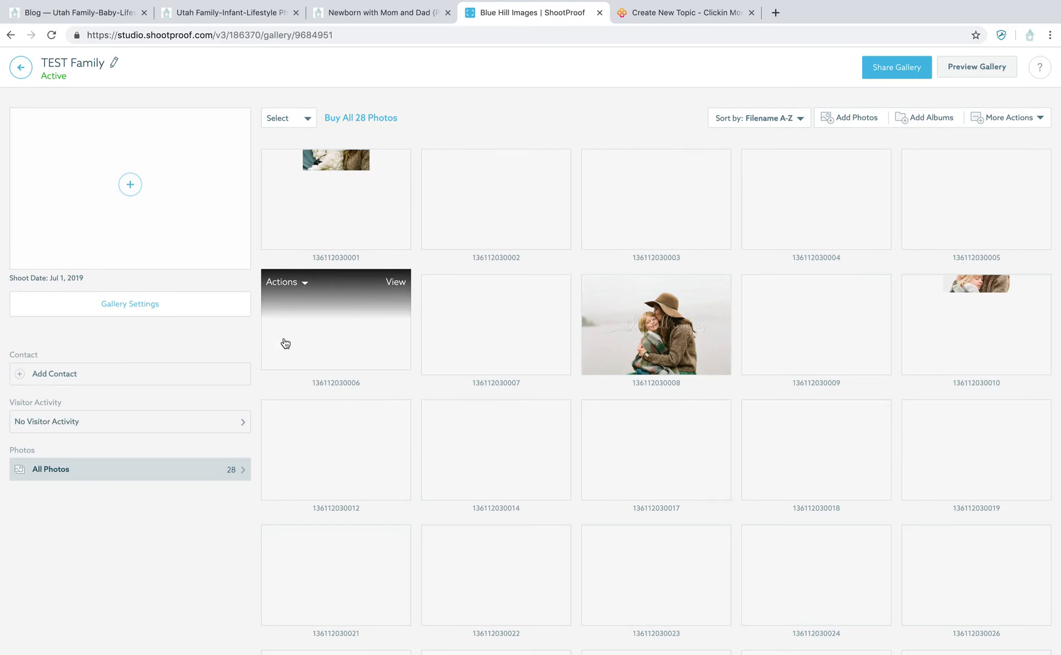
scroll(500, 282, "down", 5)
scroll(501, 282, "up", 5)
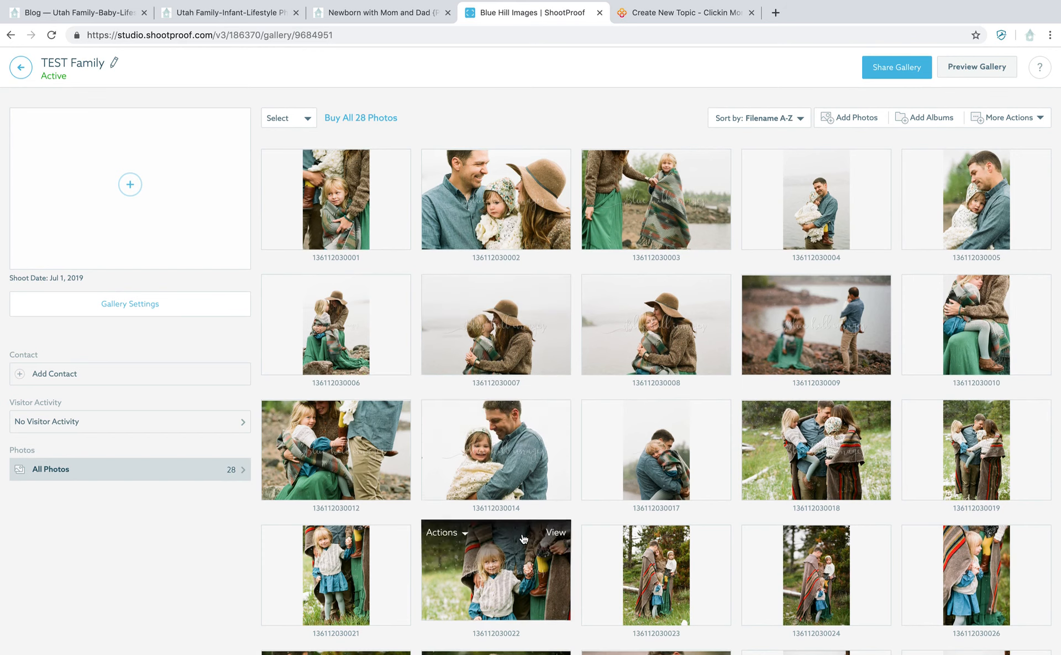
Step: Switch back to the story layout in Lightroom
key("F11")
key("ctrl+Right")
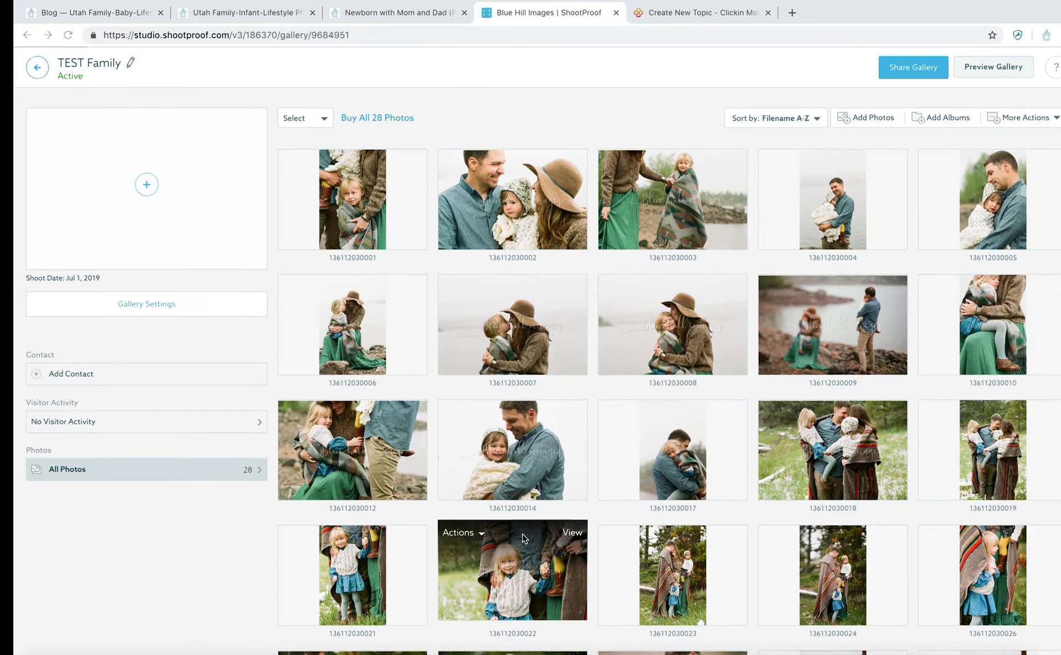
key("ctrl+Left")
left_click(658, 635)
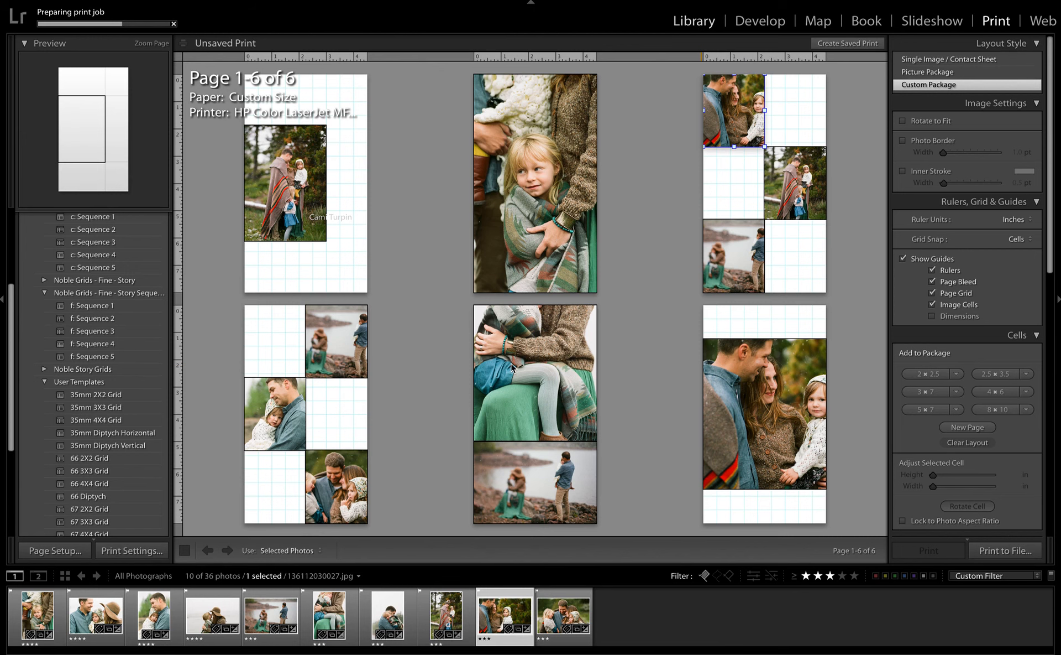
Step: Return to the Library grid and open the fourth photo, of the mother in the hat nose to nose with her child, in Develop
key("g")
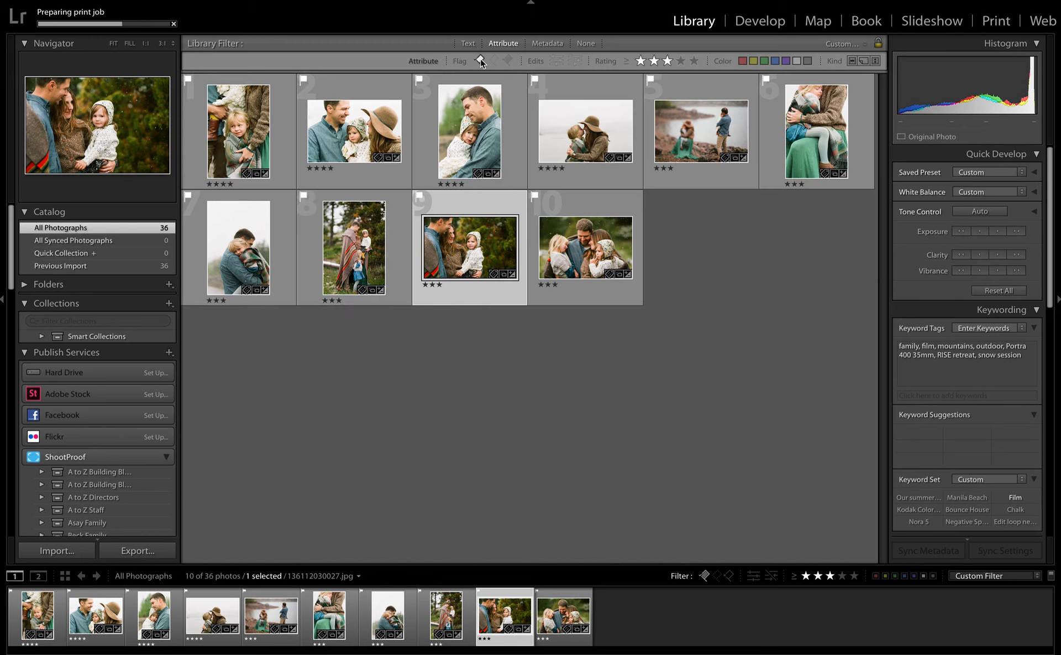
left_click(583, 139)
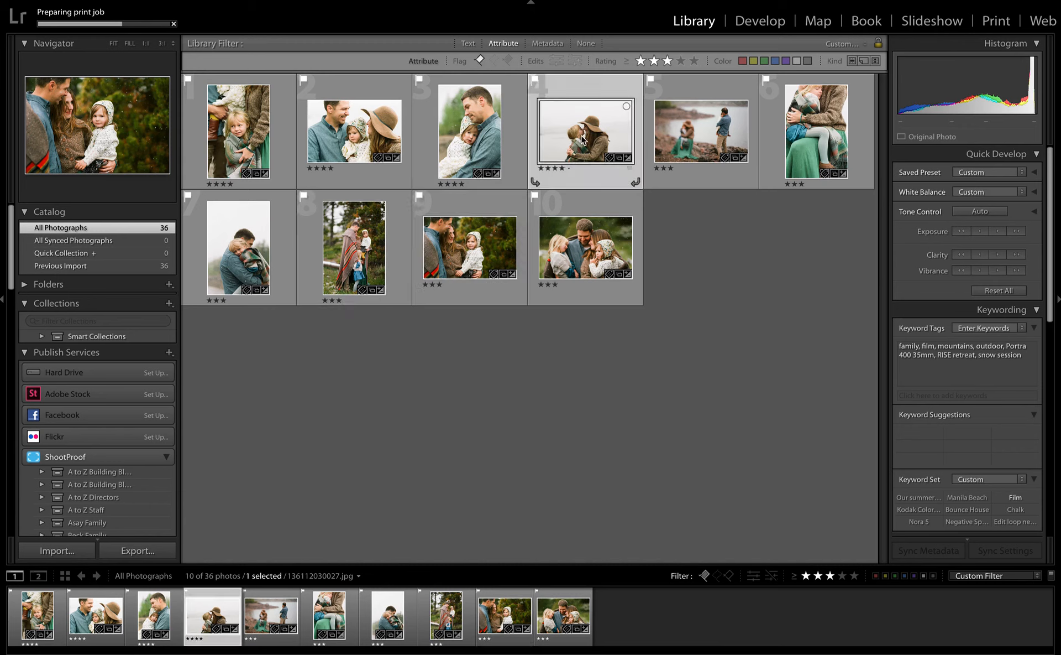
double_click(583, 139)
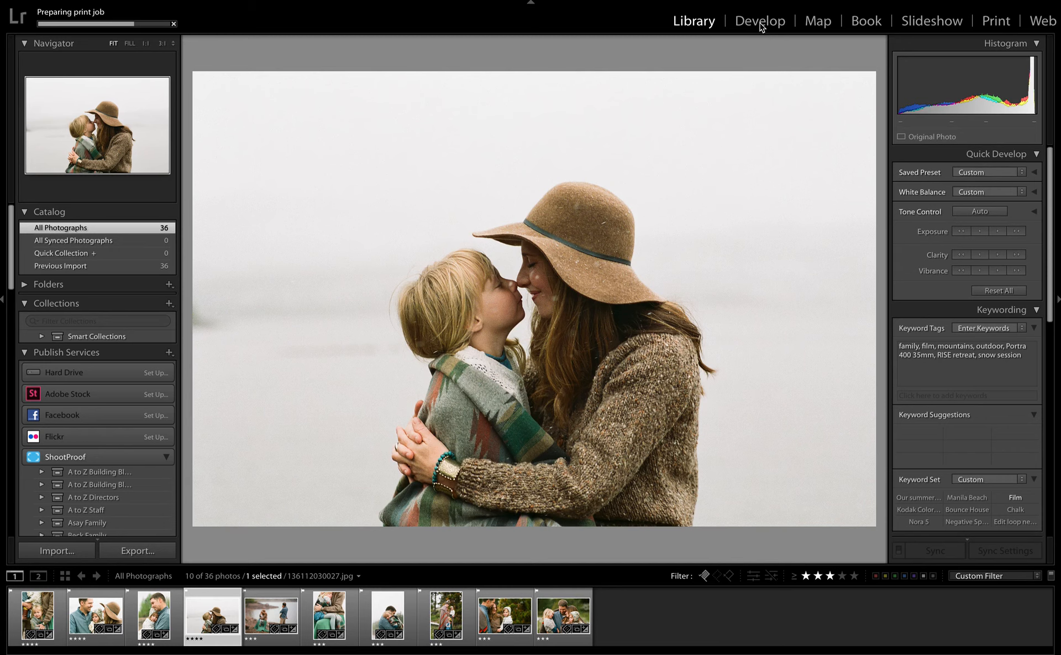
left_click(766, 26)
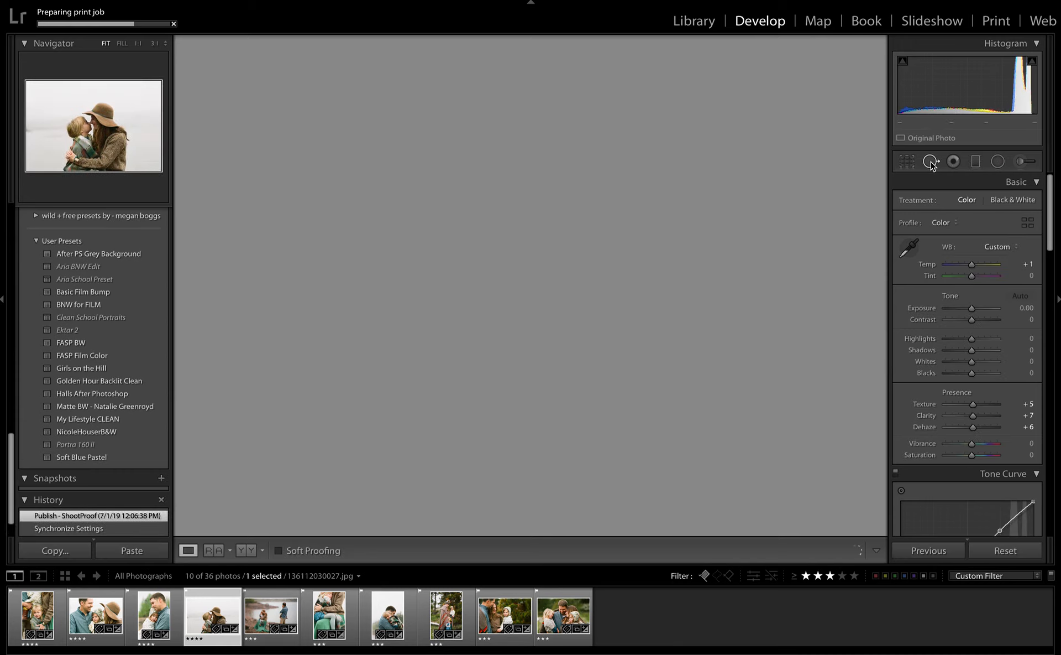
Step: Heal the spot at the sky's upper edge with size 73 and the dark smudge on the left horizon with size 81, then finish spot removal
left_click(931, 162)
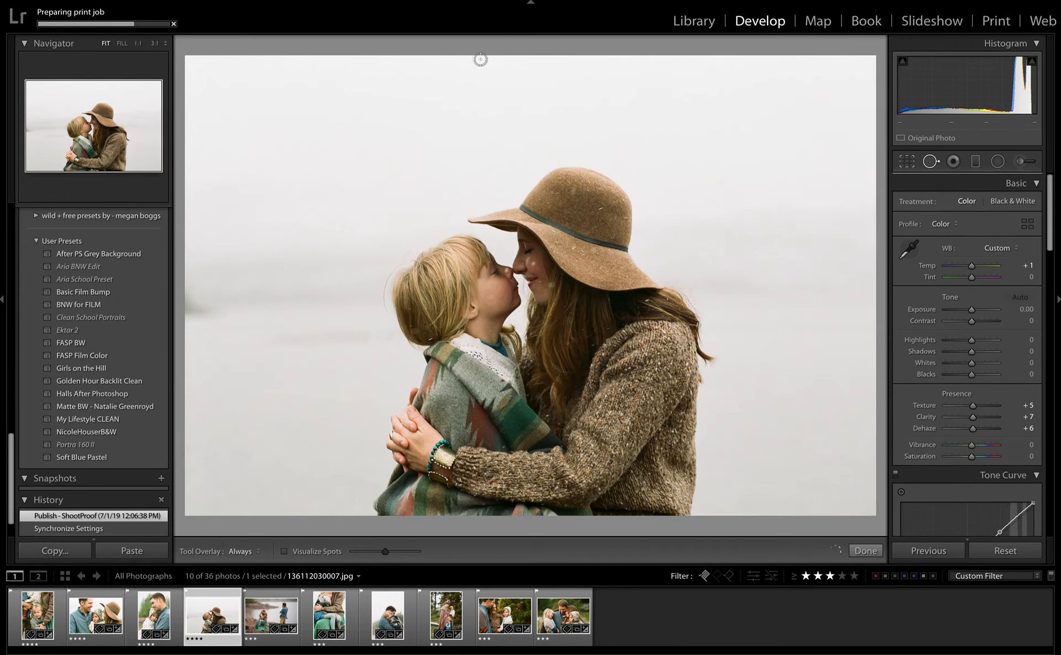
left_click(481, 60)
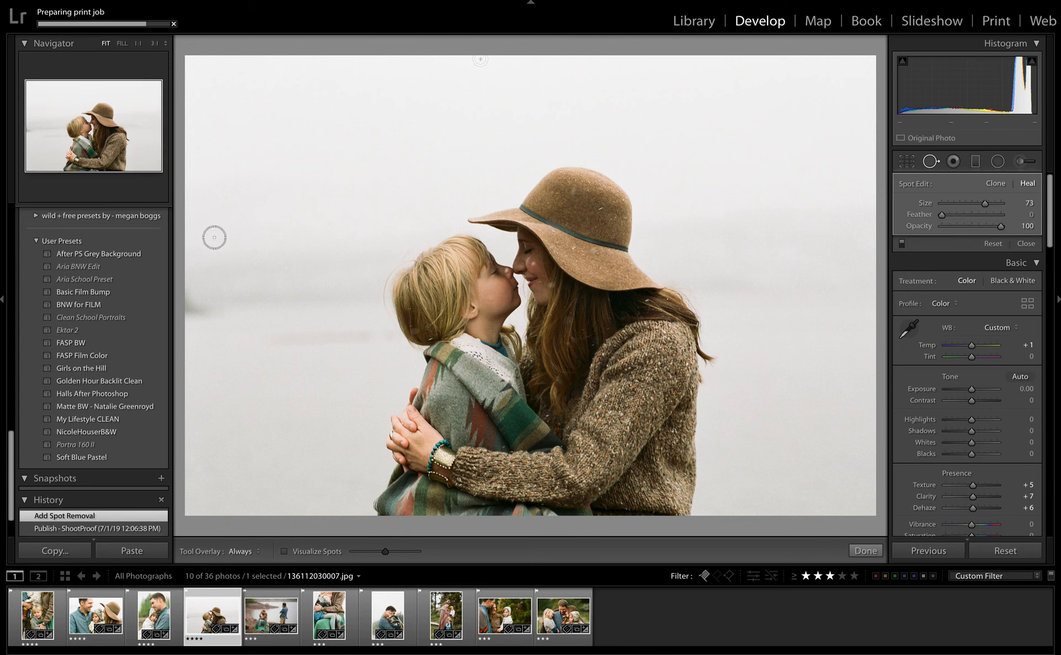
scroll(214, 237, "up", 5)
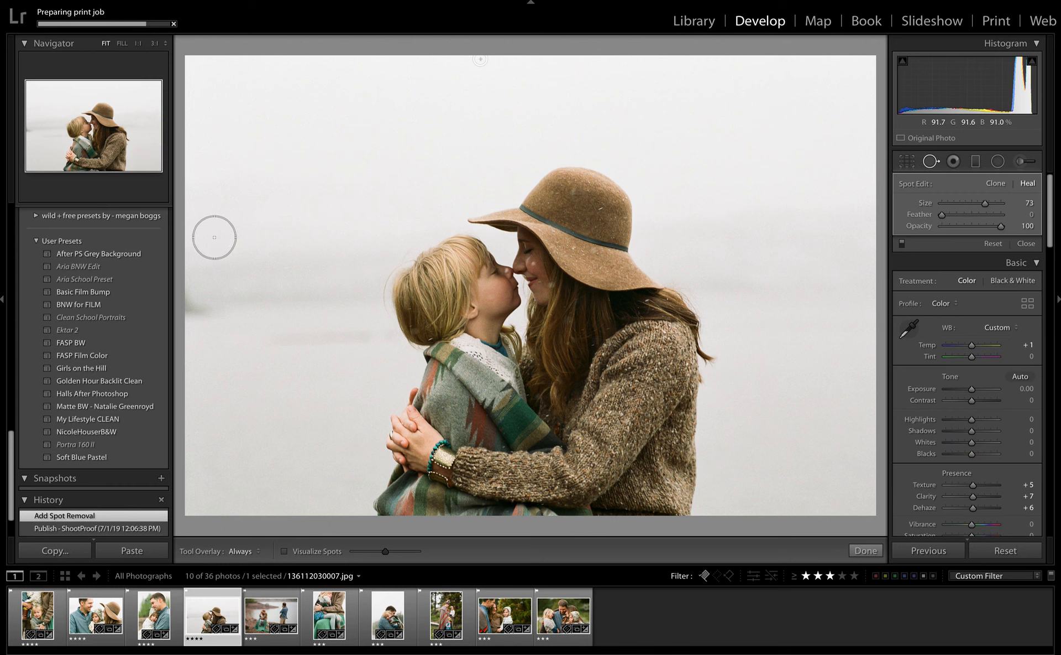
left_click(200, 305)
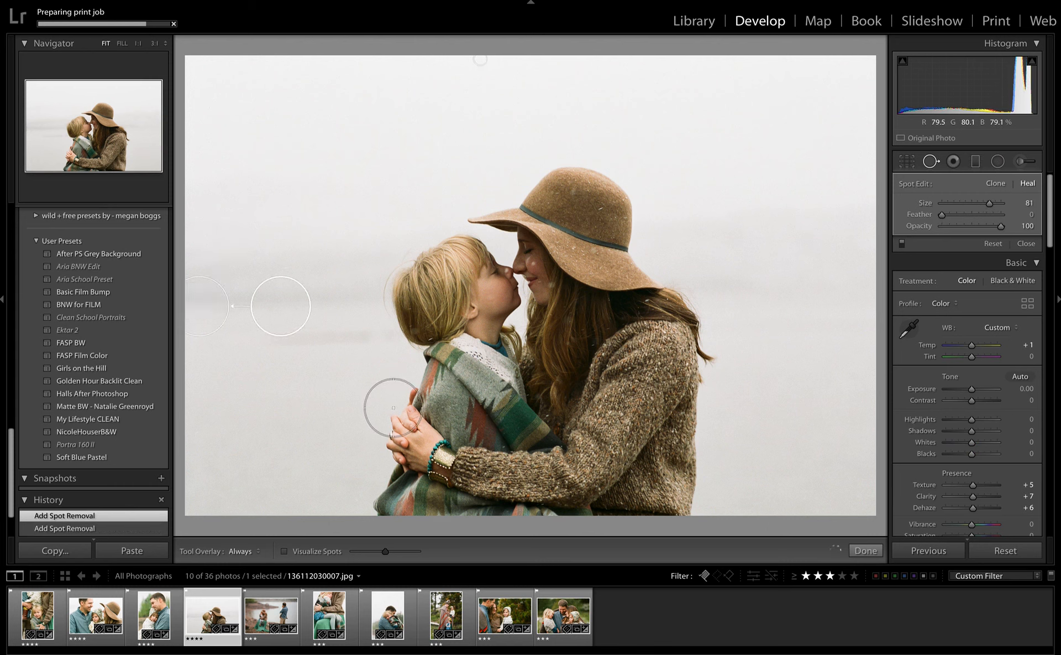
left_click(865, 551)
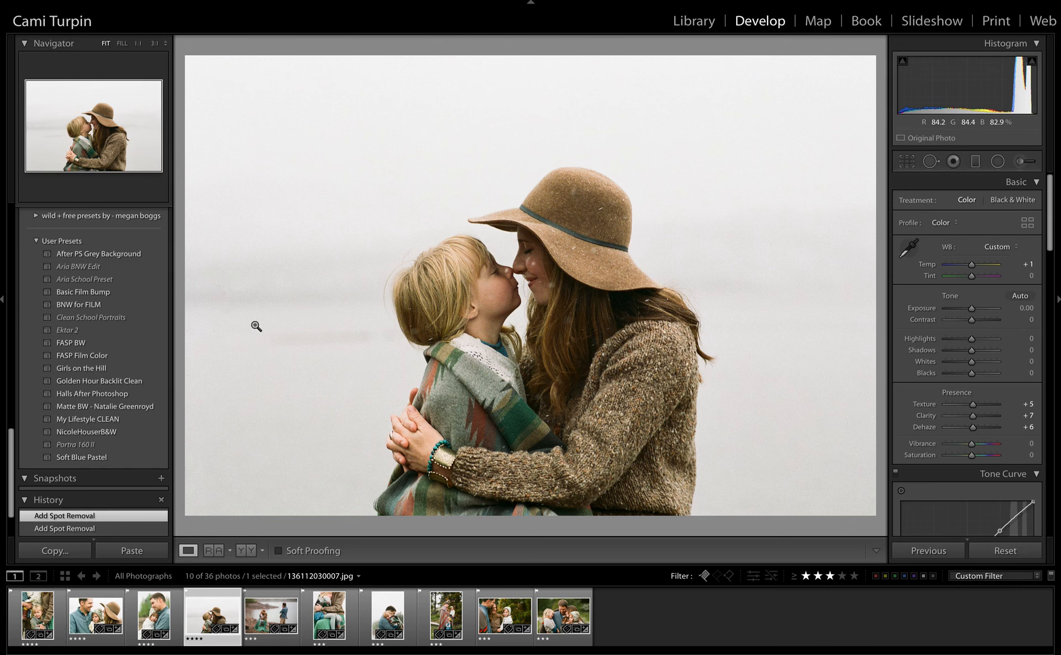
Step: Return to the Library and publish the retouched photo to the TEST Family gallery in the ShootProof service
left_click(691, 24)
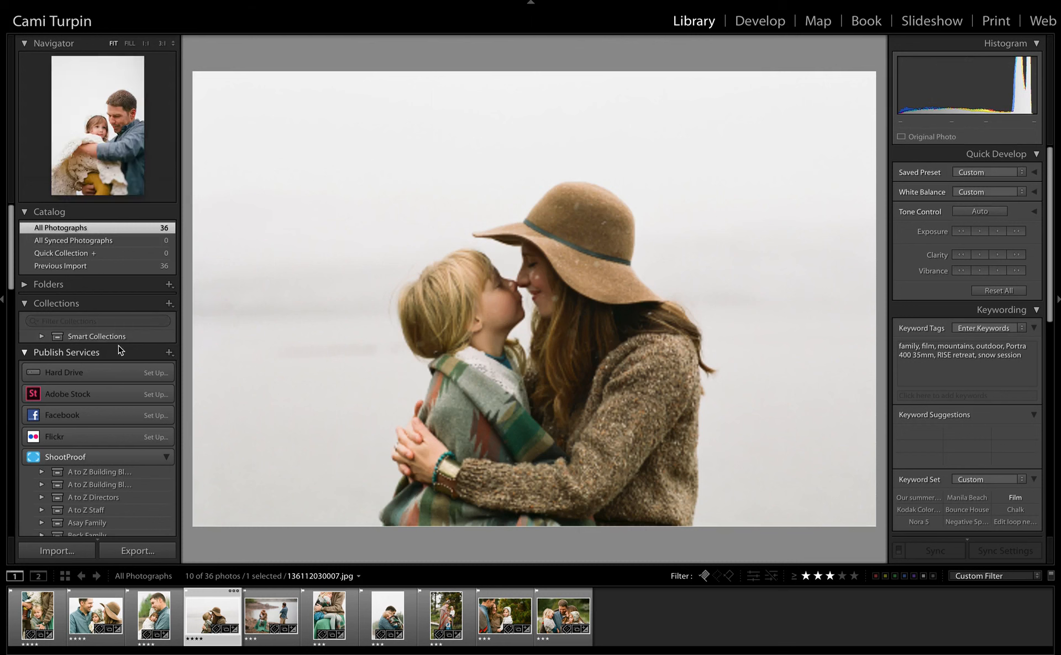
scroll(119, 349, "down", 5)
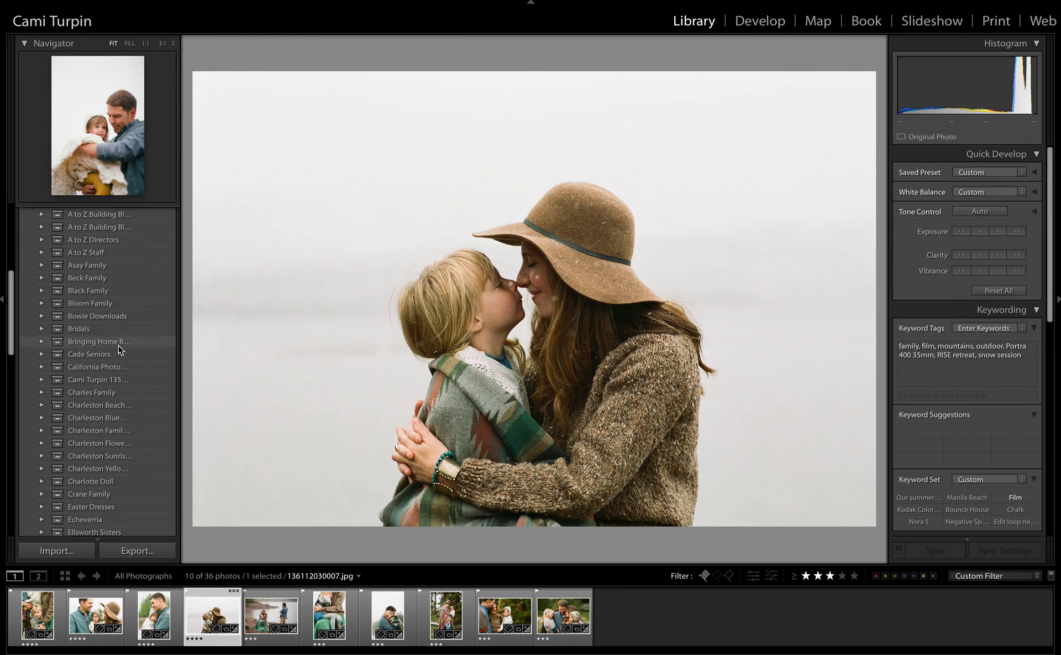
scroll(119, 349, "down", 10)
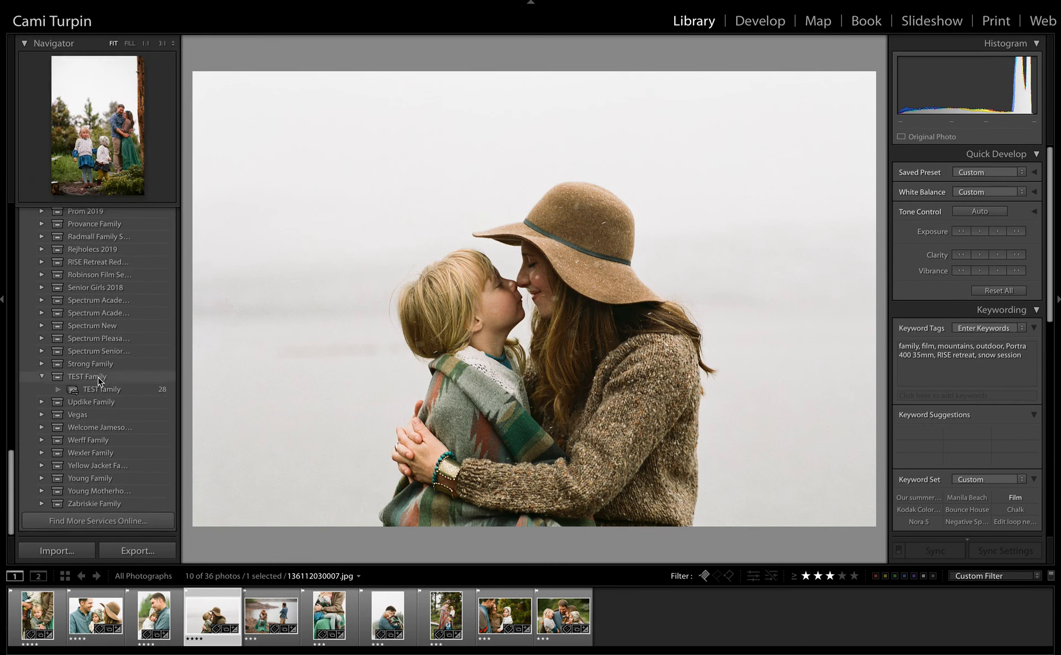
right_click(97, 376)
left_click(132, 466)
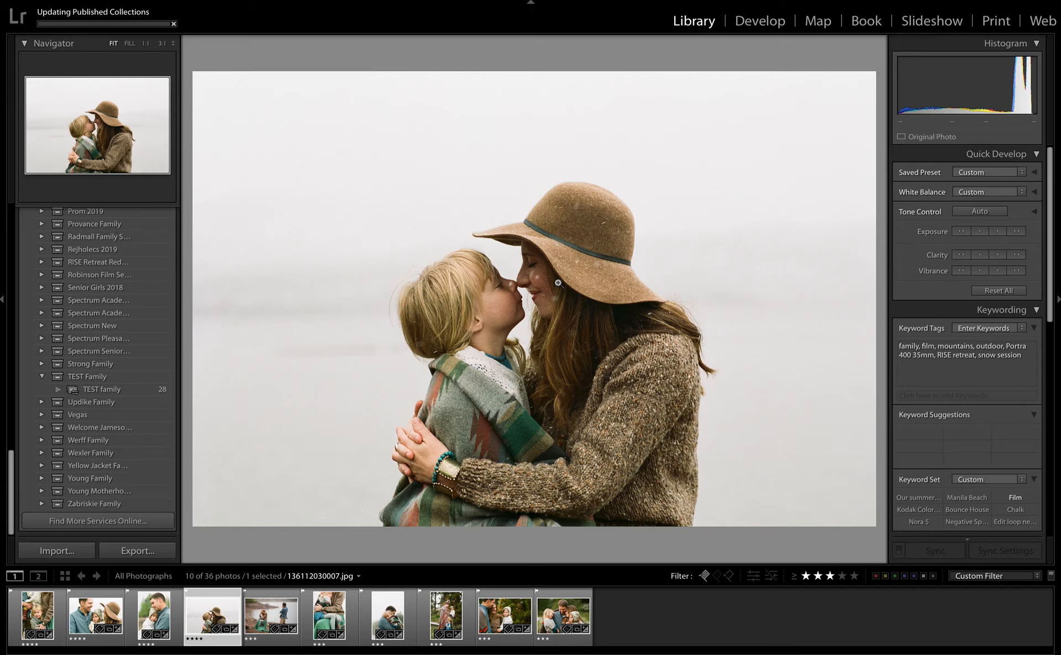
Step: Switch between Chrome and Lightroom to check the ShootProof TEST Family gallery against the publishing progress, ending in Chrome
key("ctrl+Left")
left_click(134, 643)
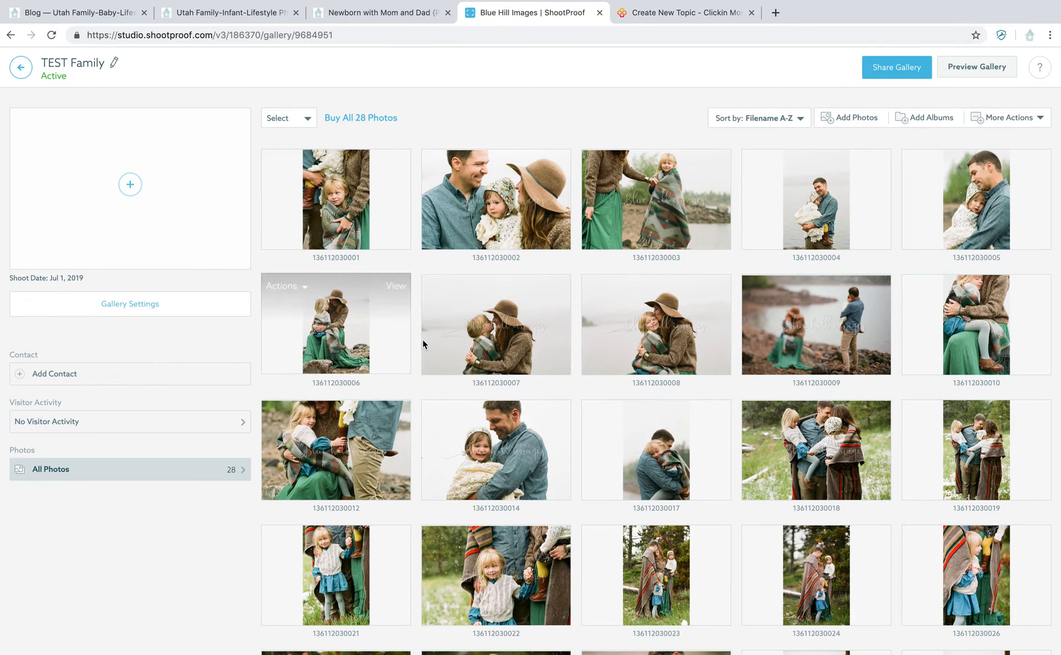
mouse_move(429, 329)
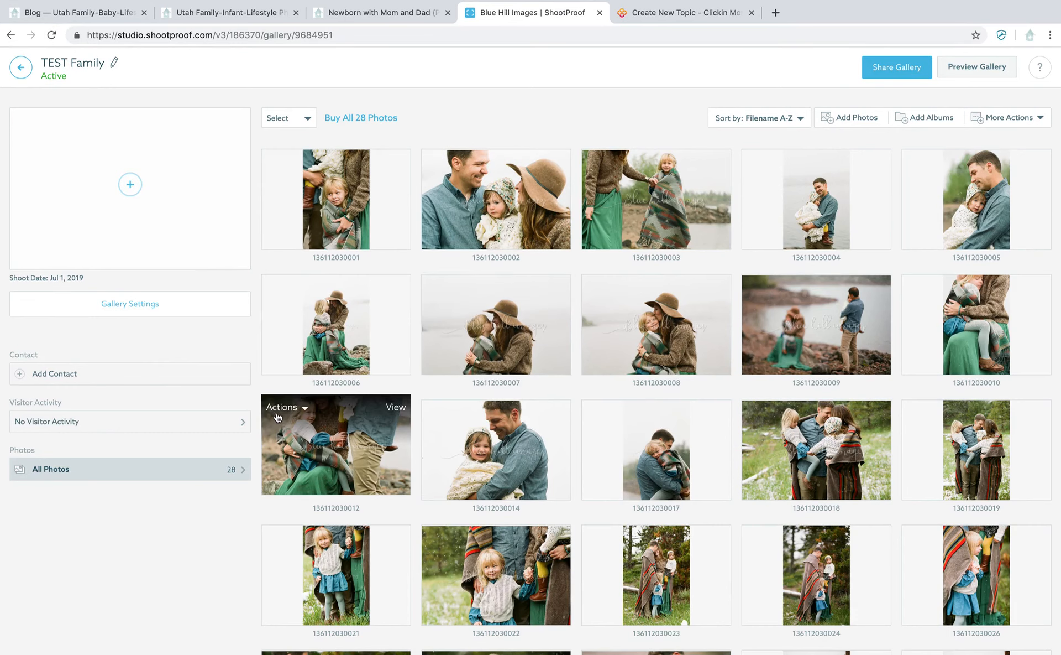
key("ctrl+Right")
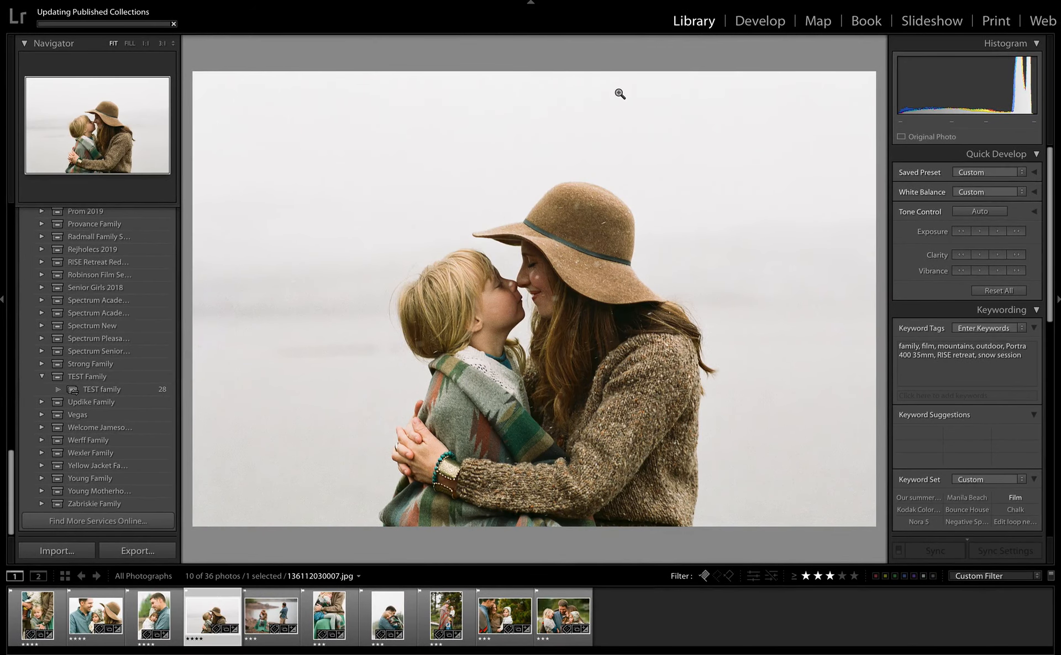
key("ctrl+Left")
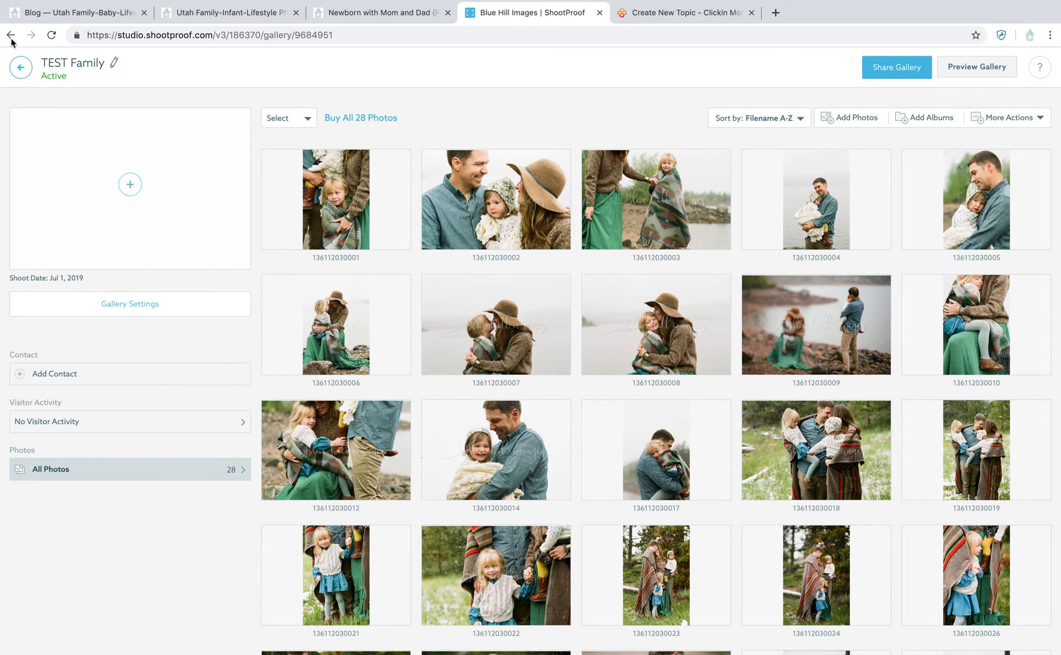
key("ctrl+Right")
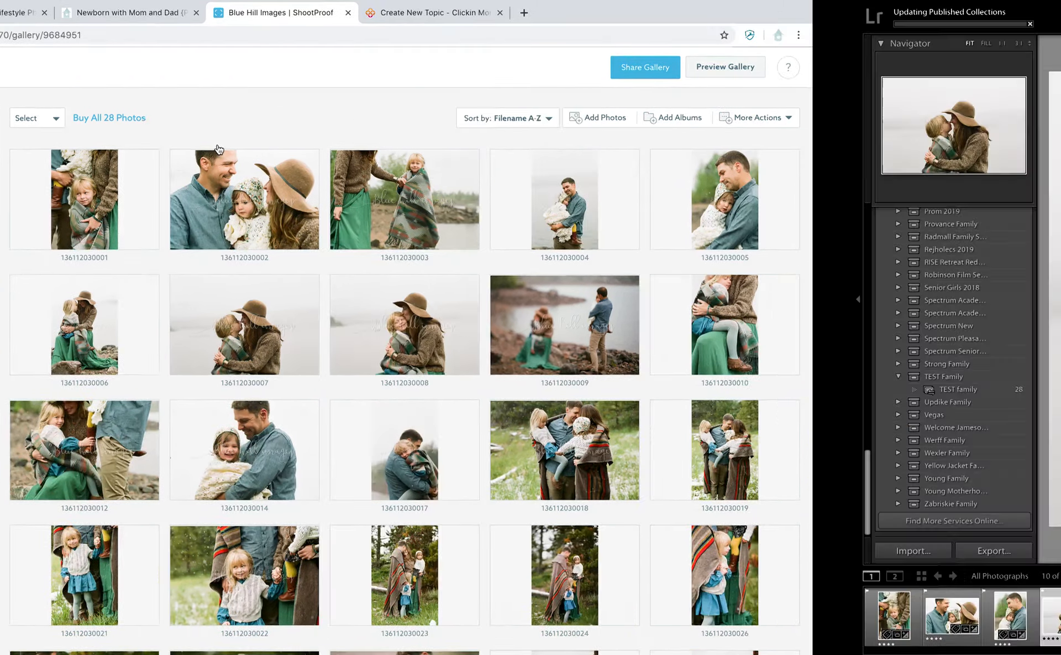
key("ctrl+Left")
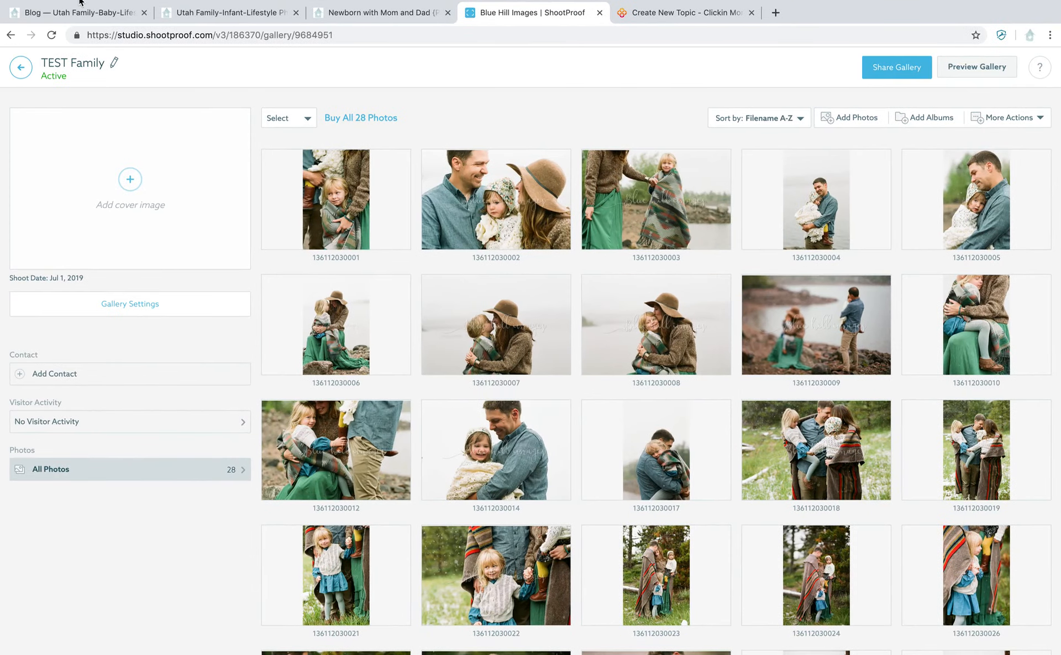
Step: Take the Chrome window out of full screen and minimize it to reveal the desktop
mouse_move(62, 4)
left_click(34, 18)
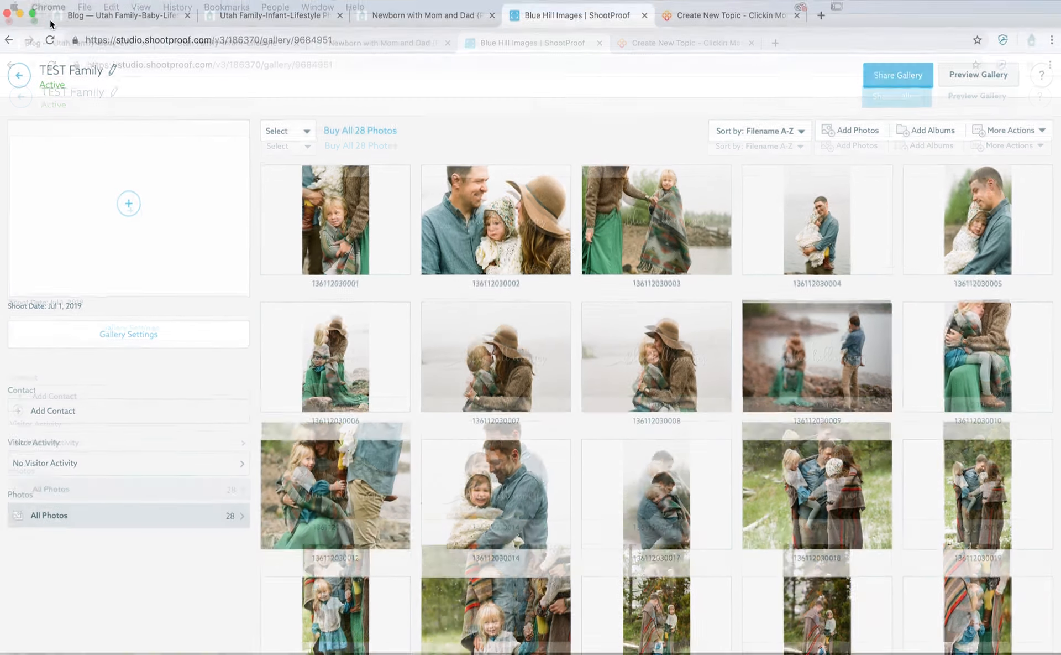
left_click(22, 25)
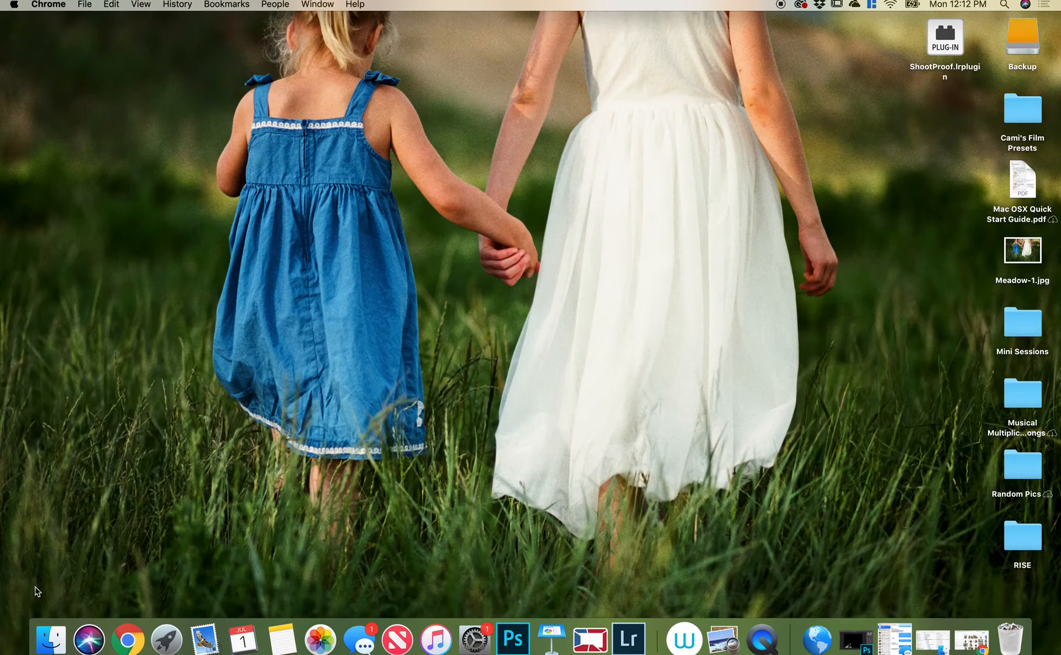
Step: Switch to Finder, open the Blogs folder in OneDrive and locate the Test Family folder
left_click(51, 650)
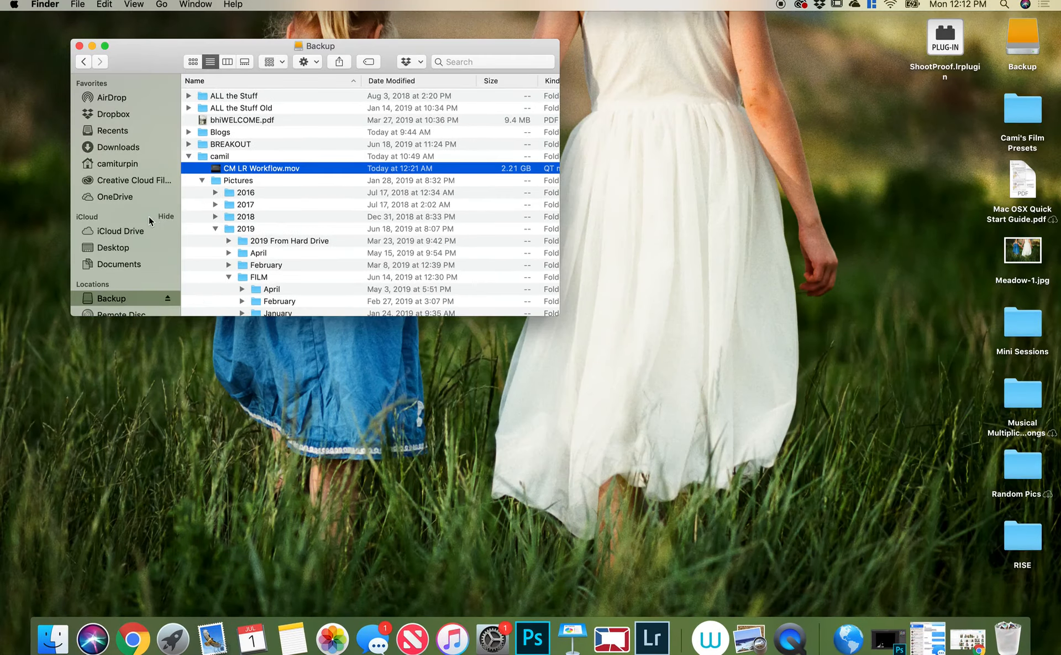
left_click(131, 198)
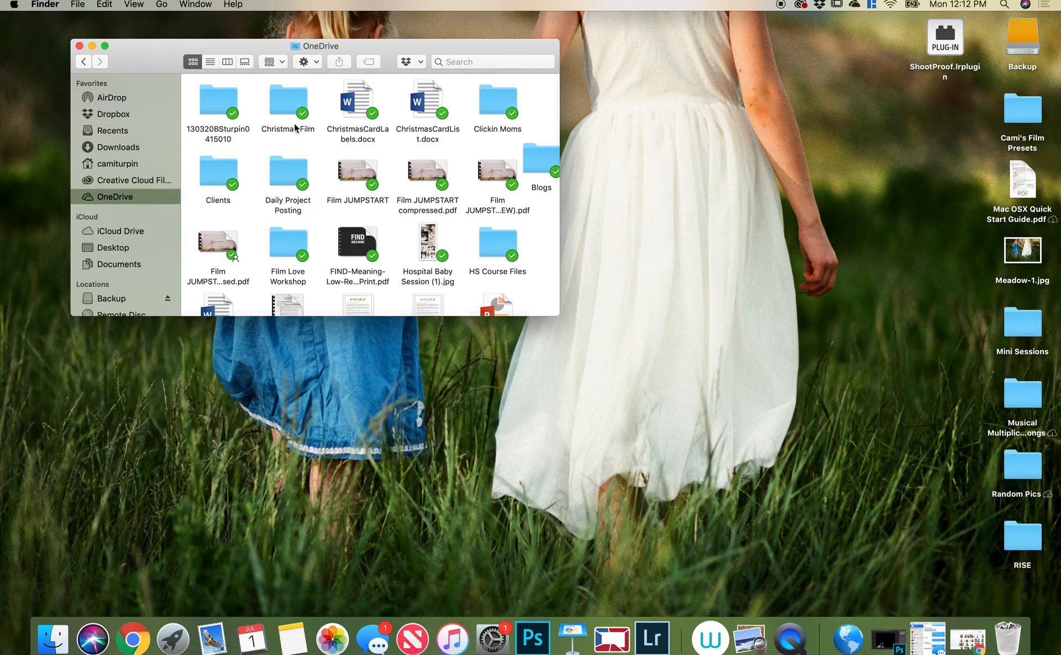
double_click(542, 157)
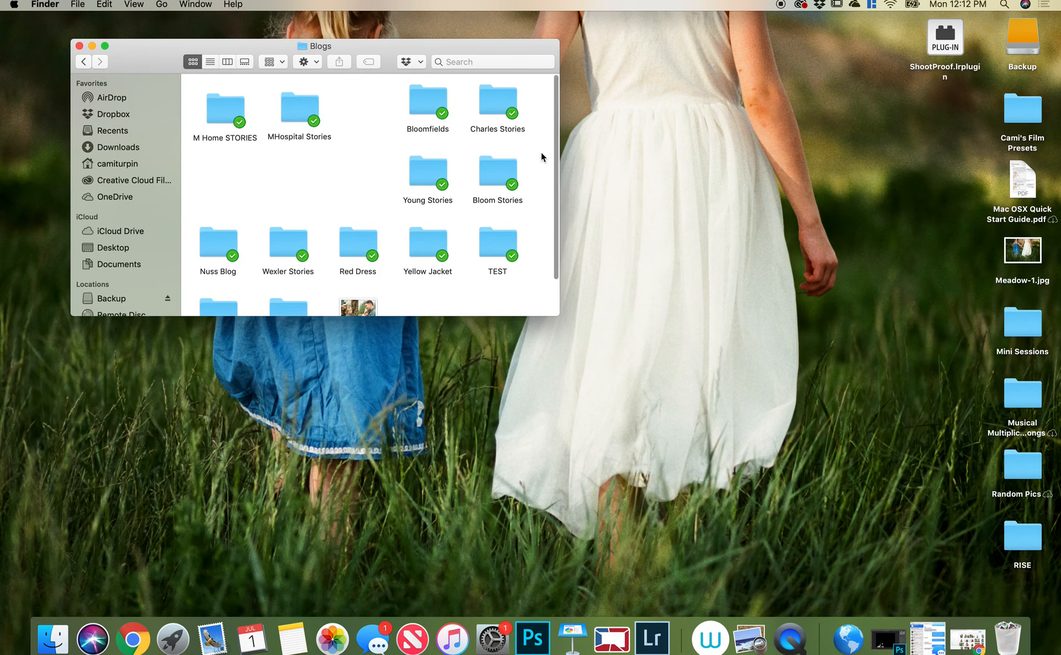
scroll(364, 174, "down", 3)
scroll(363, 174, "up", 2)
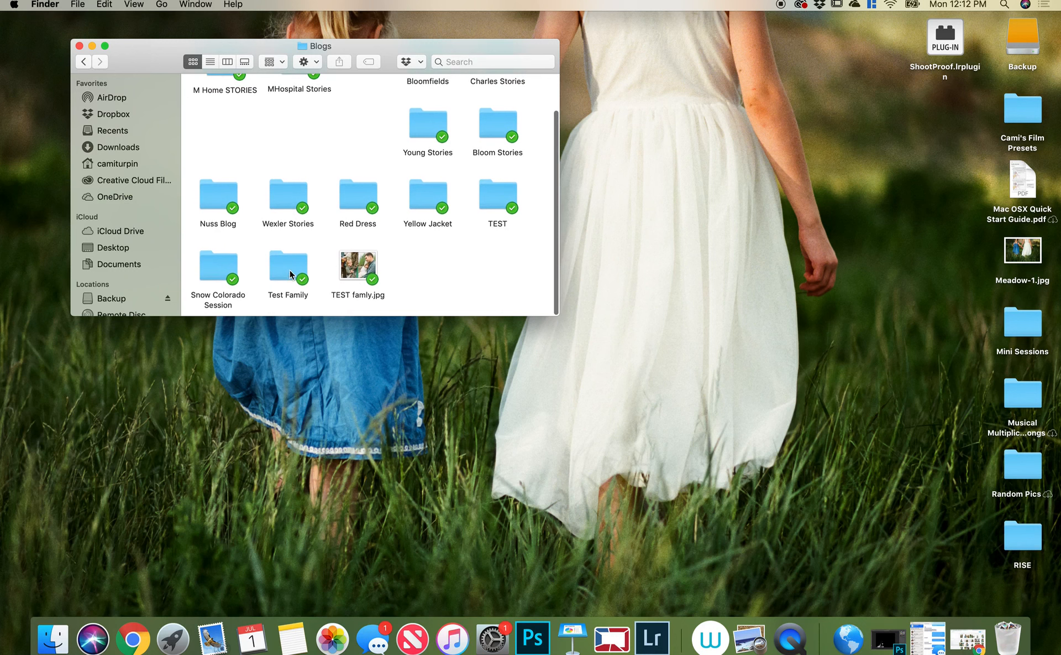
Step: Move the TEST famly.jpg image into the Test Family folder
left_click(362, 264)
left_click(286, 262, "super")
left_click_drag(286, 262, 288, 269)
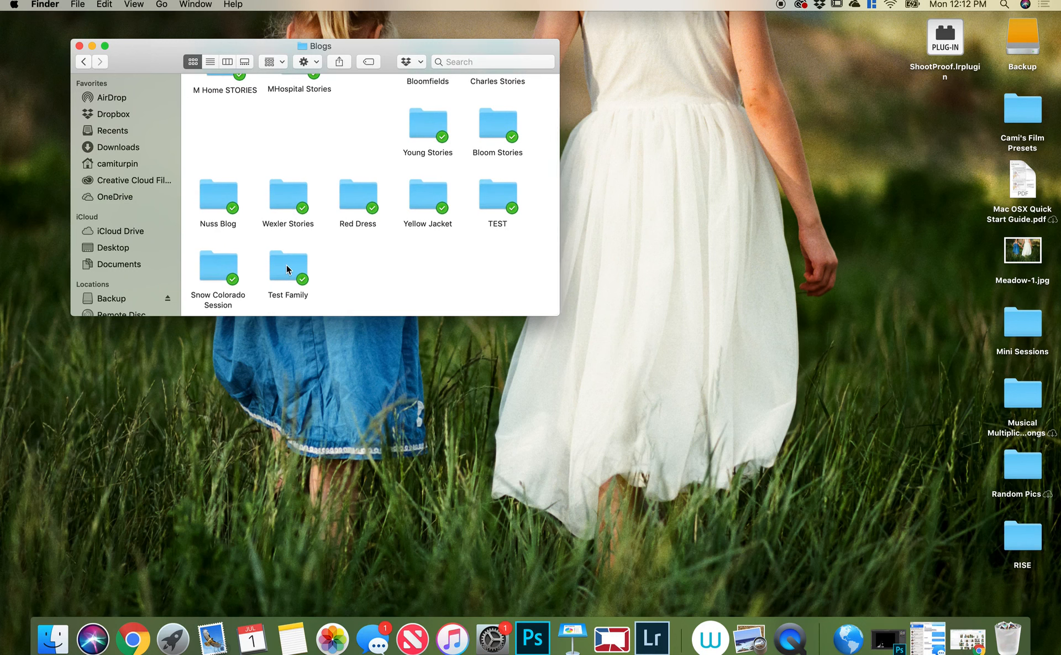
Step: Open the Test Family folder and its Stories subfolder to review the exported blog images and story pages
double_click(287, 269)
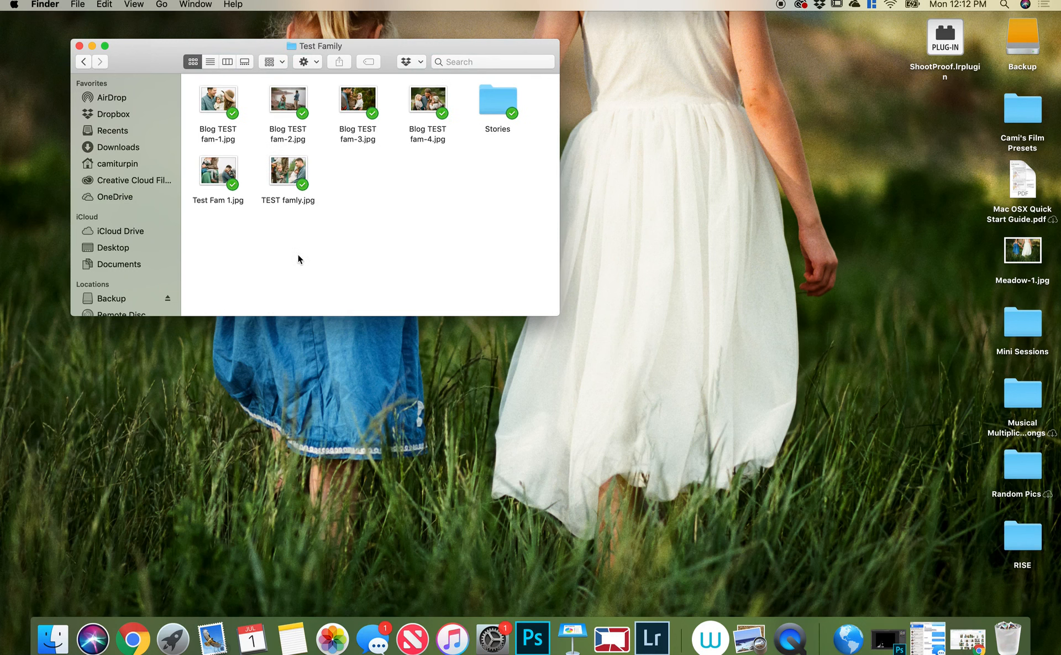
left_click(502, 107)
double_click(502, 106)
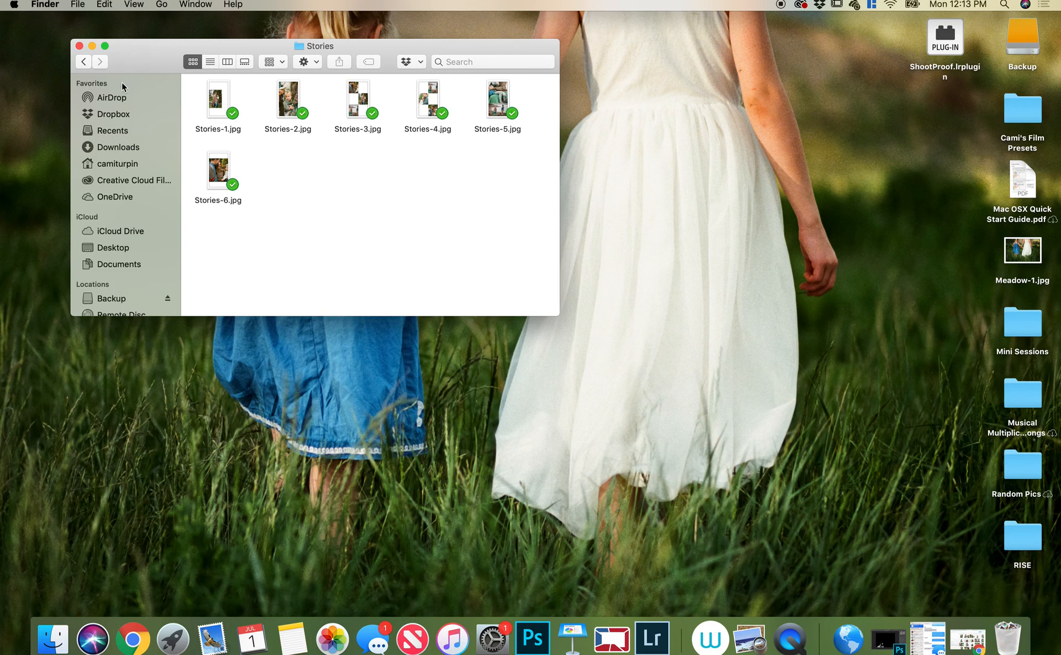
Step: Go back to the Test Family folder, close the Finder window and switch to Lightroom Classic
left_click(83, 57)
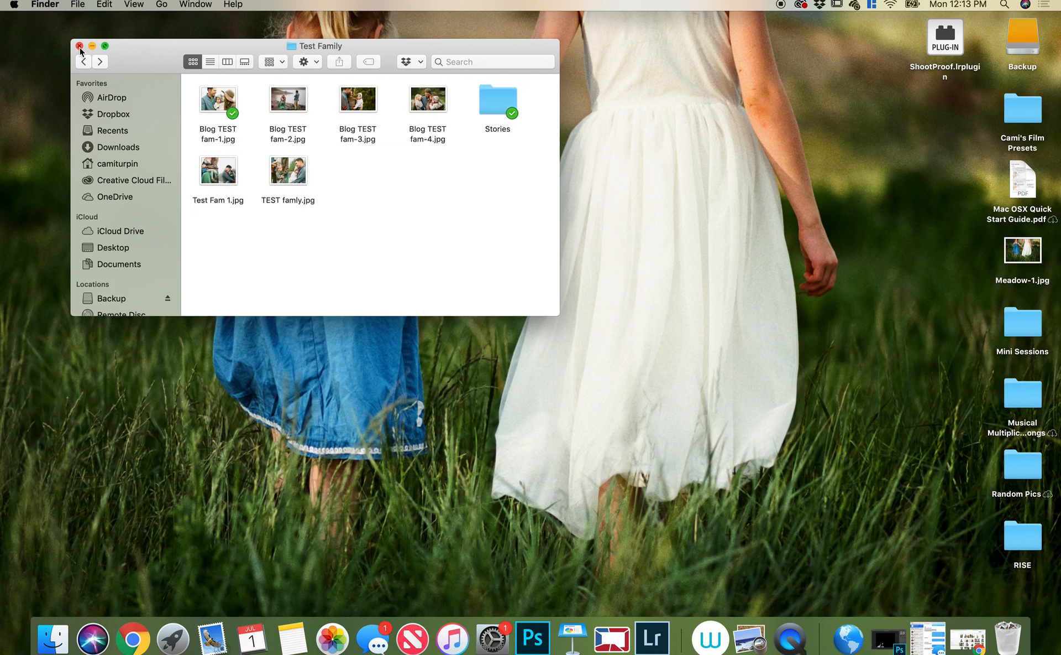
left_click(79, 46)
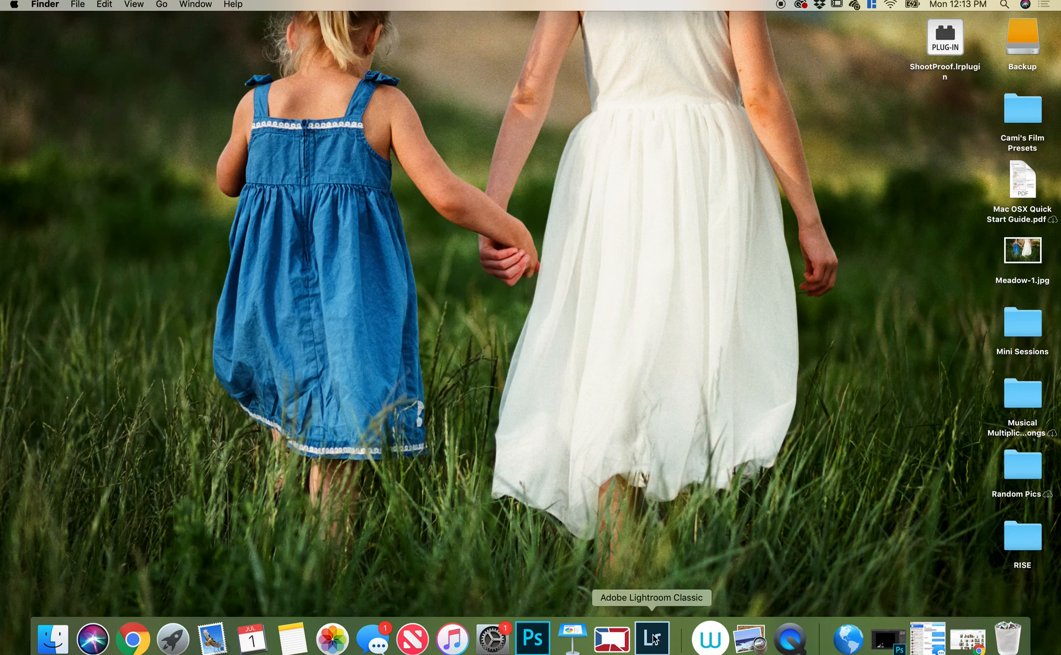
left_click(654, 640)
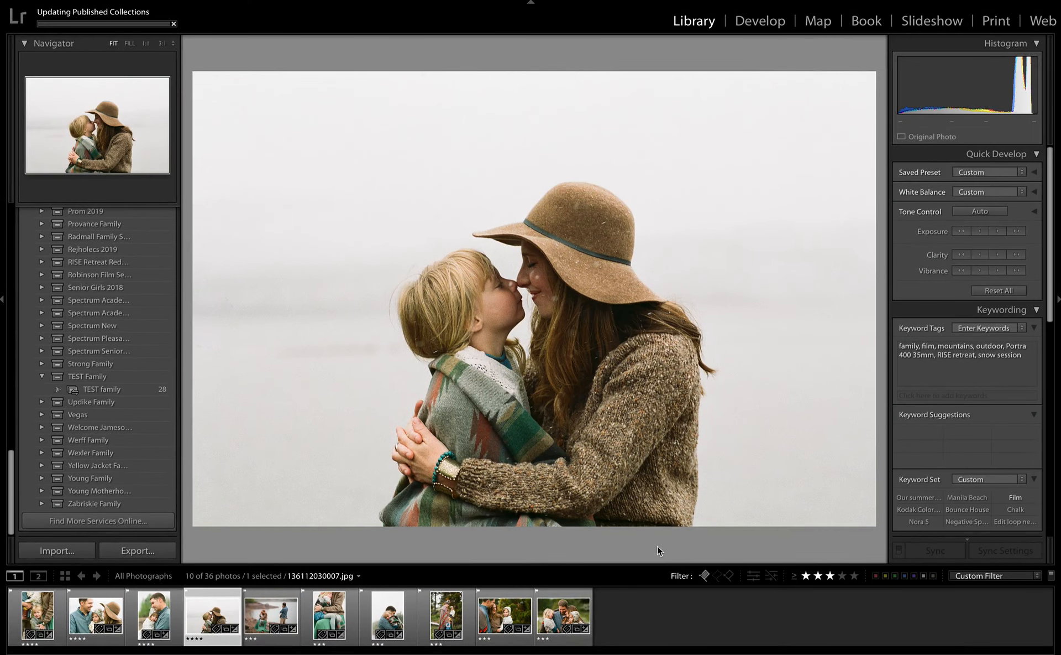